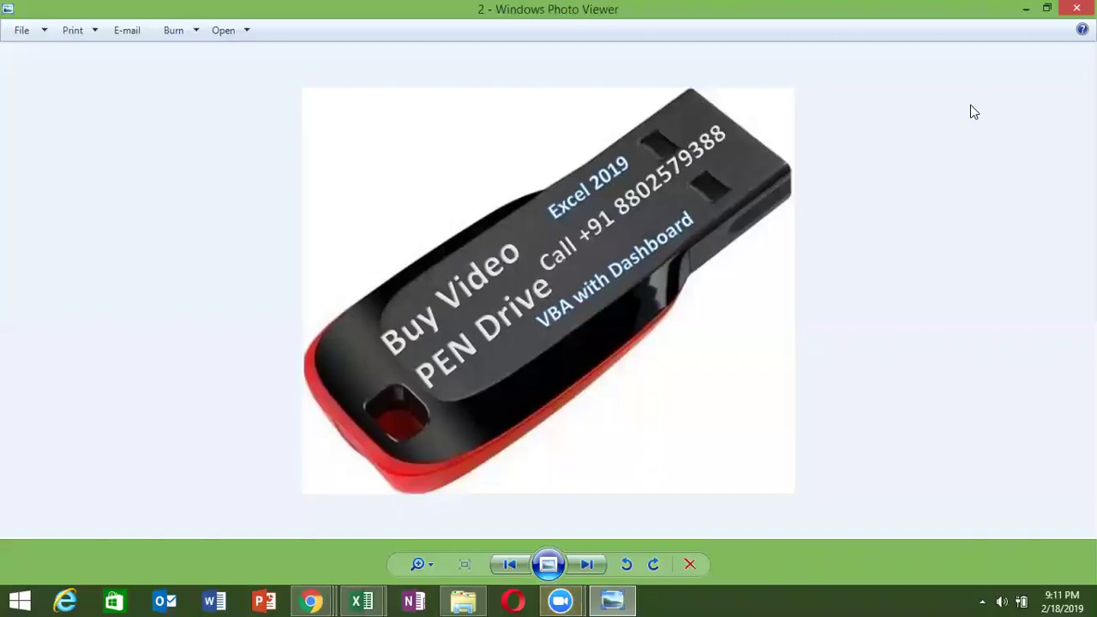
# Step: Advance to the next promo image in Windows Photo Viewer, then close the viewer
pyautogui.press('Left')
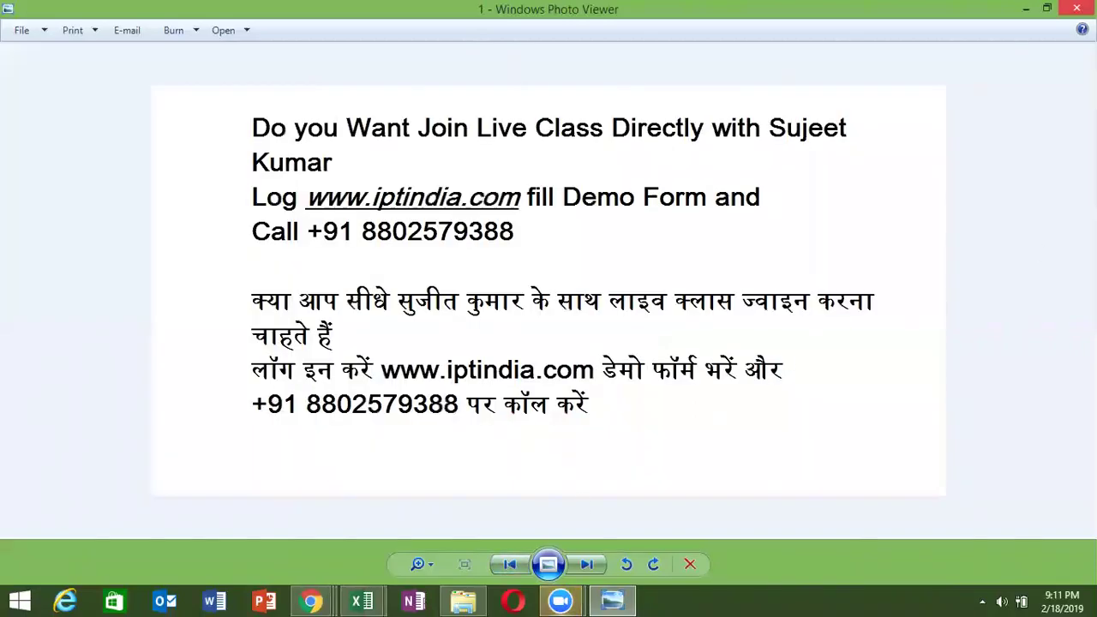
pyautogui.click(1076, 7)
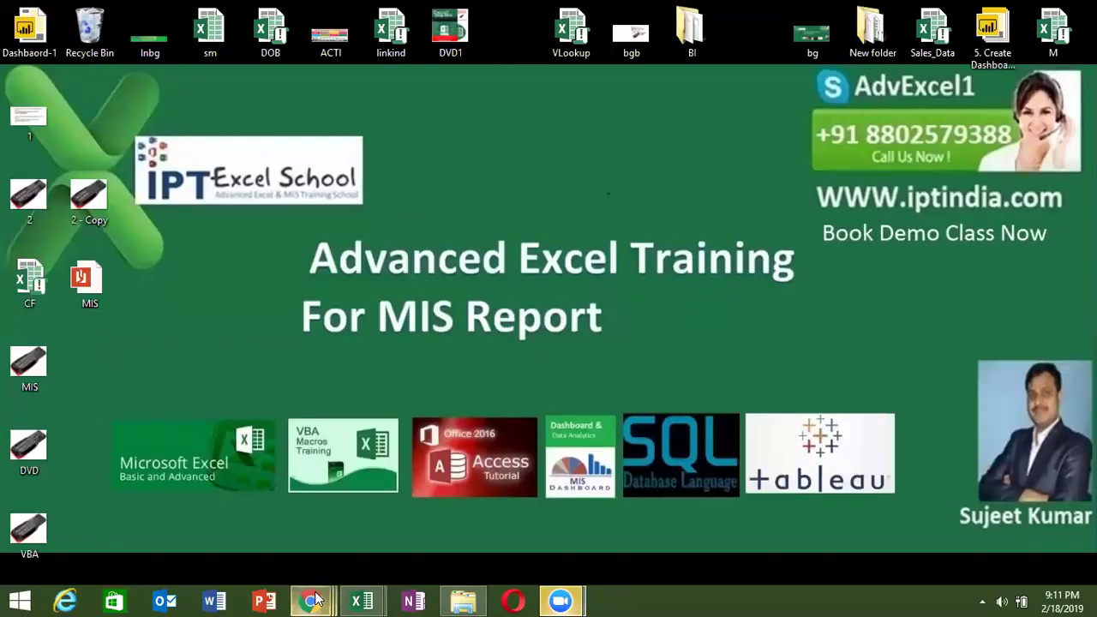
# Step: In the CF workbook, head column A 'Sales' and enter =RANDBETWEEN(10,90) in A2
pyautogui.moveTo(381, 600)
pyautogui.click(403, 536)
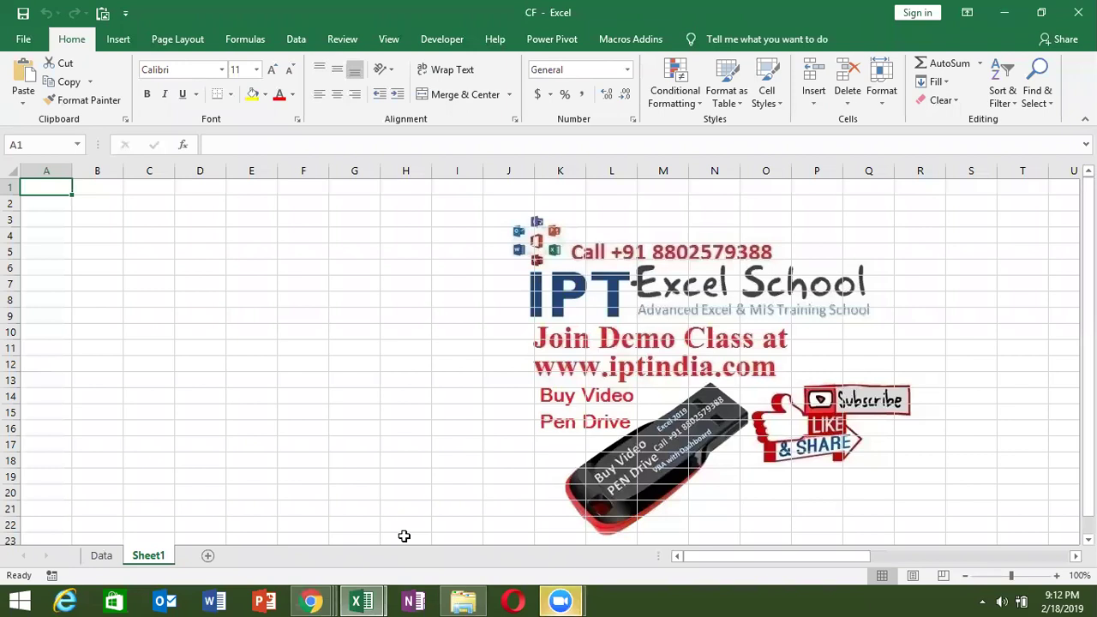
pyautogui.write('Sales')
pyautogui.press('Return')
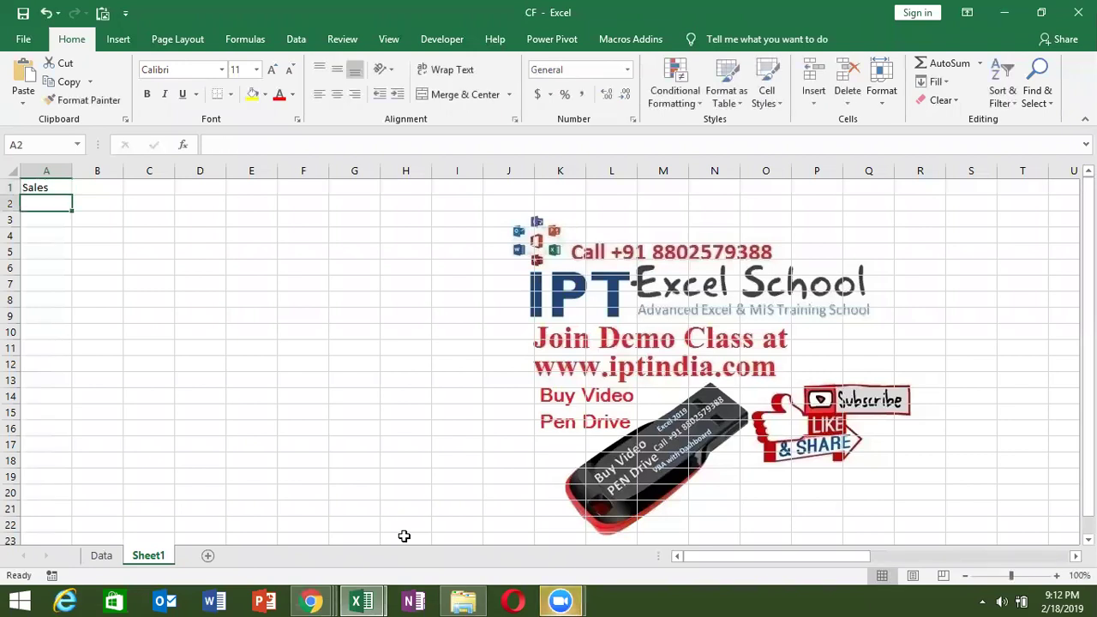
pyautogui.write('=r')
pyautogui.press('Tab')
pyautogui.press('Tab')
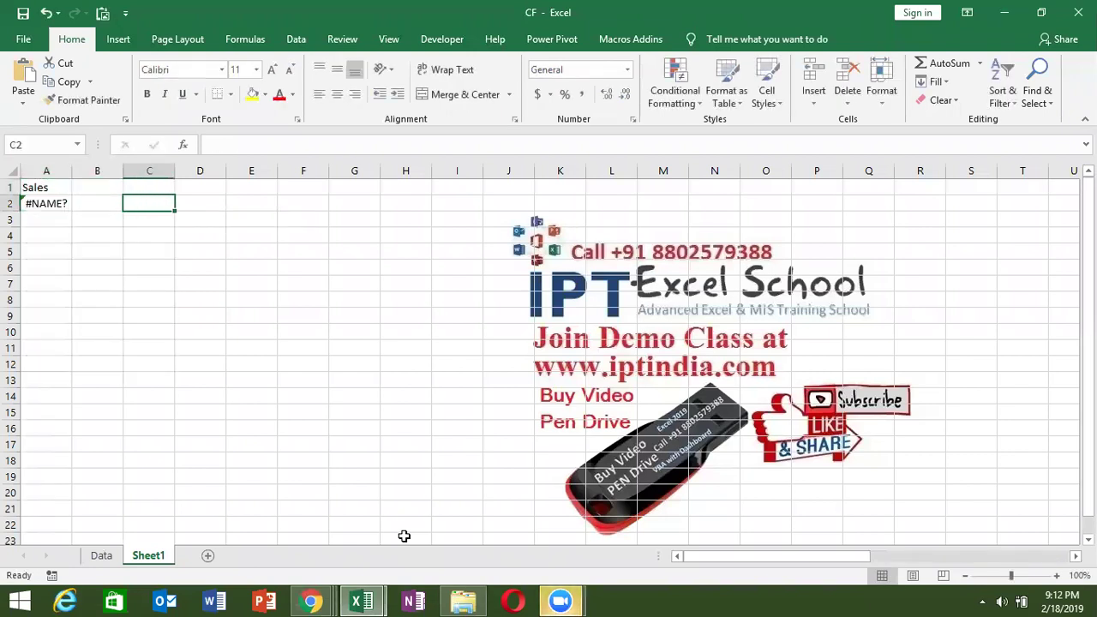
pyautogui.press('Left')
pyautogui.press('Left')
pyautogui.write('=ra')
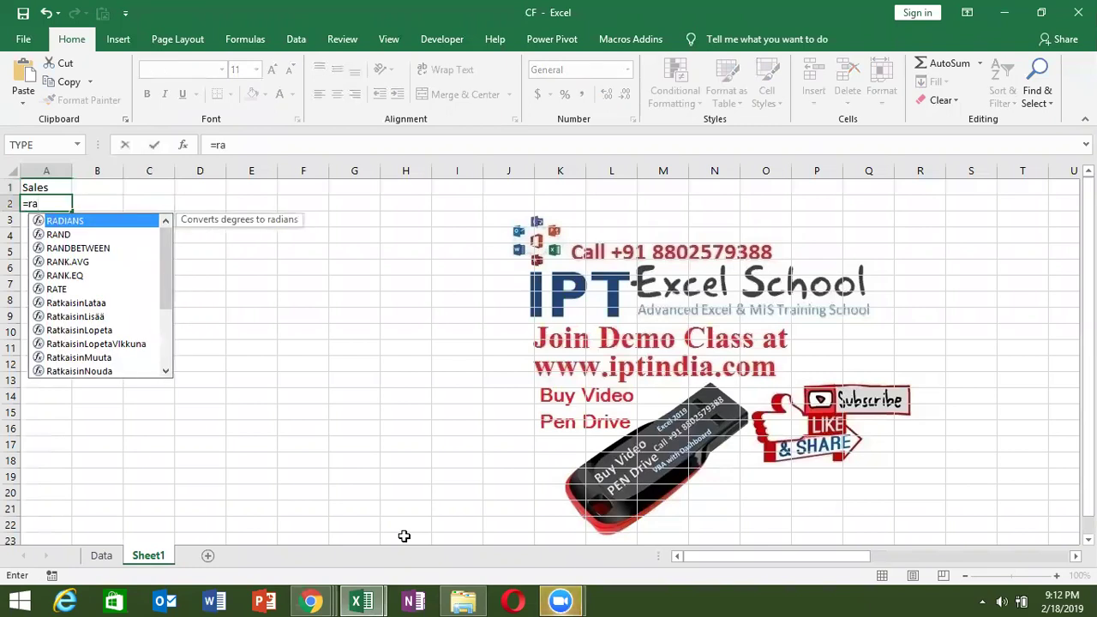
pyautogui.press('Down')
pyautogui.press('Down')
pyautogui.press('Tab')
pyautogui.write('10,90')
pyautogui.hotkey('ctrl', 'Return')
# Step: Fill the random formula down to A20 and paste A2:A20 back as fixed values
pyautogui.hotkey('shift', 'Down')
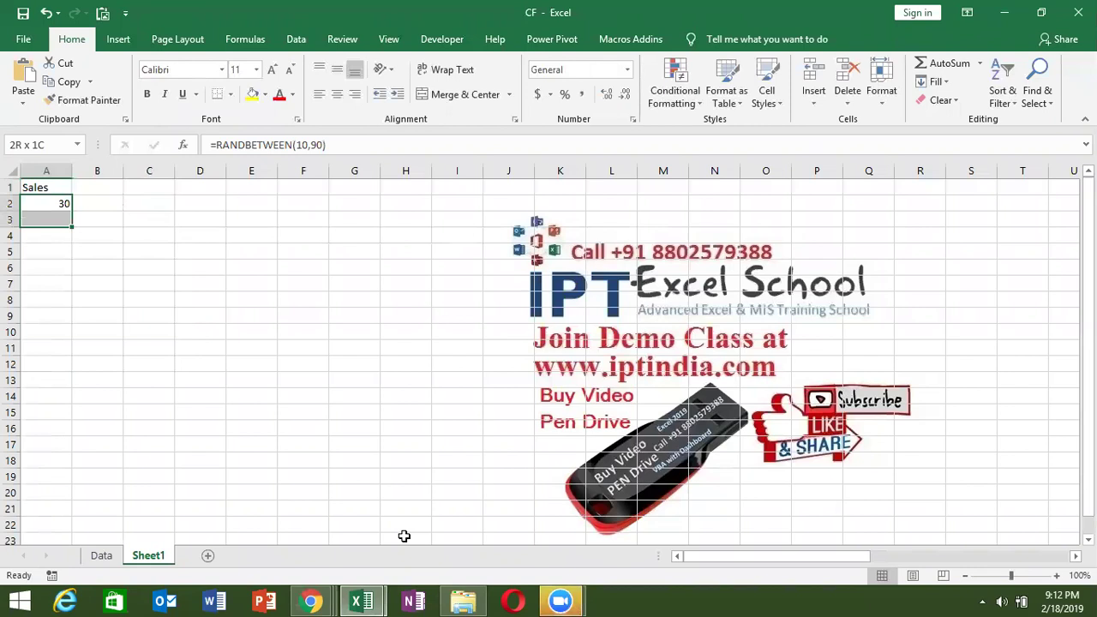
pyautogui.hotkey('shift', 'Down')
pyautogui.hotkey('shift', 'Down')
pyautogui.hotkey('shift', 'Down')
pyautogui.hotkey('shift', 'Down')
pyautogui.hotkey('shift', 'Down')
pyautogui.hotkey('shift', 'Down')
pyautogui.hotkey('ctrl', 'd')
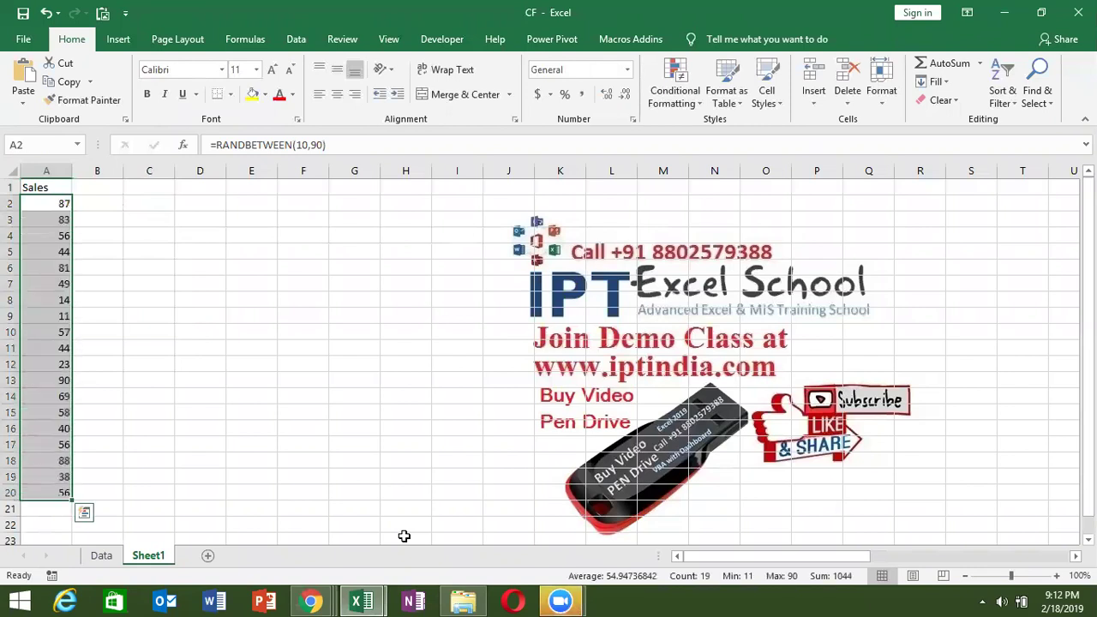
pyautogui.hotkey('ctrl', 'c')
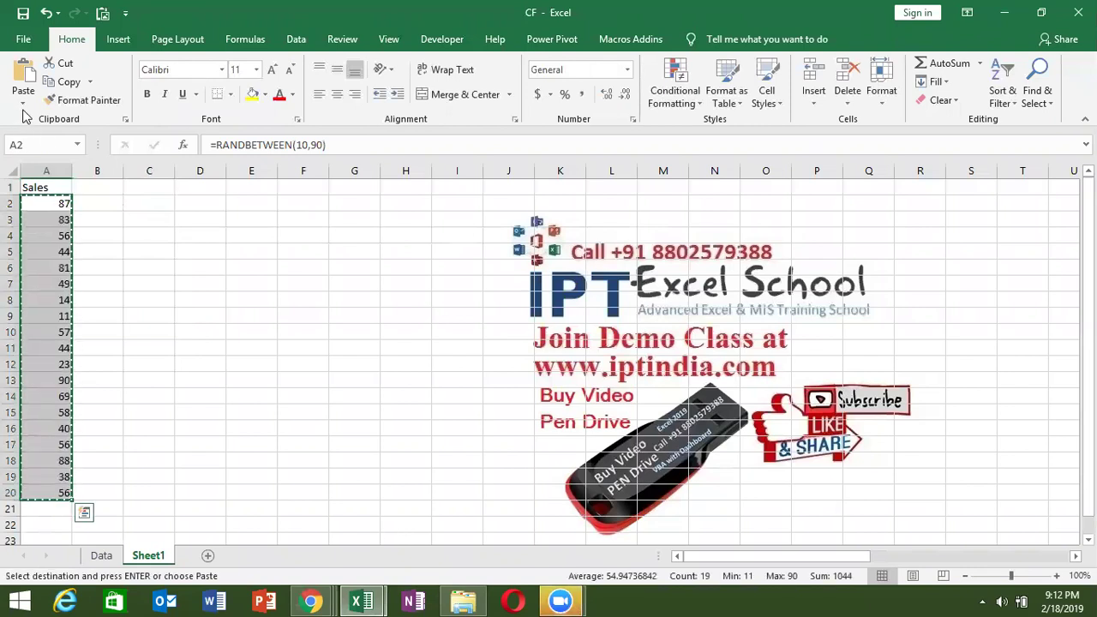
pyautogui.click(23, 105)
pyautogui.click(21, 210)
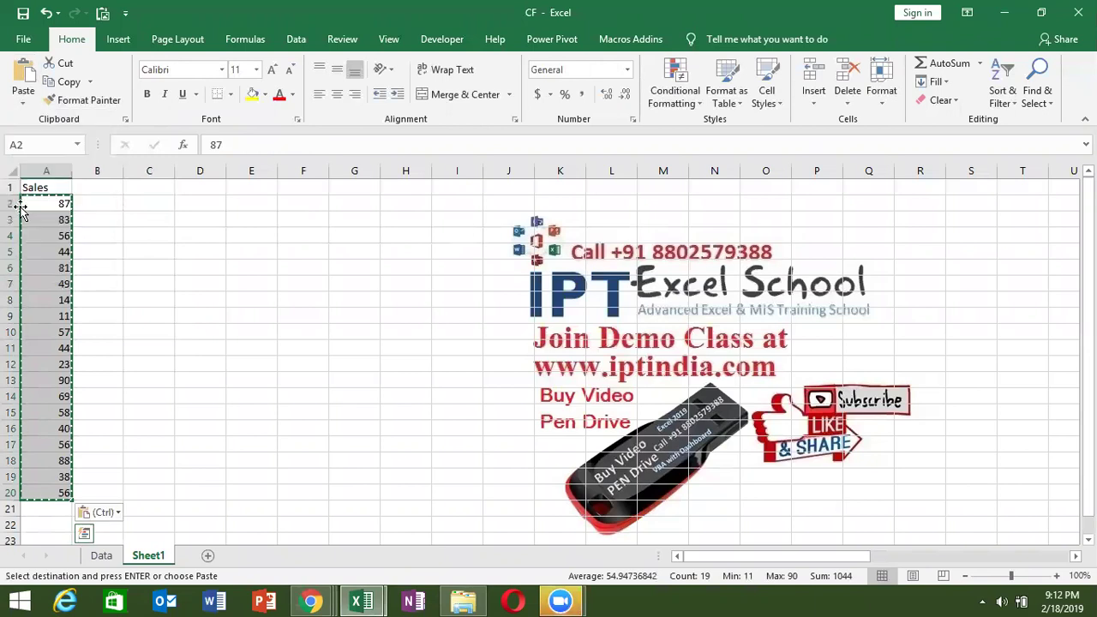
pyautogui.click(151, 201)
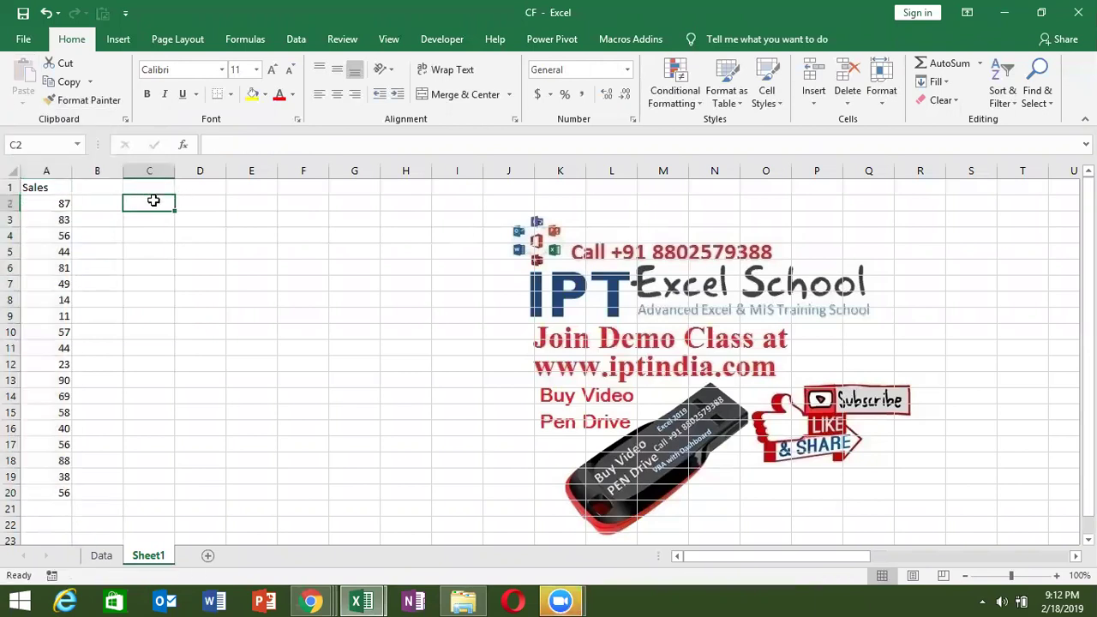
# Step: Add the heading Inc in B1, >50 in C2 and 500 in D2
pyautogui.click(104, 180)
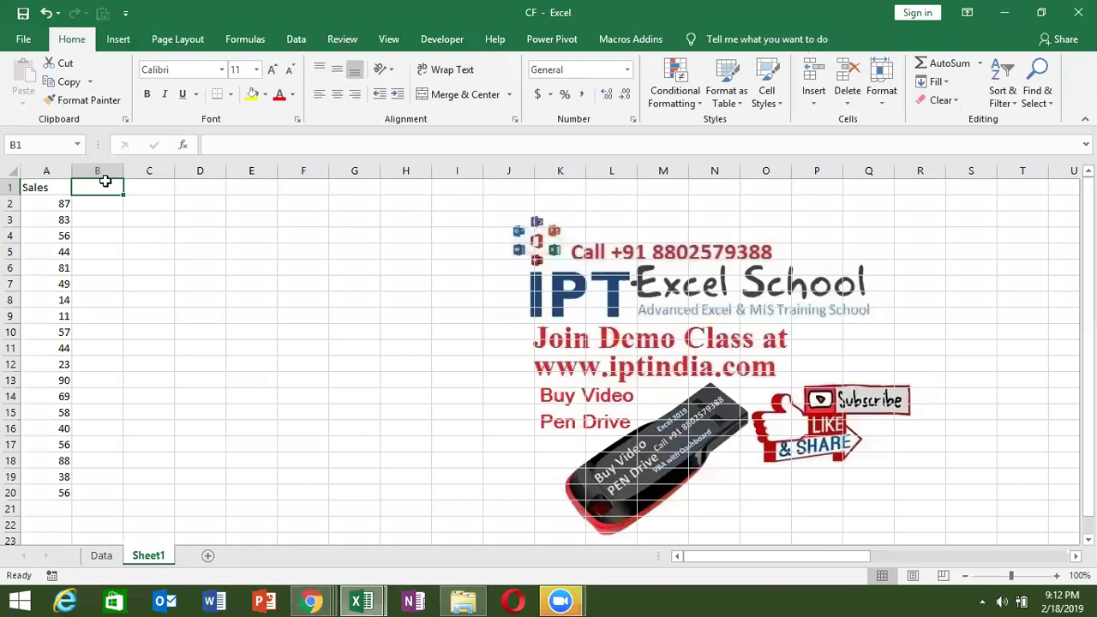
pyautogui.write('Inc')
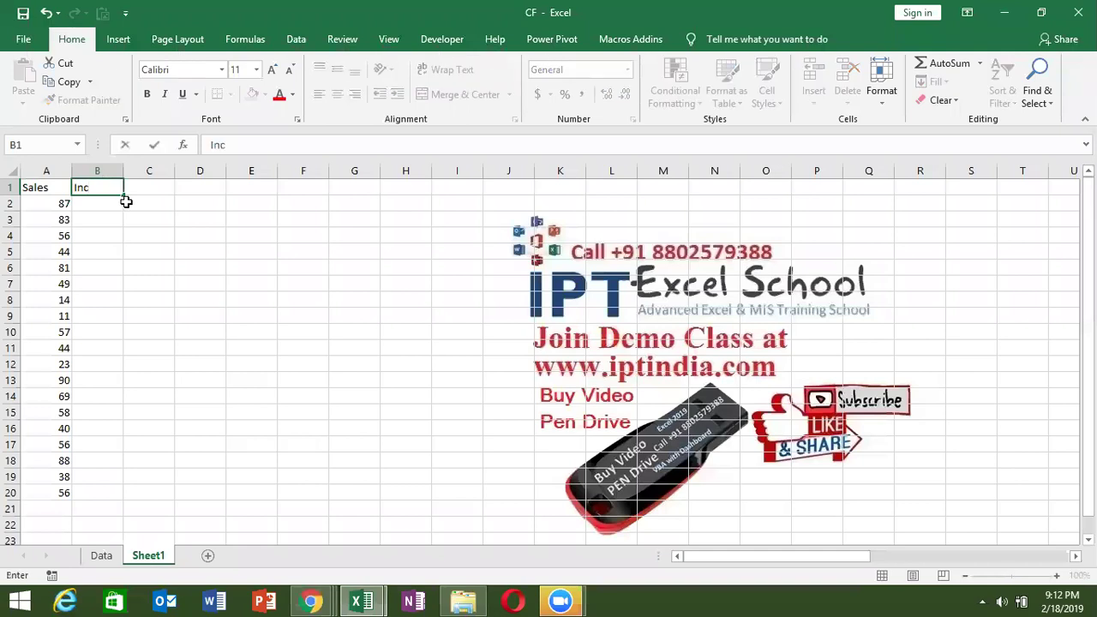
pyautogui.click(126, 202)
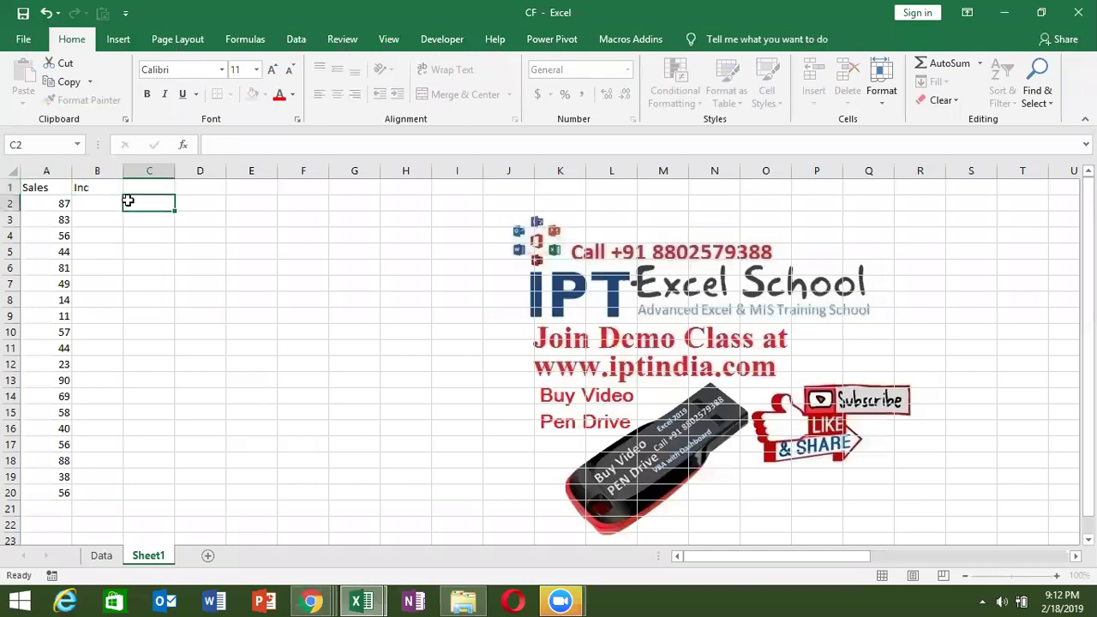
pyautogui.click(62, 203)
pyautogui.click(144, 203)
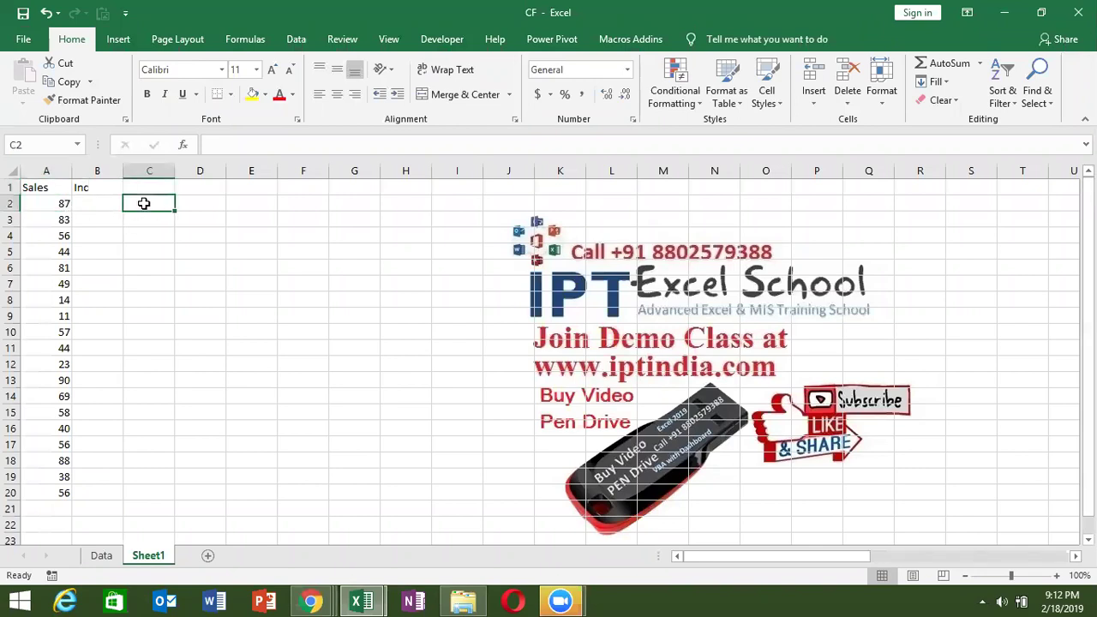
pyautogui.write('>50')
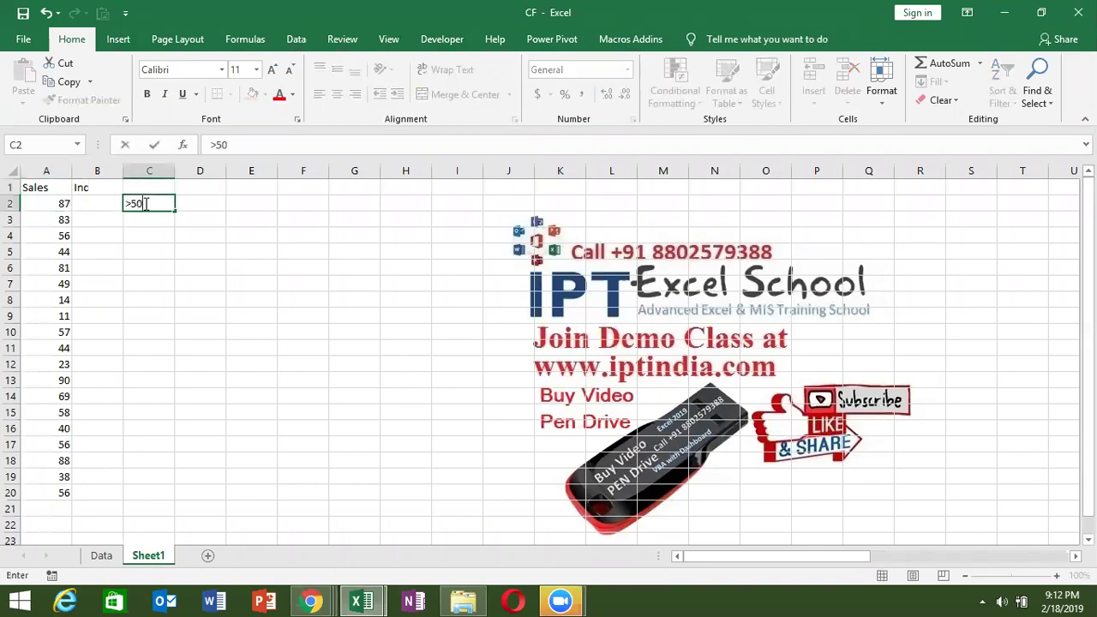
pyautogui.press('Tab')
pyautogui.write('500')
pyautogui.press('Return')
# Step: Start an =IF formula in B2, discard it, and show the Developer features
pyautogui.click(111, 203)
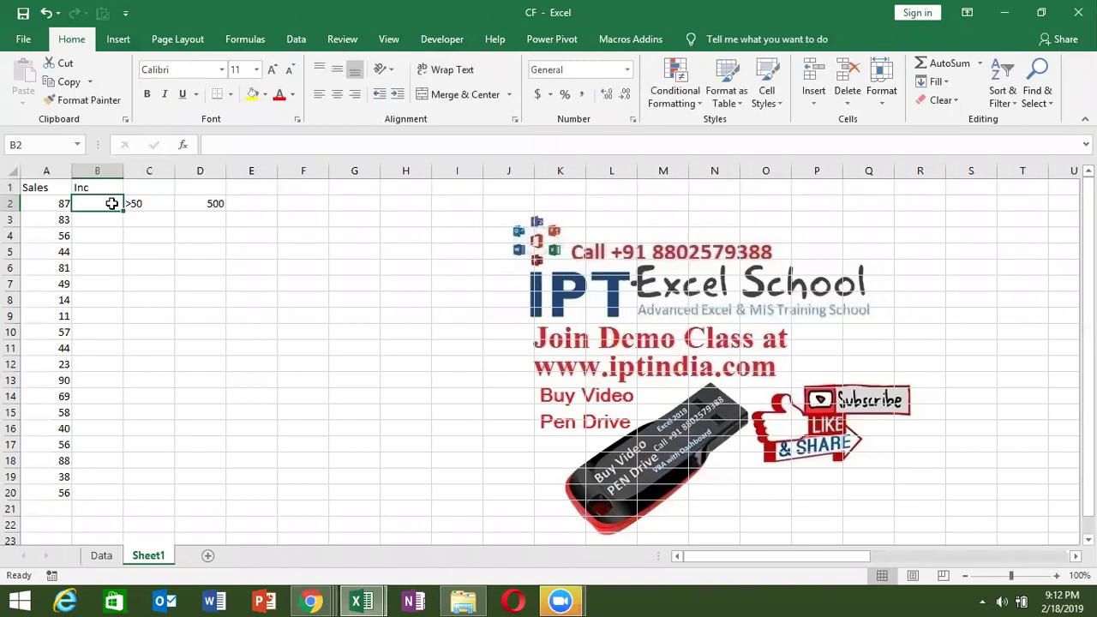
pyautogui.write('=if`')
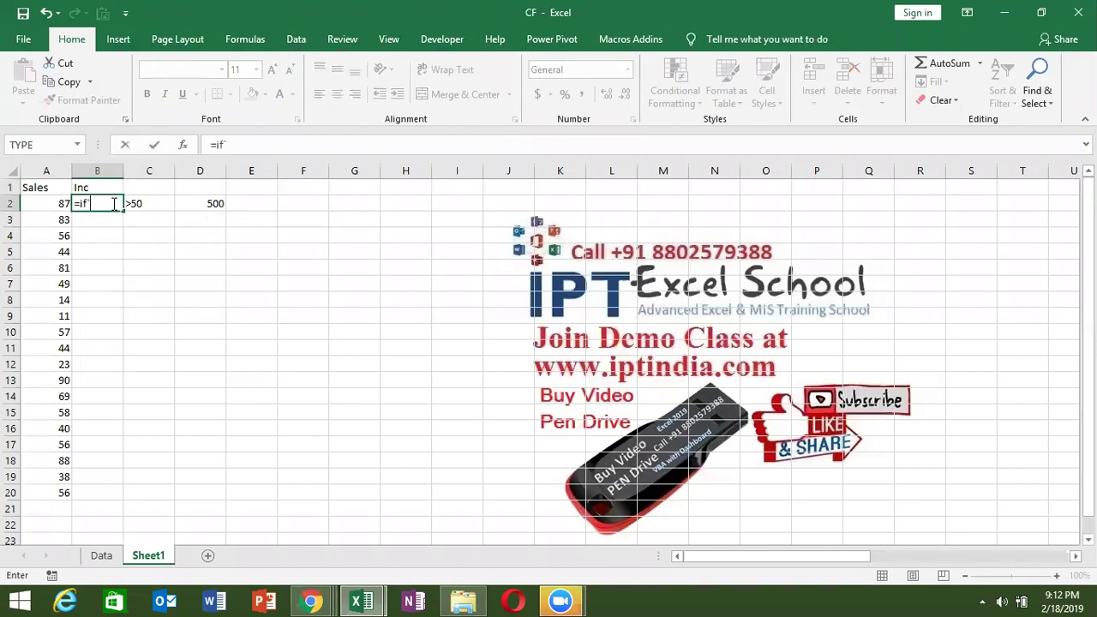
pyautogui.press('Escape')
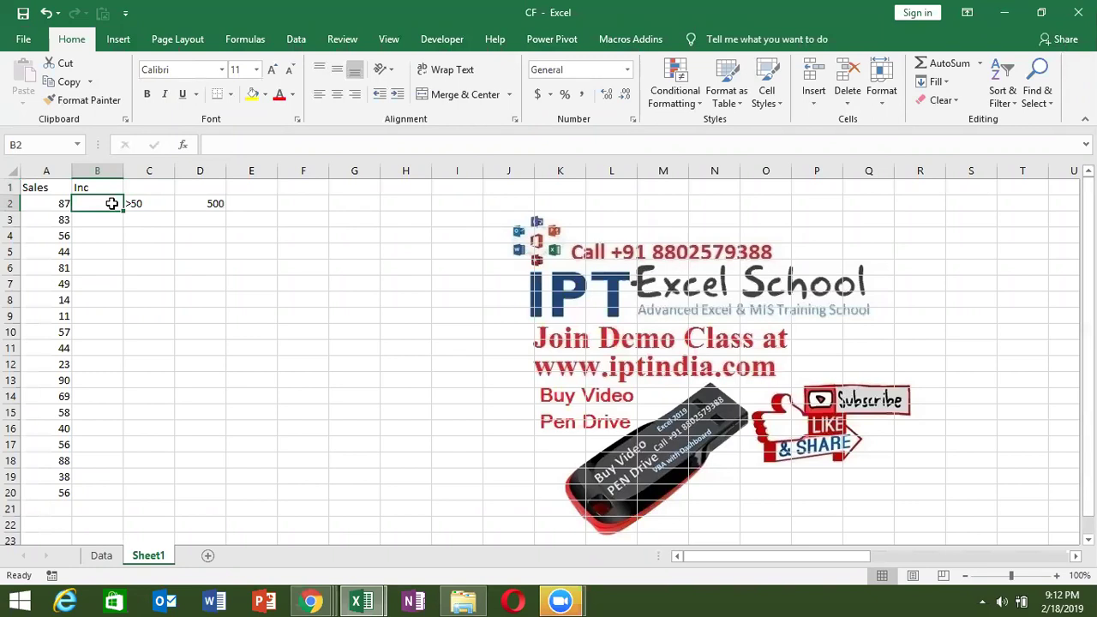
pyautogui.click(428, 40)
# Step: In the maximized VBA editor, replace Module4's Macro2 code with an empty Sub if_1()
pyautogui.click(22, 81)
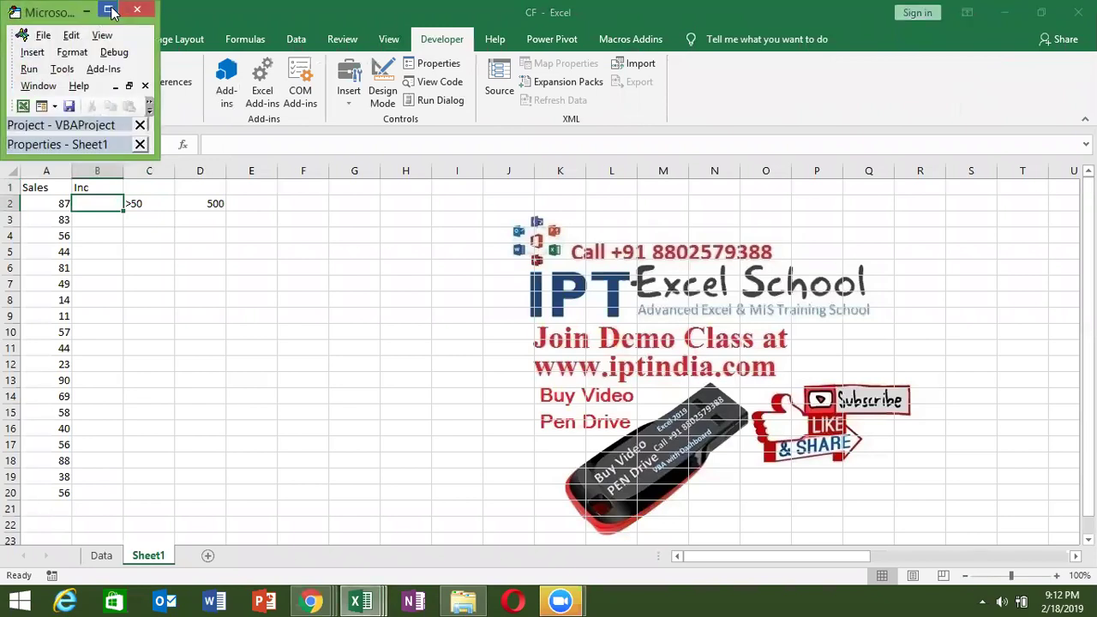
pyautogui.click(110, 10)
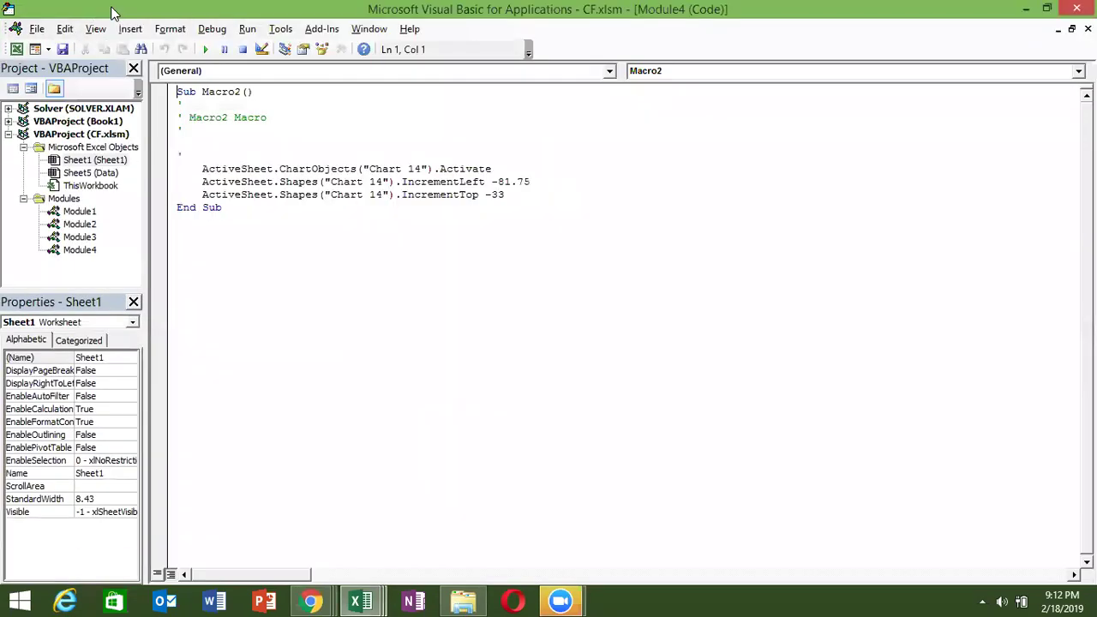
pyautogui.click(79, 250)
pyautogui.moveTo(225, 220); pyautogui.dragTo(157, 101)
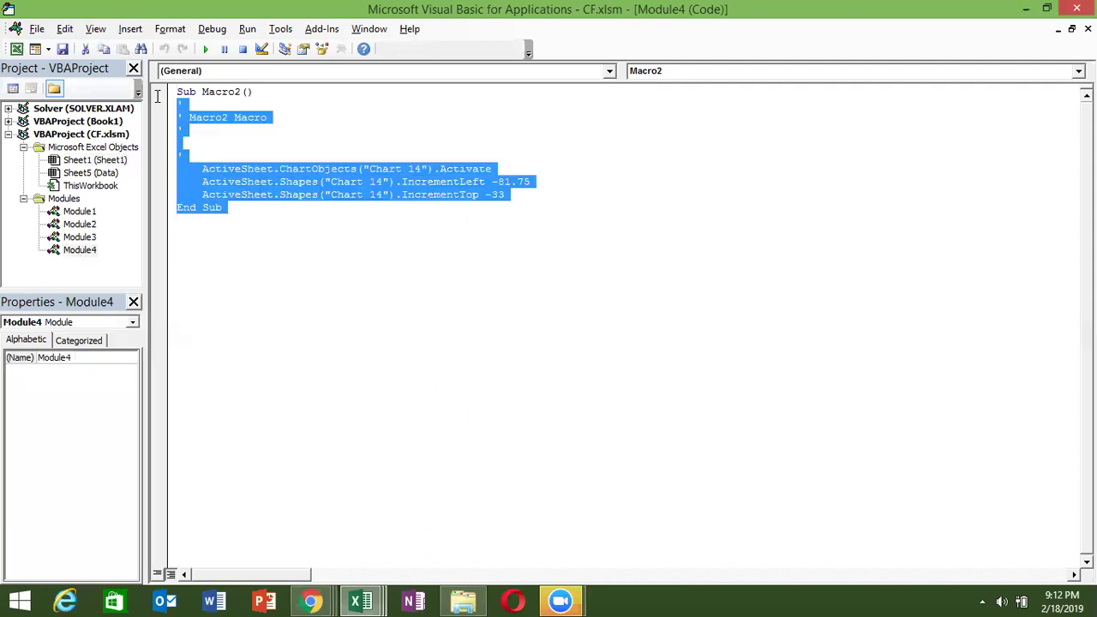
pyautogui.press('Delete')
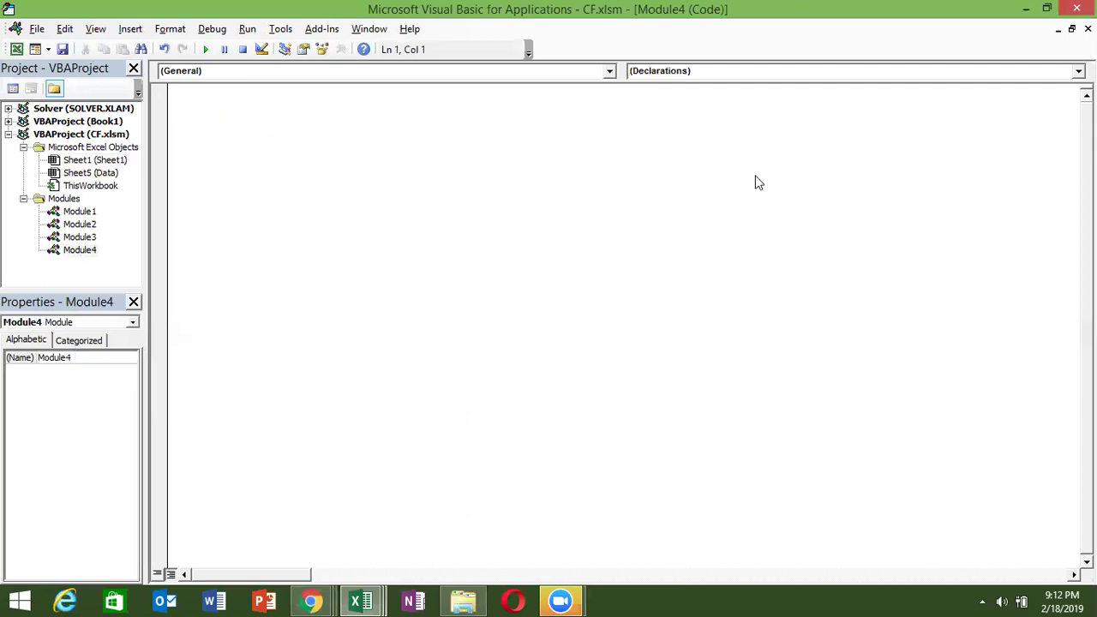
pyautogui.write('sub')
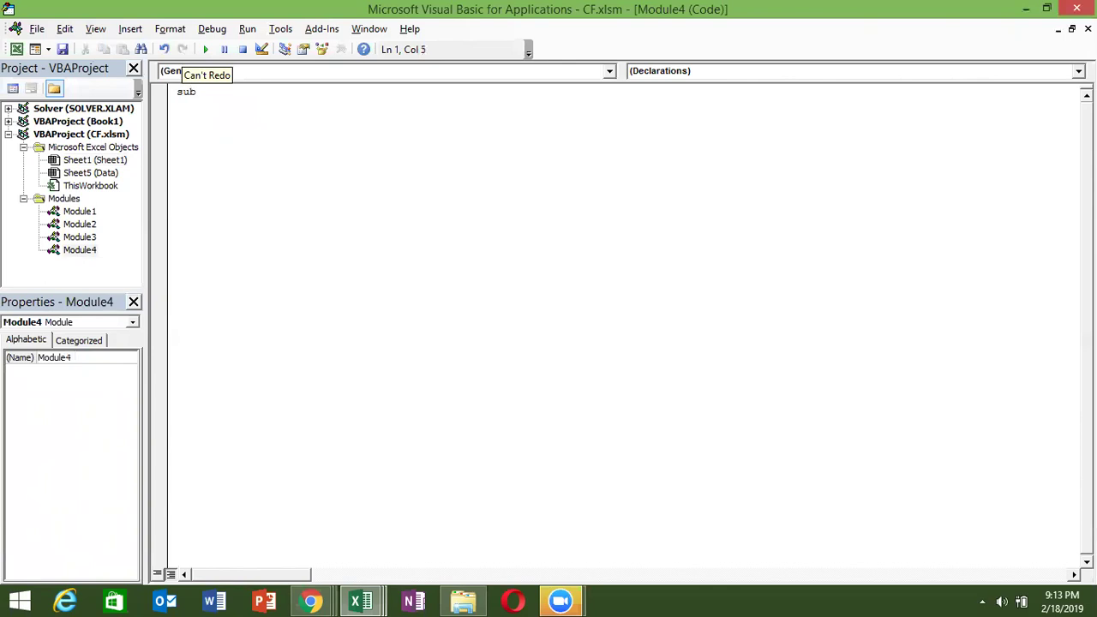
pyautogui.write('if 1()')
pyautogui.press('Return')
pyautogui.press('Return')
pyautogui.press('Return')
pyautogui.press('Return')
pyautogui.press('Return')
pyautogui.press('Return')
# Step: Write the line If Range("A2").Value > 50 Then Range("B2").Value = 500 in if_1
pyautogui.hotkey('alt', 'F11')
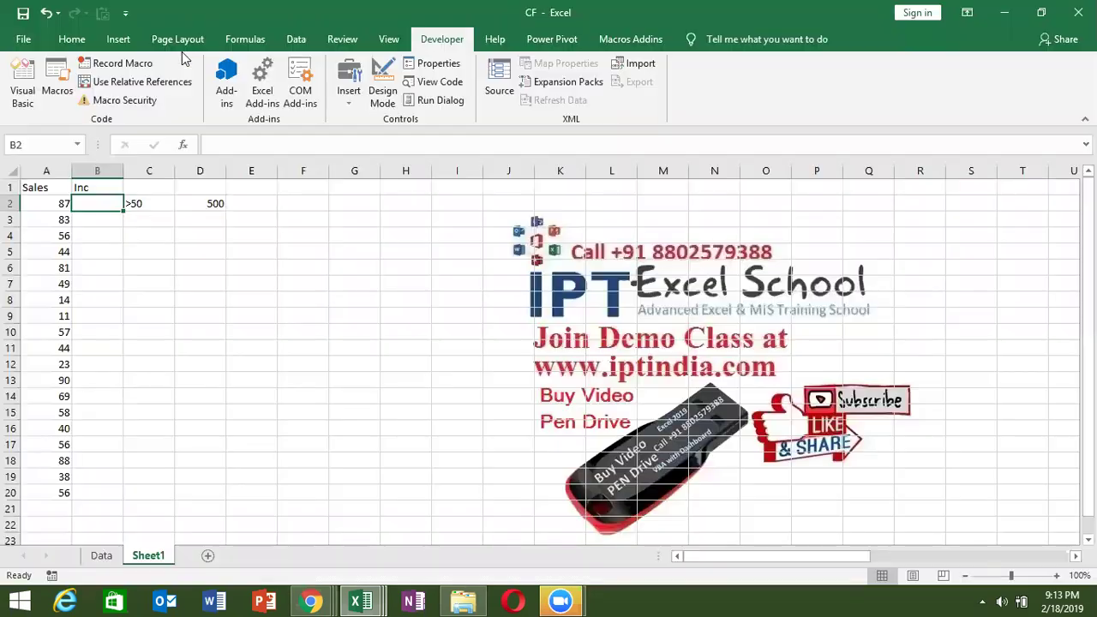
pyautogui.press('Left')
pyautogui.hotkey('alt', 'F11')
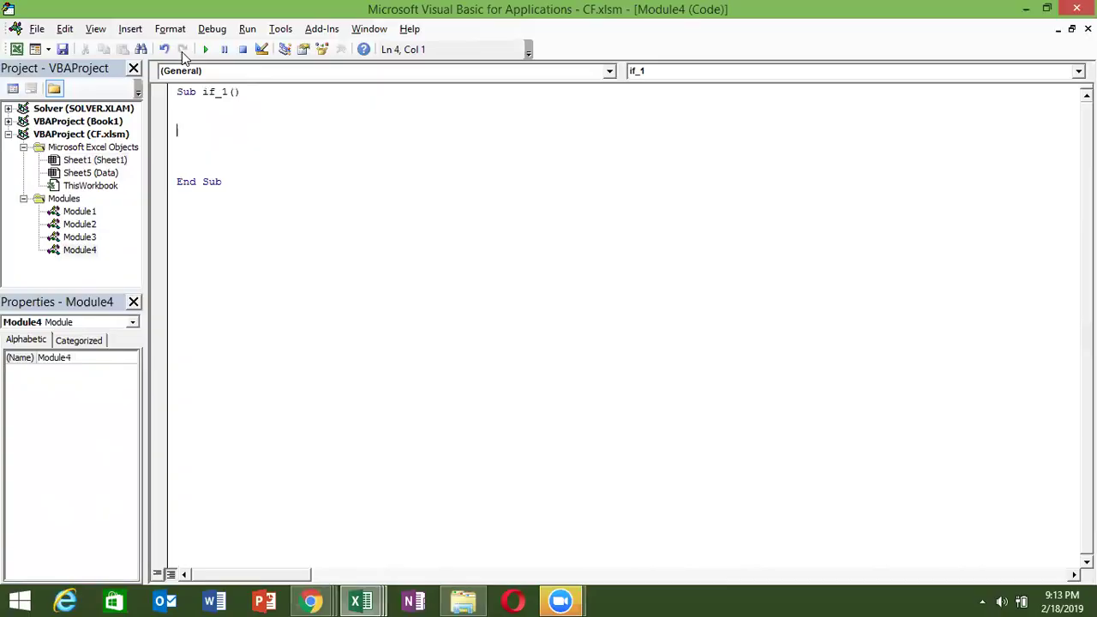
pyautogui.write('if range("A2").v')
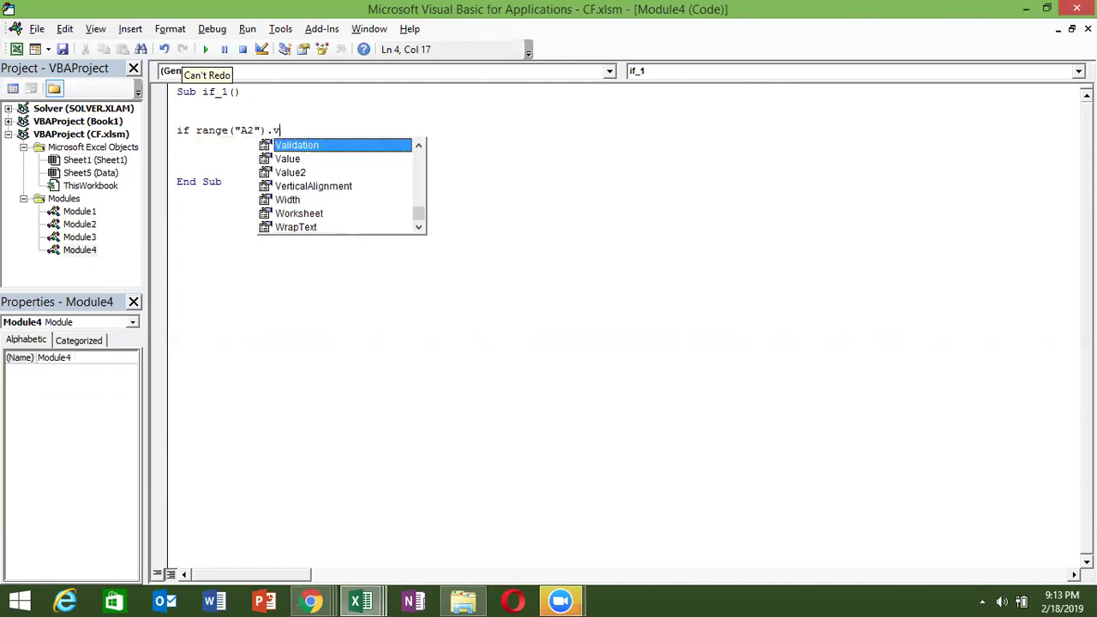
pyautogui.press('Down')
pyautogui.press('Tab')
pyautogui.write('>50 thenrange("B2")')
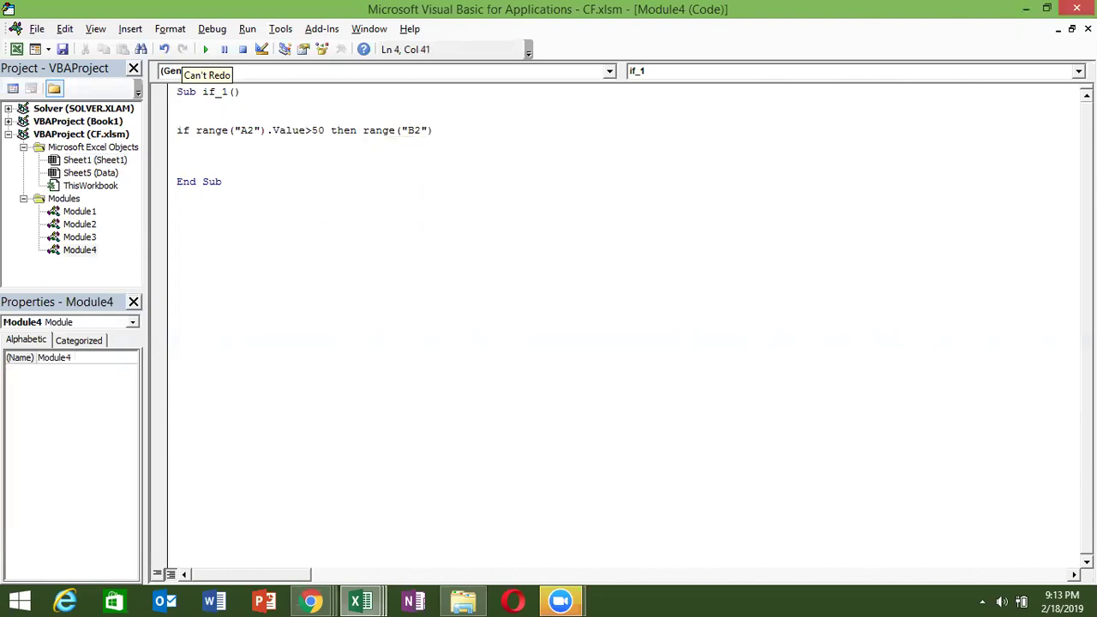
pyautogui.write('.v')
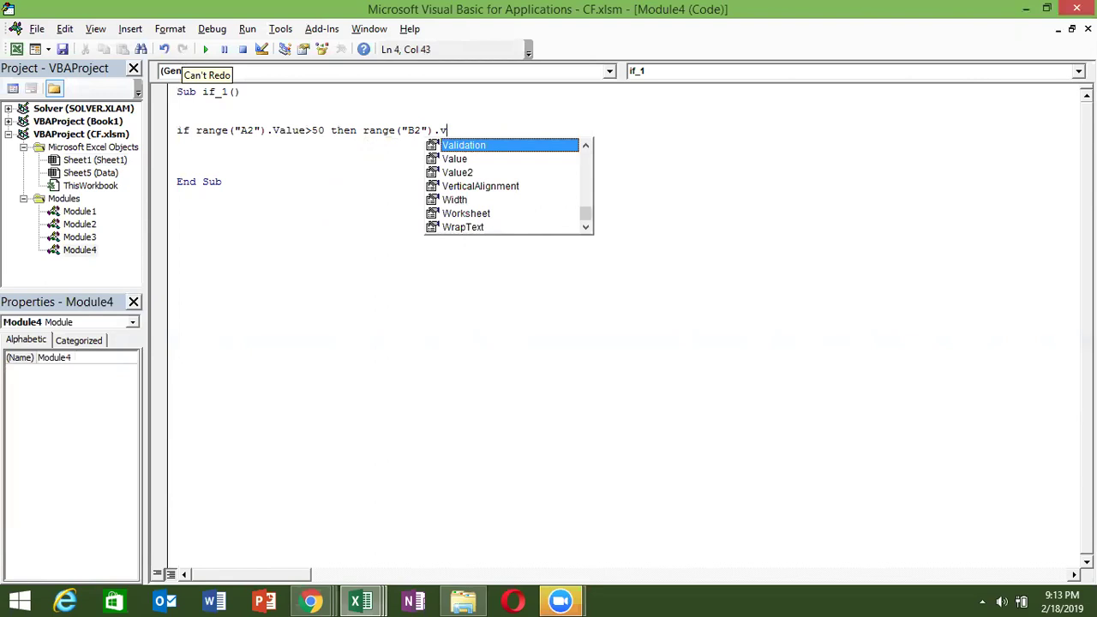
pyautogui.press('Down')
pyautogui.press('Tab')
pyautogui.write('= 500')
pyautogui.press('Return')
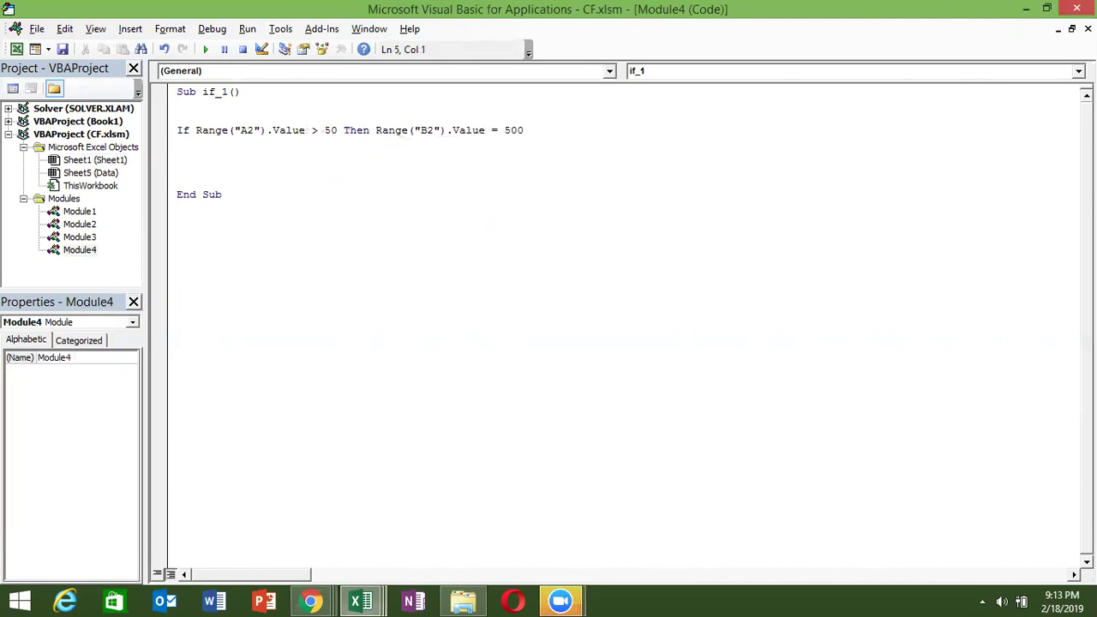
# Step: Compare the sheet's A2 value (87) and target cell B2 against the if_1 code
pyautogui.hotkey('alt', 'F11')
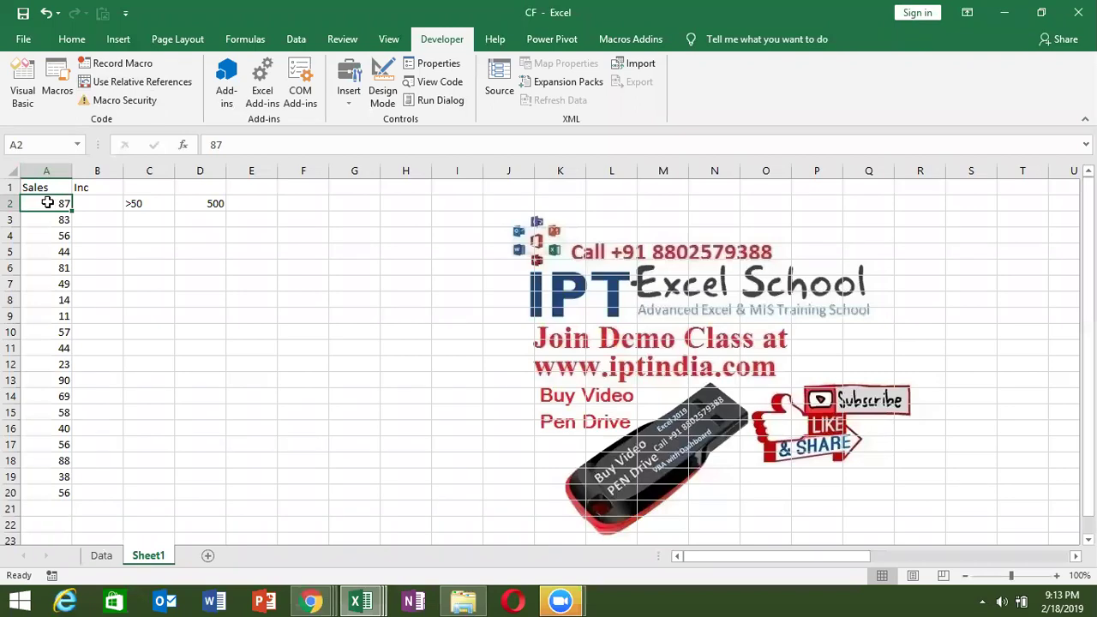
pyautogui.hotkey('alt', 'F11')
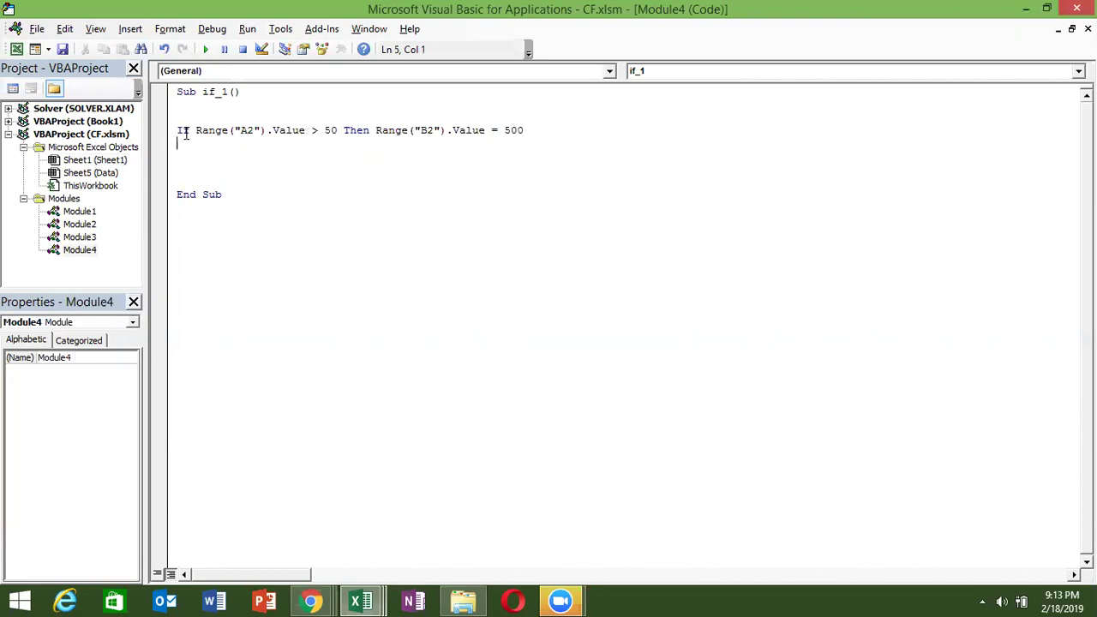
pyautogui.hotkey('alt', 'F11')
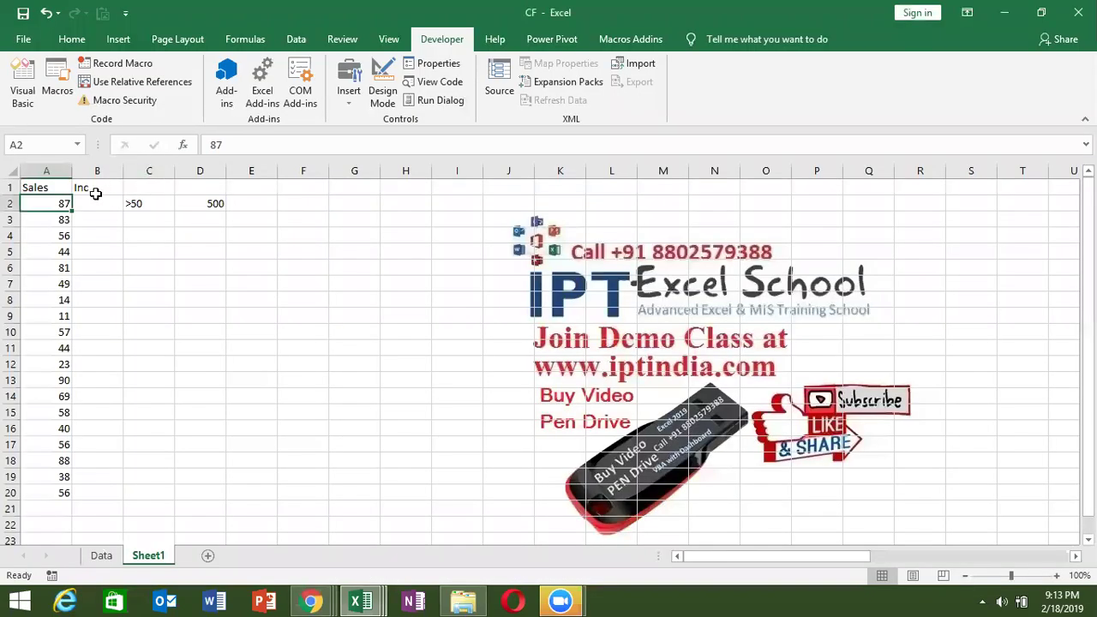
pyautogui.click(96, 199)
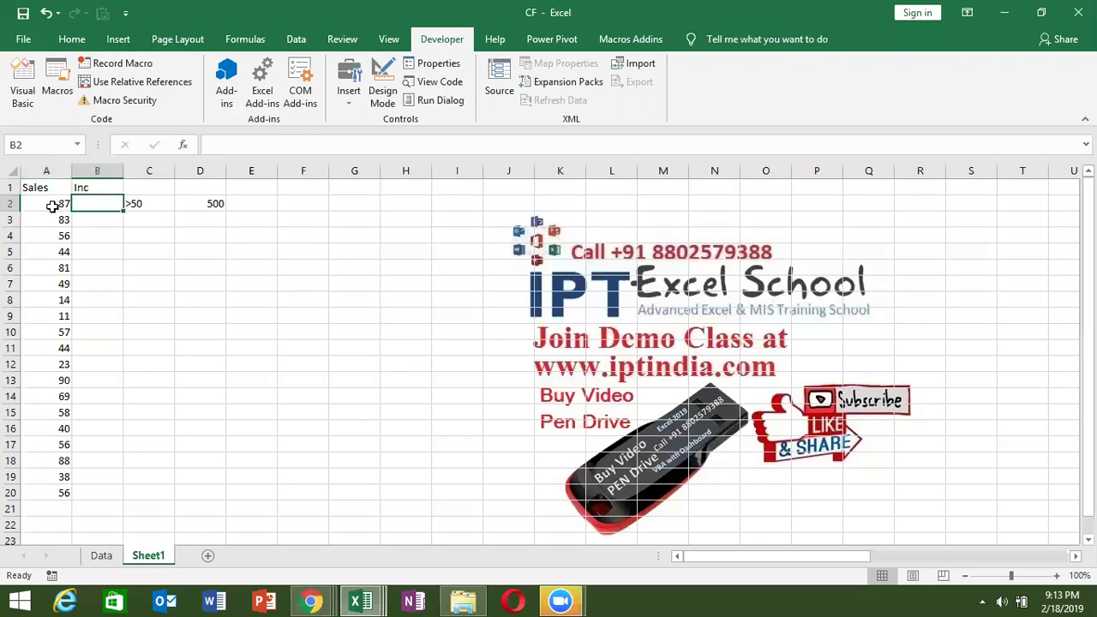
pyautogui.click(54, 206)
pyautogui.click(91, 206)
pyautogui.hotkey('alt', 'F11')
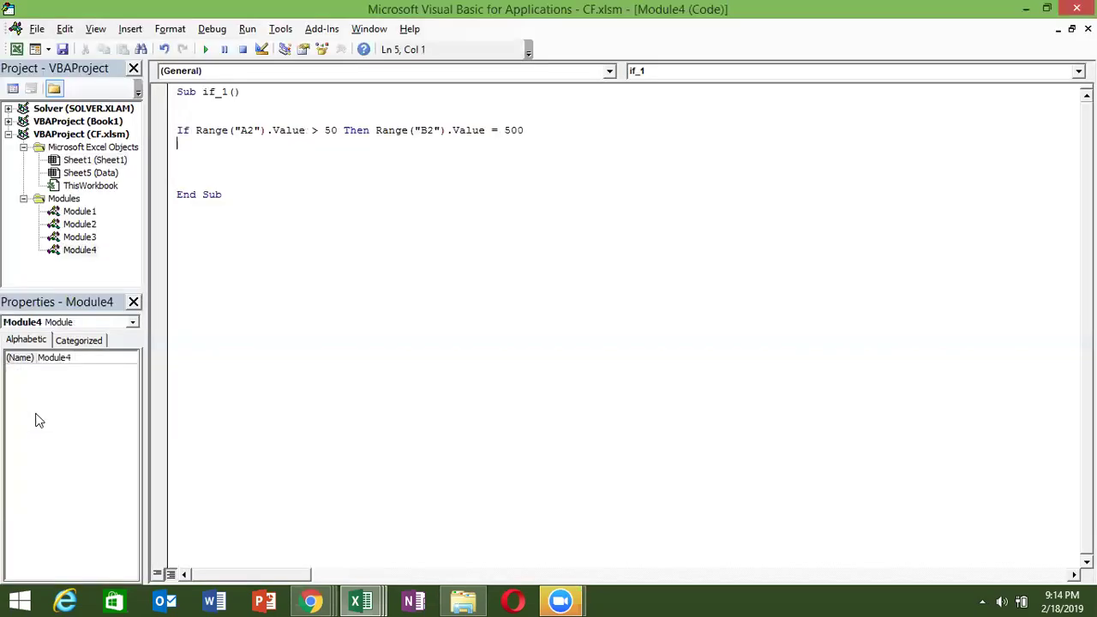
pyautogui.press('Up')
pyautogui.hotkey('shift', 'Down')
pyautogui.hotkey('ctrl', 'c')
pyautogui.press('Right')
pyautogui.hotkey('ctrl', 'v')
pyautogui.press('F4')
pyautogui.hotkey('ctrl', 'v')
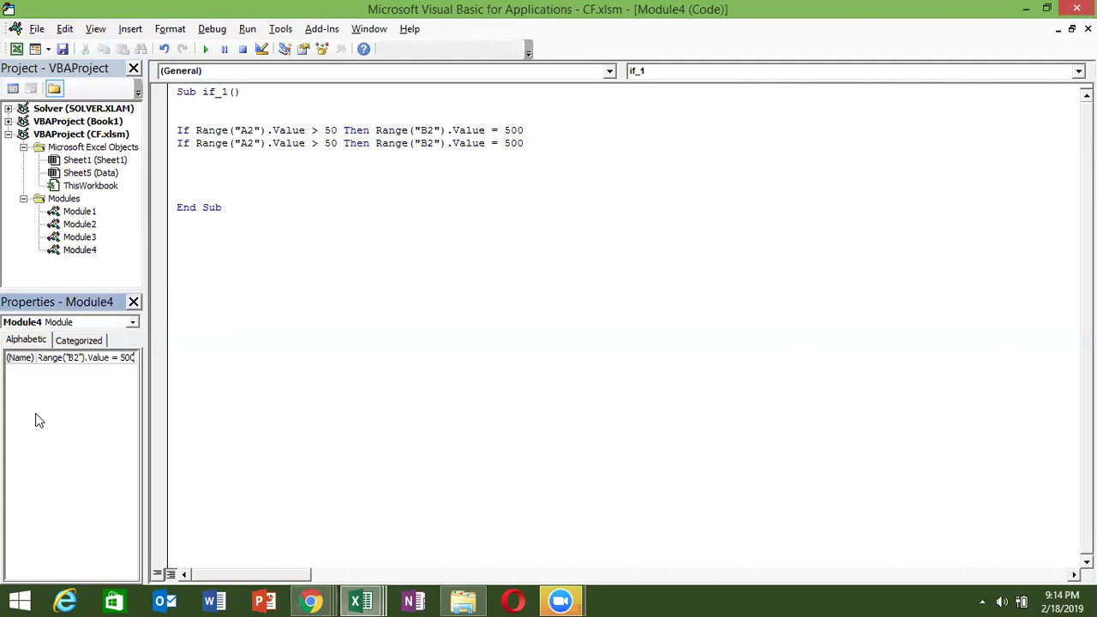
pyautogui.click(190, 162)
pyautogui.press('Return')
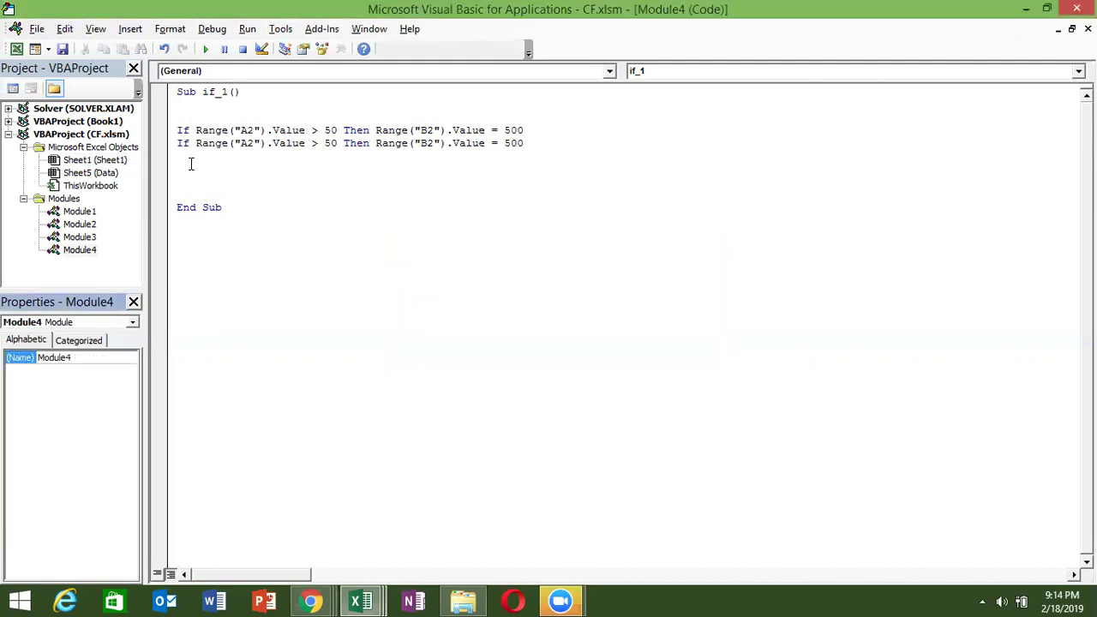
pyautogui.click(186, 160)
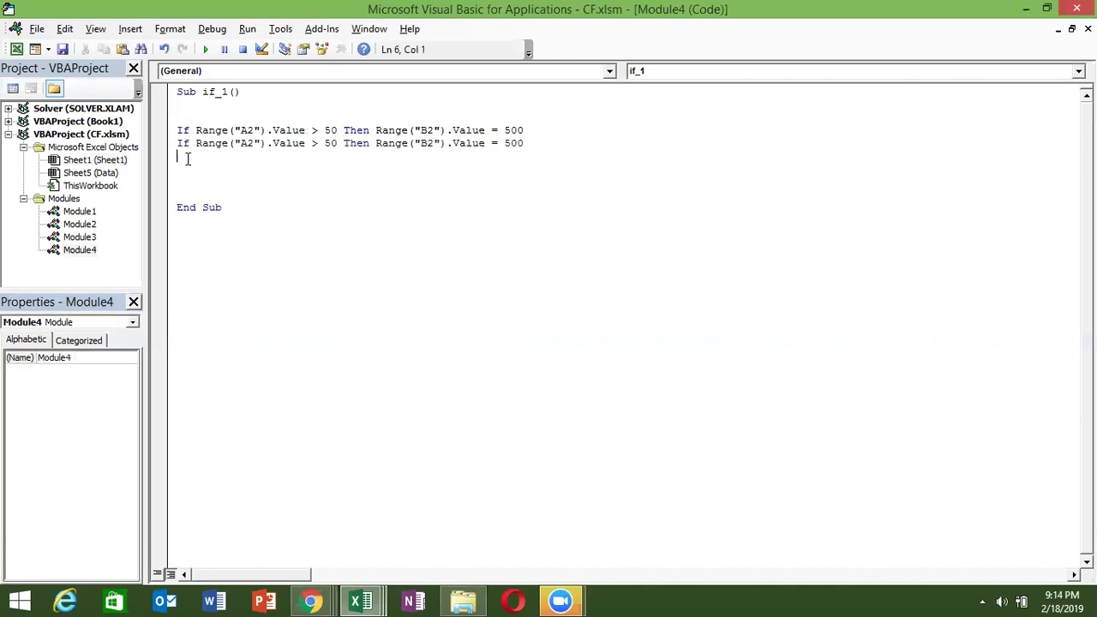
pyautogui.hotkey('ctrl', 'v')
pyautogui.hotkey('ctrl', 'v')
pyautogui.hotkey('ctrl', 'v')
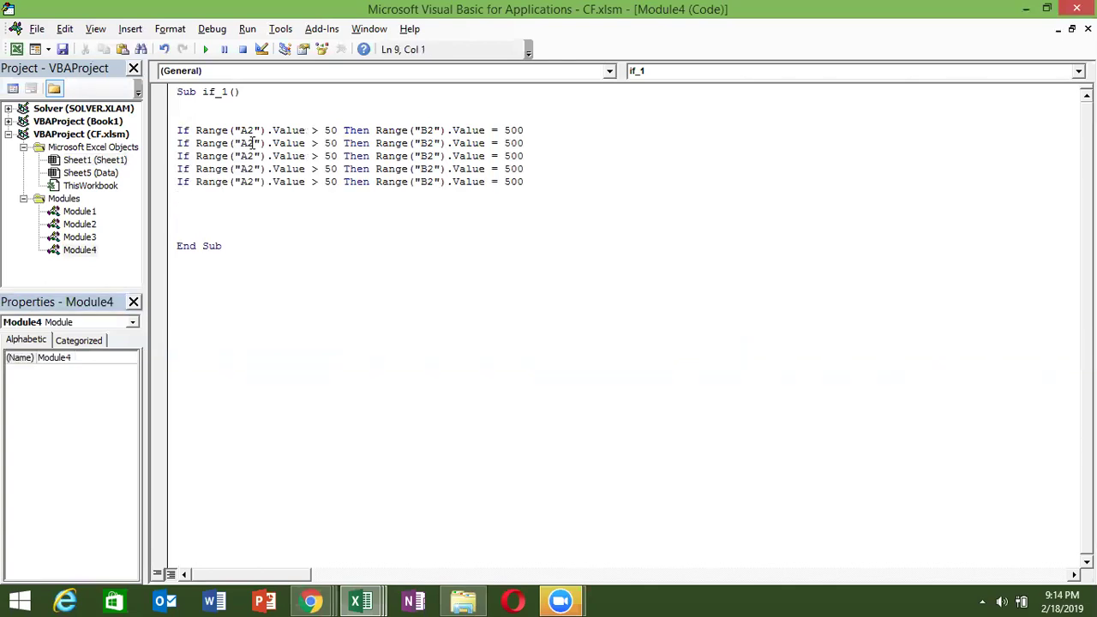
pyautogui.press('BackSpace')
pyautogui.write('3')
pyautogui.press('BackSpace')
pyautogui.write('4')
pyautogui.moveTo(177, 143); pyautogui.dragTo(531, 203)
pyautogui.press('Delete')
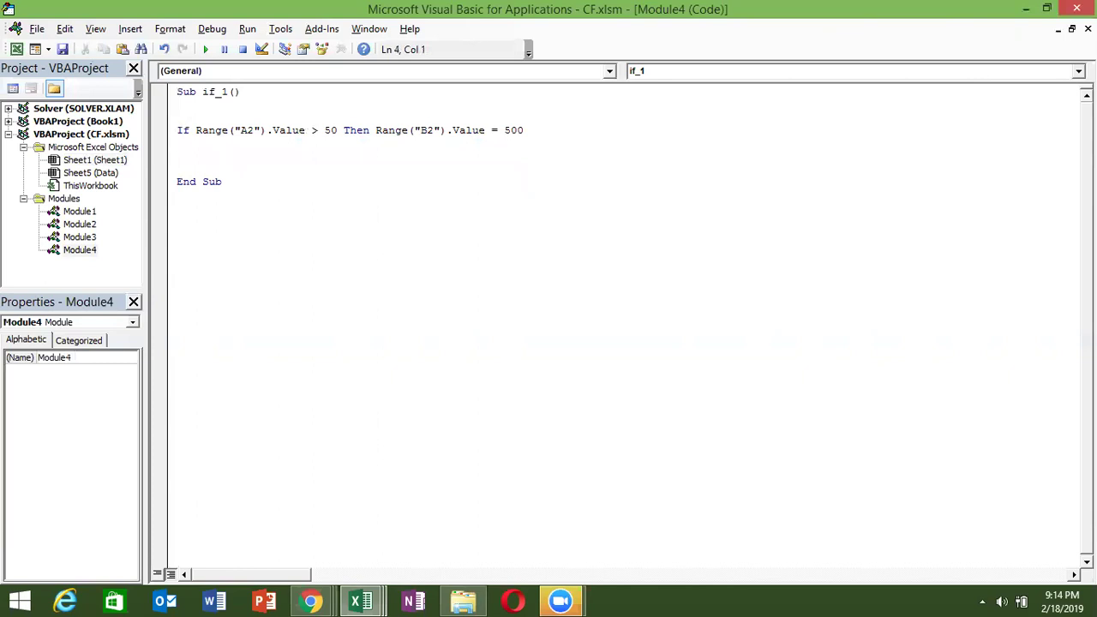
pyautogui.hotkey('shift', 'Down')
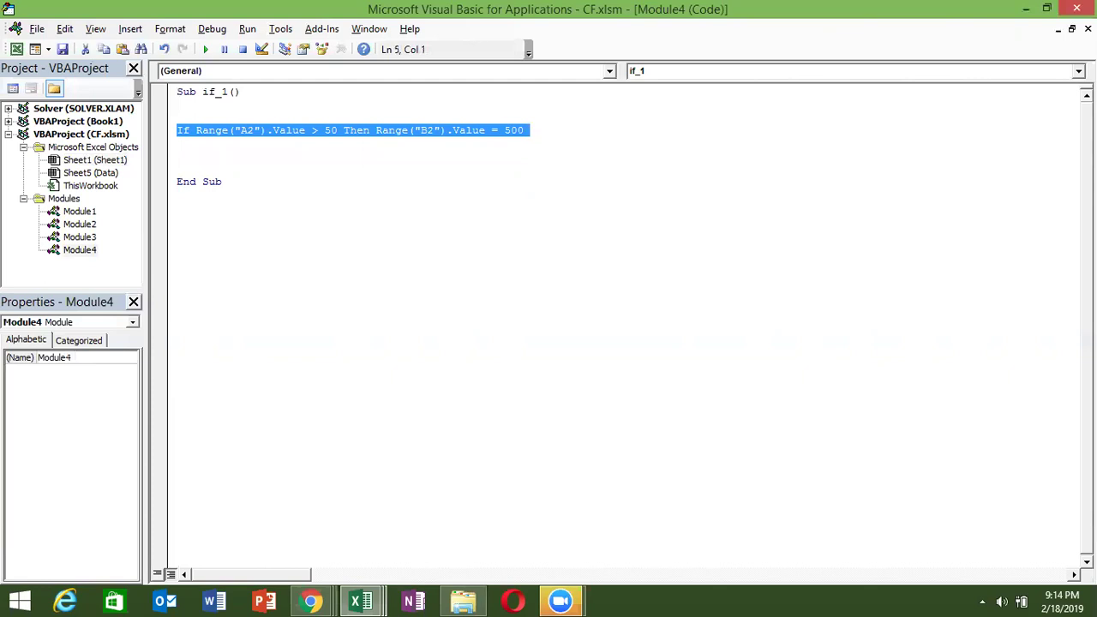
# Step: Wrap the If line in a For i = 2 To 20 … Next i loop
pyautogui.click(177, 116)
pyautogui.write('fori = 2 to 20')
pyautogui.click(177, 143)
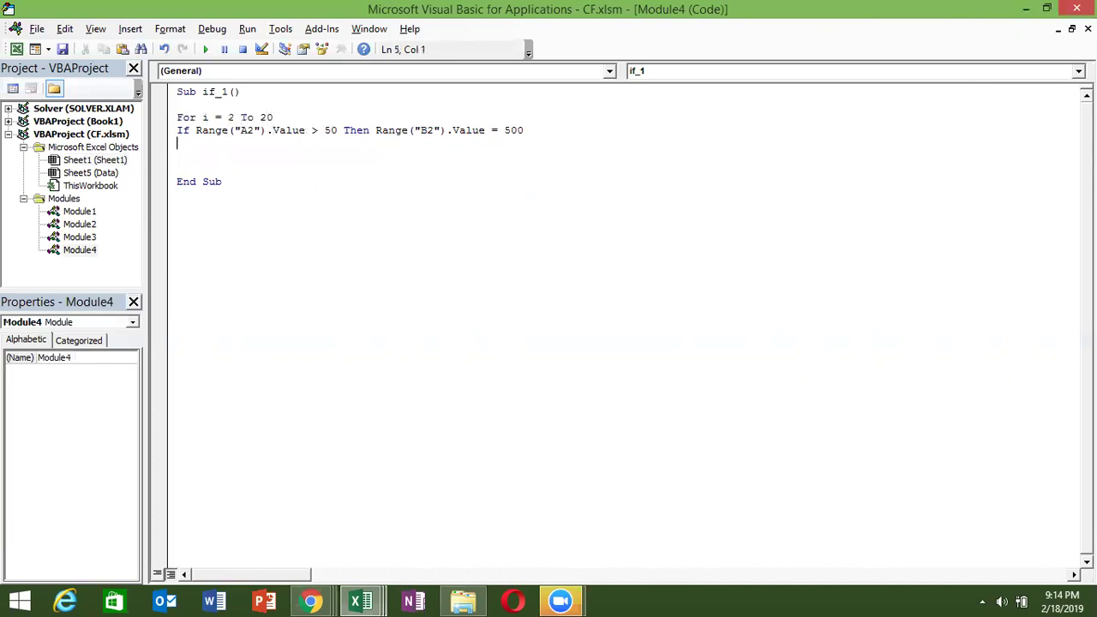
pyautogui.write('next i')
pyautogui.press('Return')
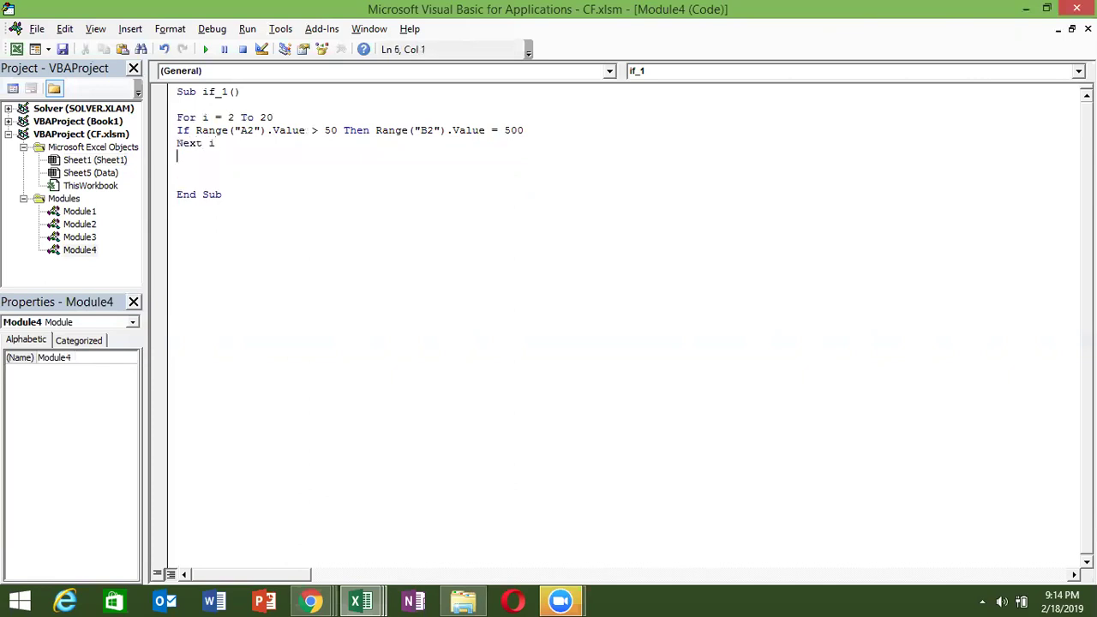
# Step: Explain the loop's parts (i, 2 To 20, the If, Next i) and clear the breakpoint
pyautogui.moveTo(182, 118); pyautogui.dragTo(190, 118)
pyautogui.click(189, 144)
pyautogui.click(183, 92)
pyautogui.click(186, 117)
pyautogui.moveTo(203, 118); pyautogui.dragTo(212, 117)
pyautogui.moveTo(228, 117); pyautogui.dragTo(284, 117)
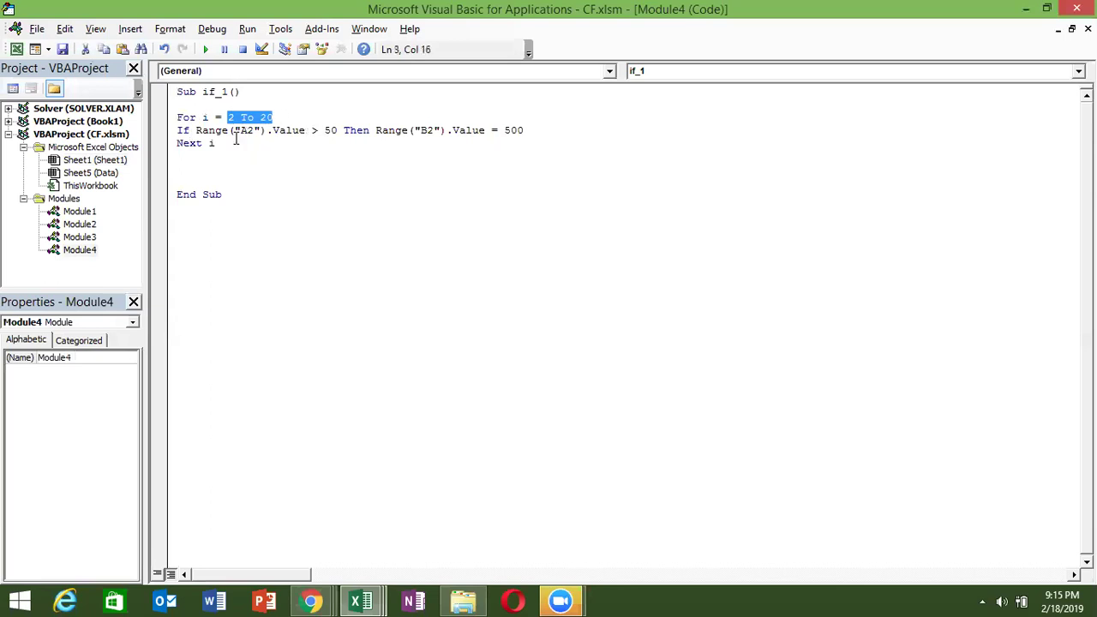
pyautogui.moveTo(177, 130); pyautogui.dragTo(528, 134)
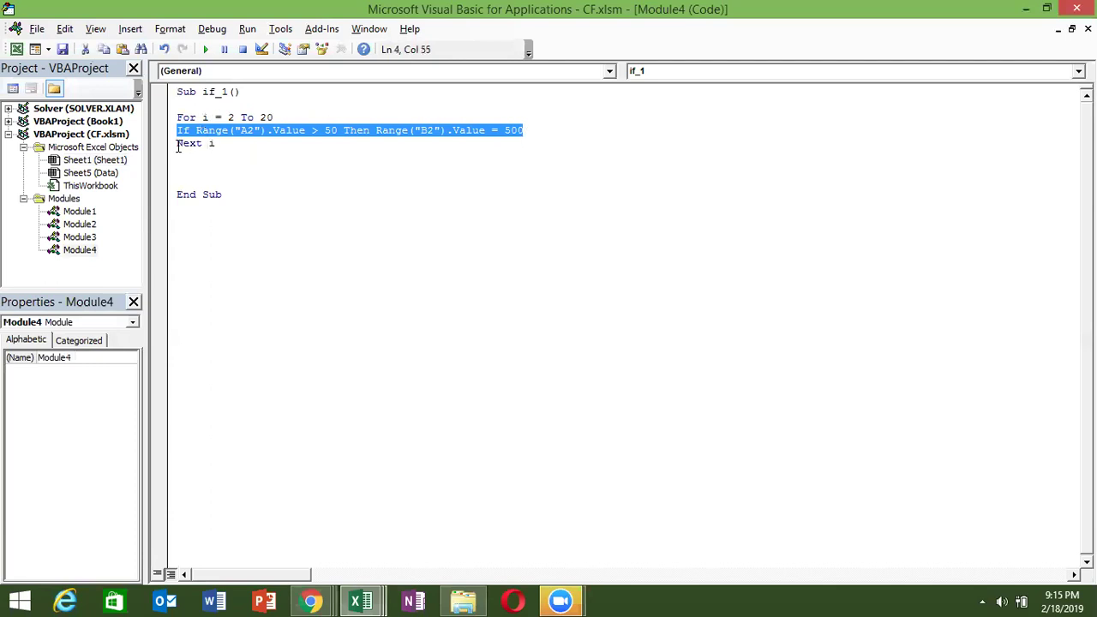
pyautogui.moveTo(178, 143); pyautogui.dragTo(215, 144)
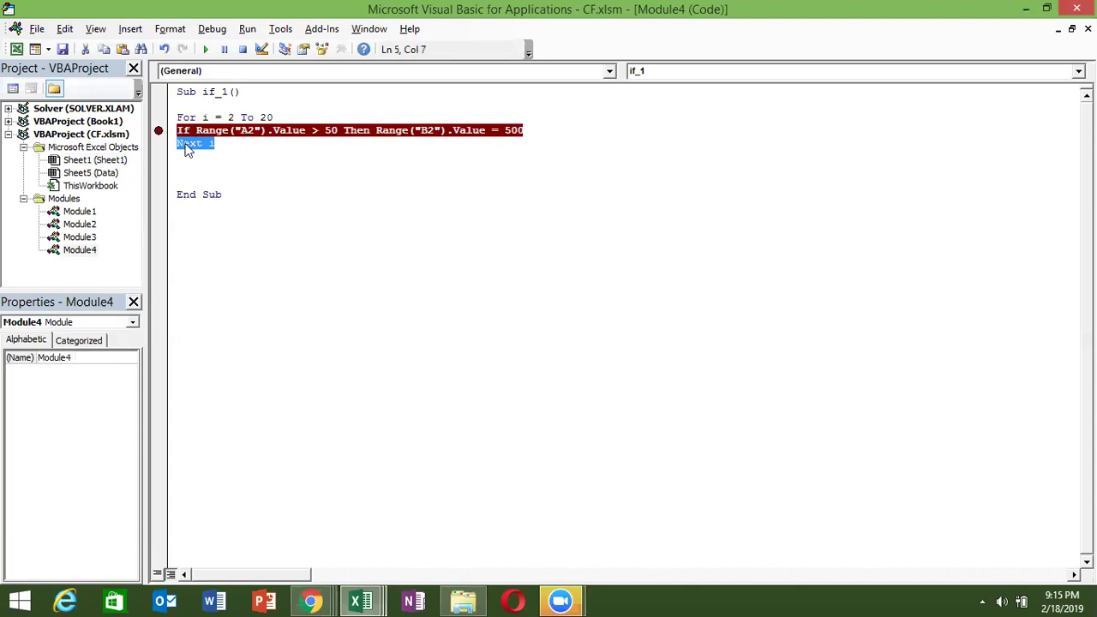
pyautogui.click(160, 130)
pyautogui.click(231, 152)
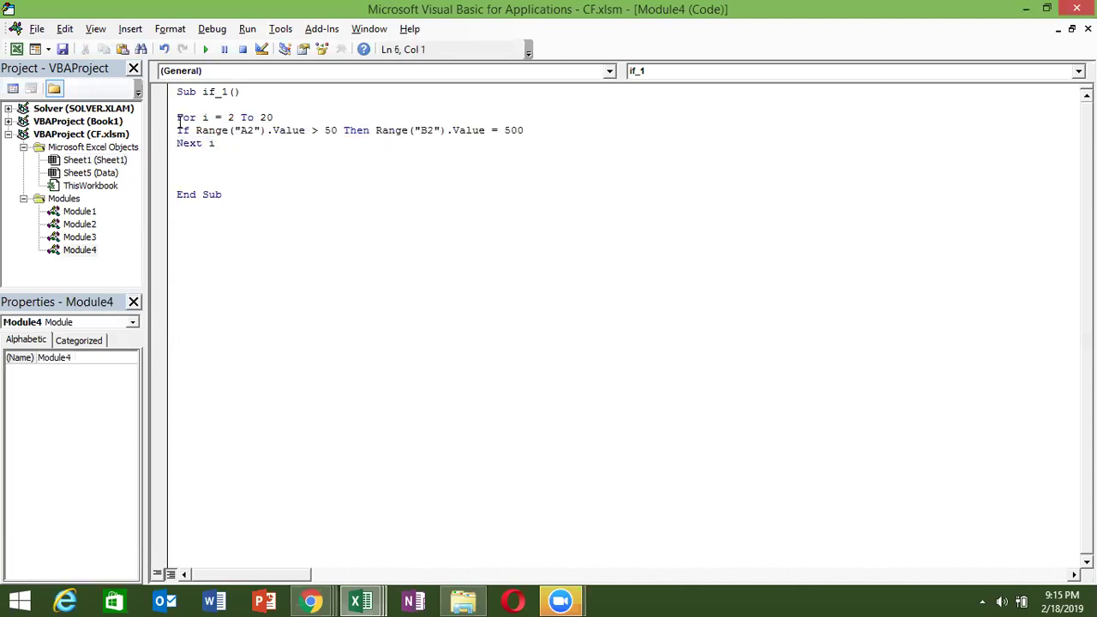
# Step: Declare Dim r As Integer below the Sub line and initialize r = 1
pyautogui.press('Up')
pyautogui.press('Up')
pyautogui.press('Return')
pyautogui.press('Up')
pyautogui.write('dim r as ')
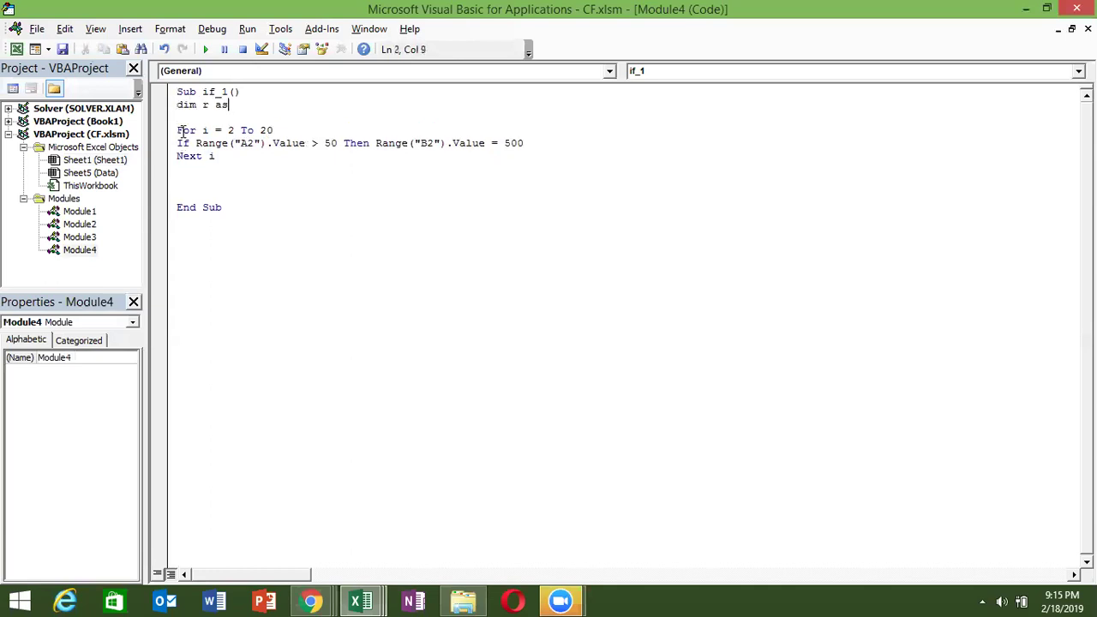
pyautogui.write('in')
pyautogui.press('Tab')
pyautogui.click(177, 144)
pyautogui.press('Return')
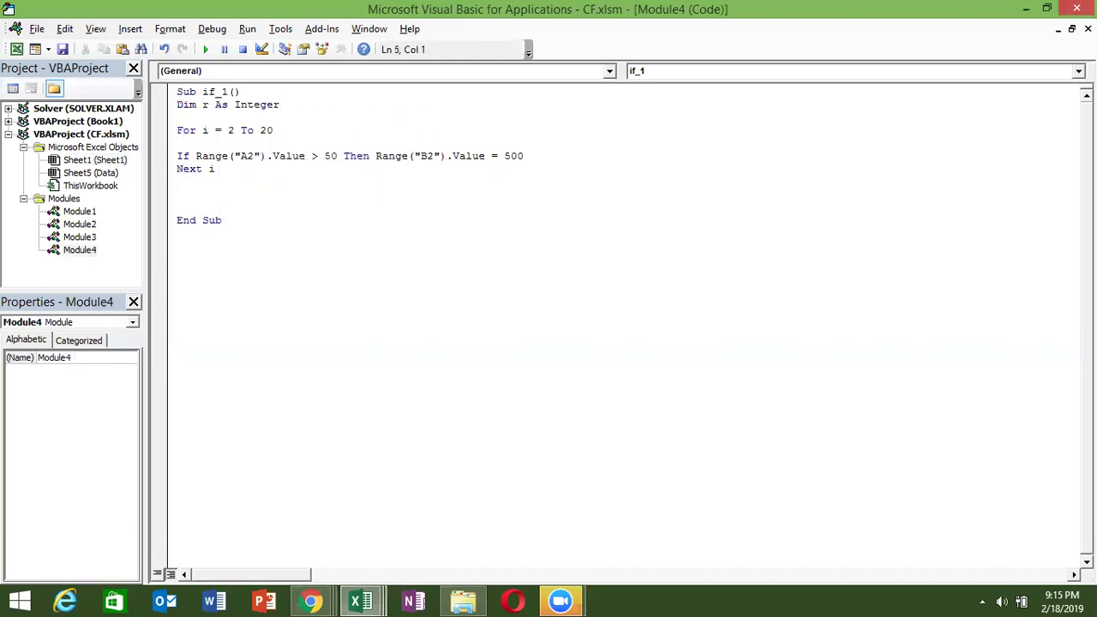
pyautogui.write('r')
pyautogui.write(' i =')
pyautogui.press('BackSpace')
pyautogui.press('BackSpace')
pyautogui.press('BackSpace')
pyautogui.press('BackSpace')
pyautogui.click(178, 118)
pyautogui.write('r=+1')
pyautogui.press('Left')
pyautogui.press('BackSpace')
pyautogui.press('Right')
# Step: Add r = r + 1 inside the loop and change the references to Range("A" & r) and Range("B" & r)
pyautogui.click(178, 155)
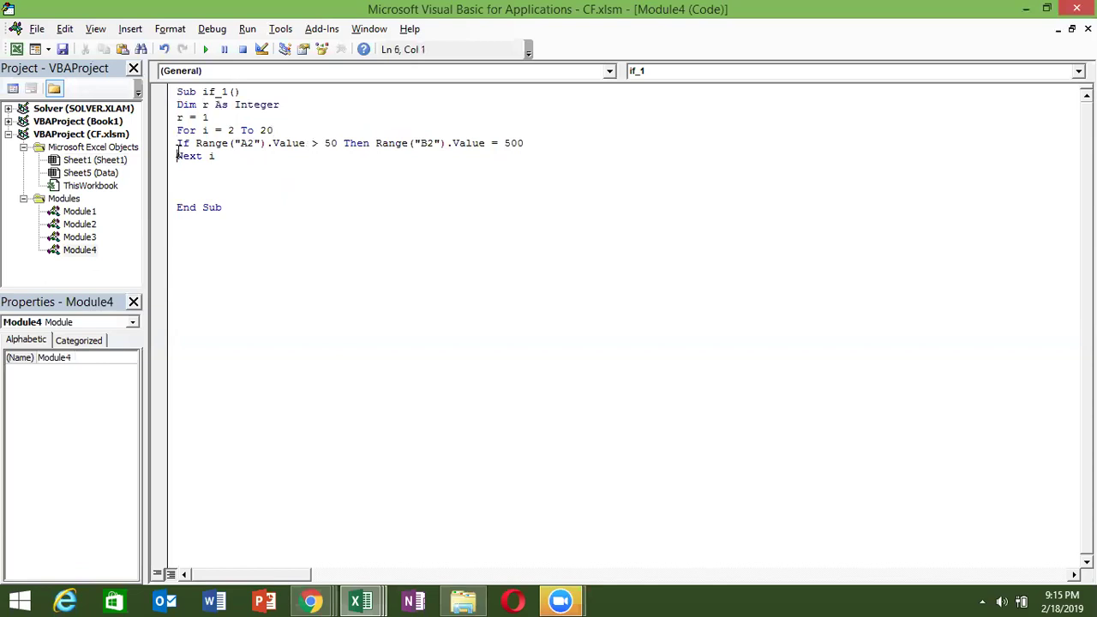
pyautogui.press('Return')
pyautogui.press('Up')
pyautogui.write('r = r + 1')
pyautogui.click(232, 172)
pyautogui.click(247, 157)
pyautogui.press('Delete')
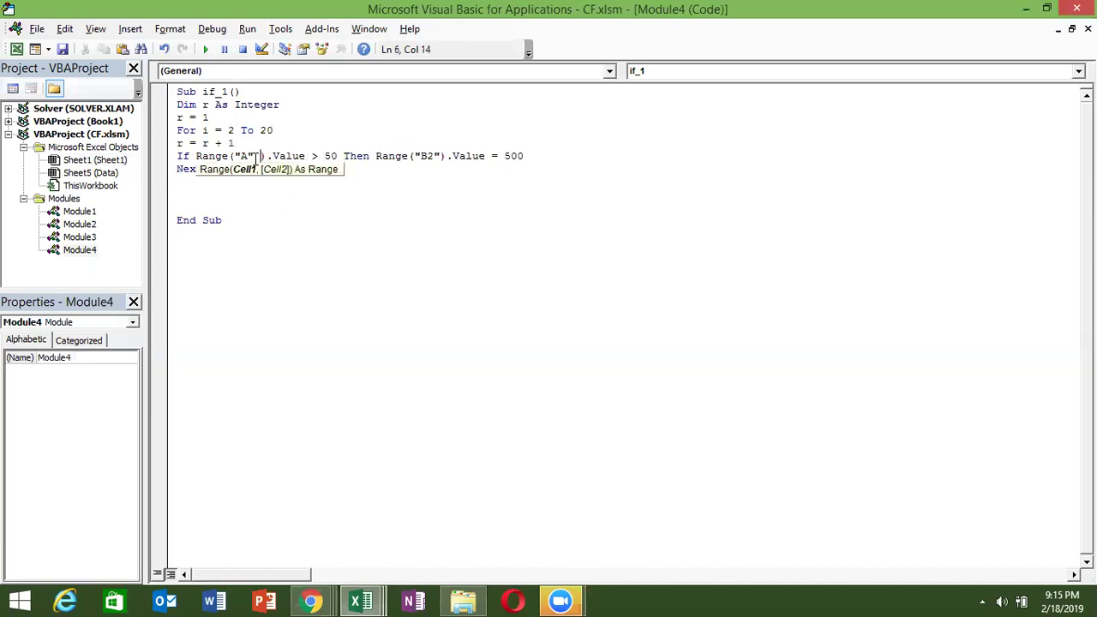
pyautogui.write('& r')
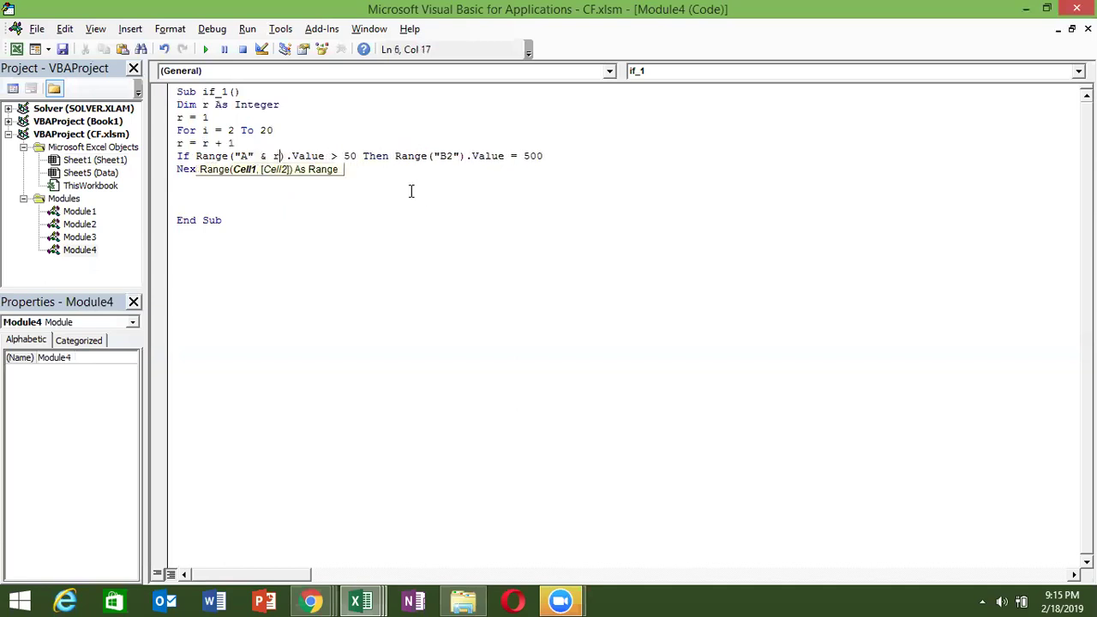
pyautogui.click(453, 155)
pyautogui.press('BackSpace')
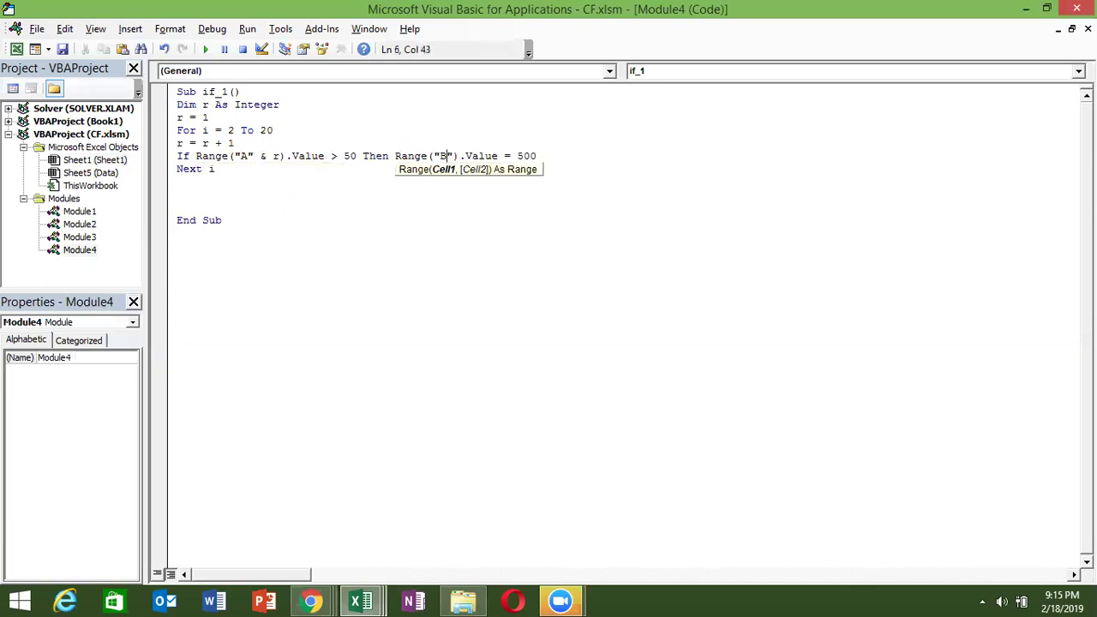
pyautogui.write('& r')
pyautogui.click(384, 215)
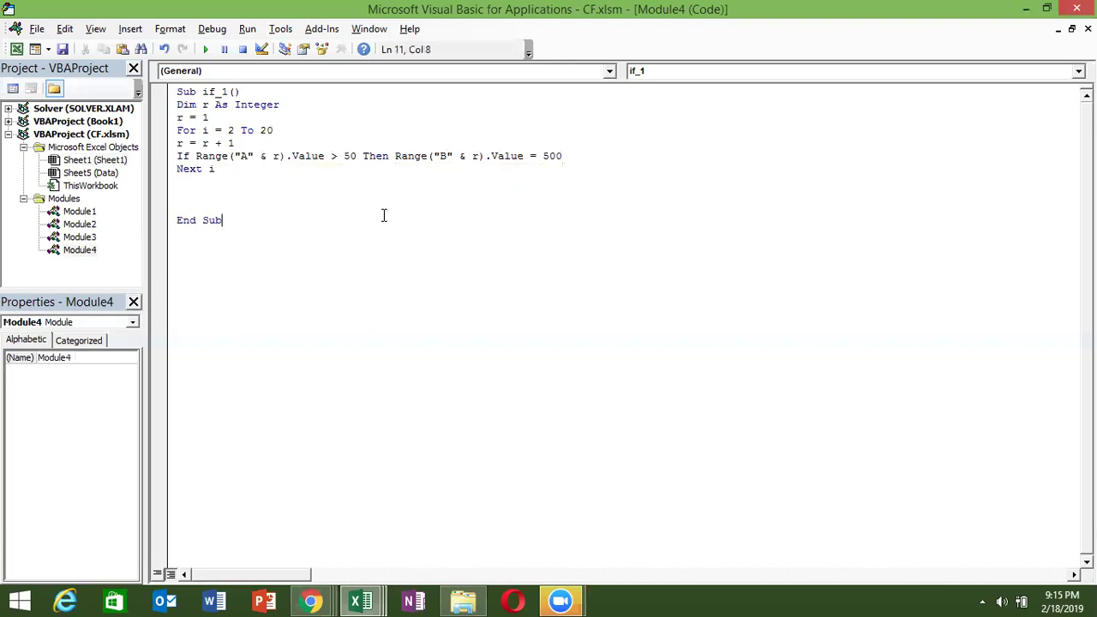
# Step: Explain the r counter and the "A" & r reference, then add a blank line above For
pyautogui.click(208, 143)
pyautogui.moveTo(234, 156); pyautogui.dragTo(281, 157)
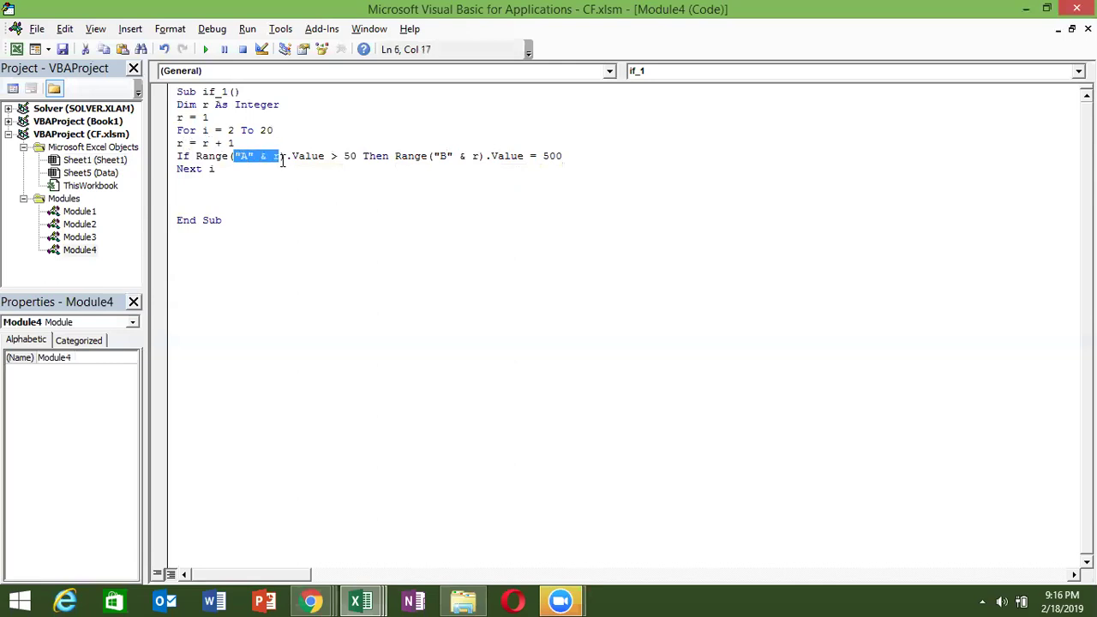
pyautogui.doubleClick(264, 157)
pyautogui.click(277, 157)
pyautogui.moveTo(278, 158); pyautogui.dragTo(234, 161)
pyautogui.click(210, 169)
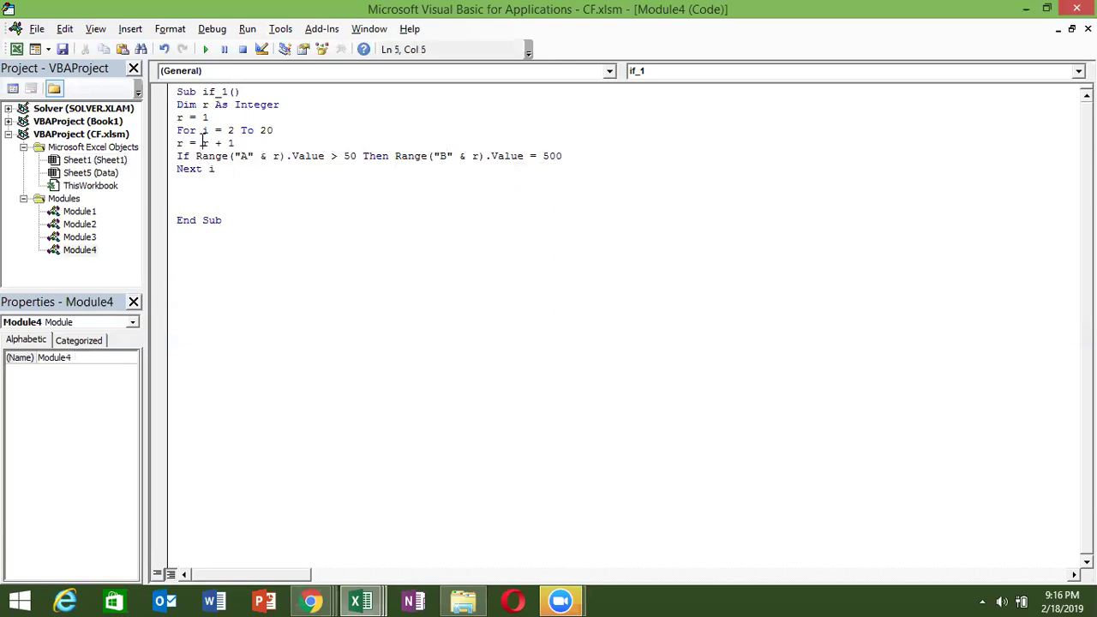
pyautogui.click(182, 130)
pyautogui.doubleClick(184, 131)
pyautogui.click(179, 133)
pyautogui.press('Return')
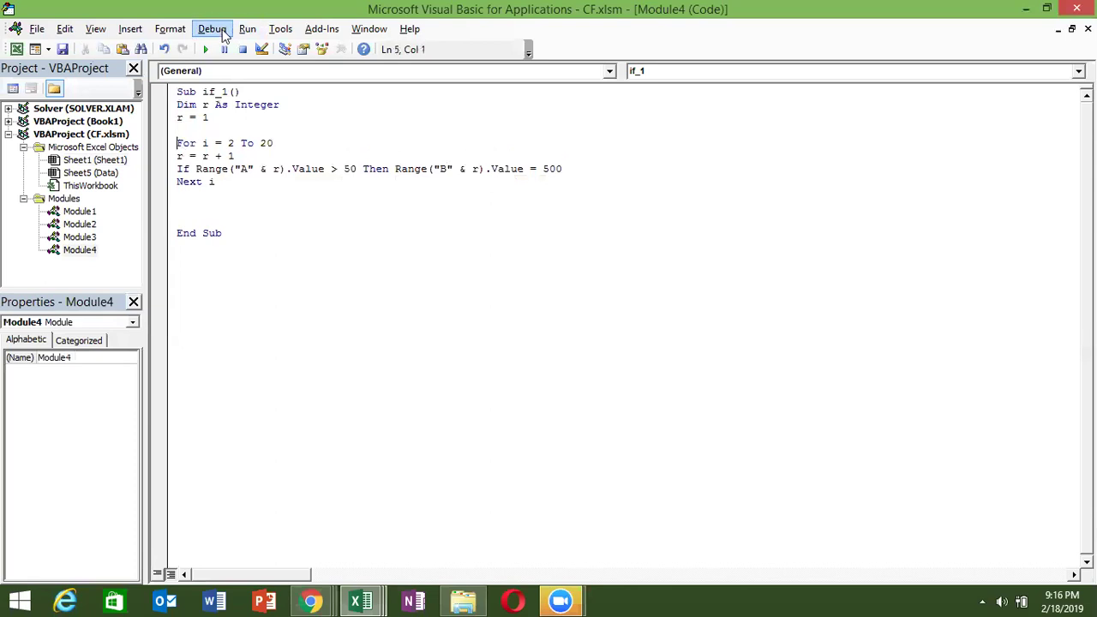
# Step: Step Into if_1 and press F8 through the first pass to Next i, then check 500 in B2
pyautogui.click(224, 35)
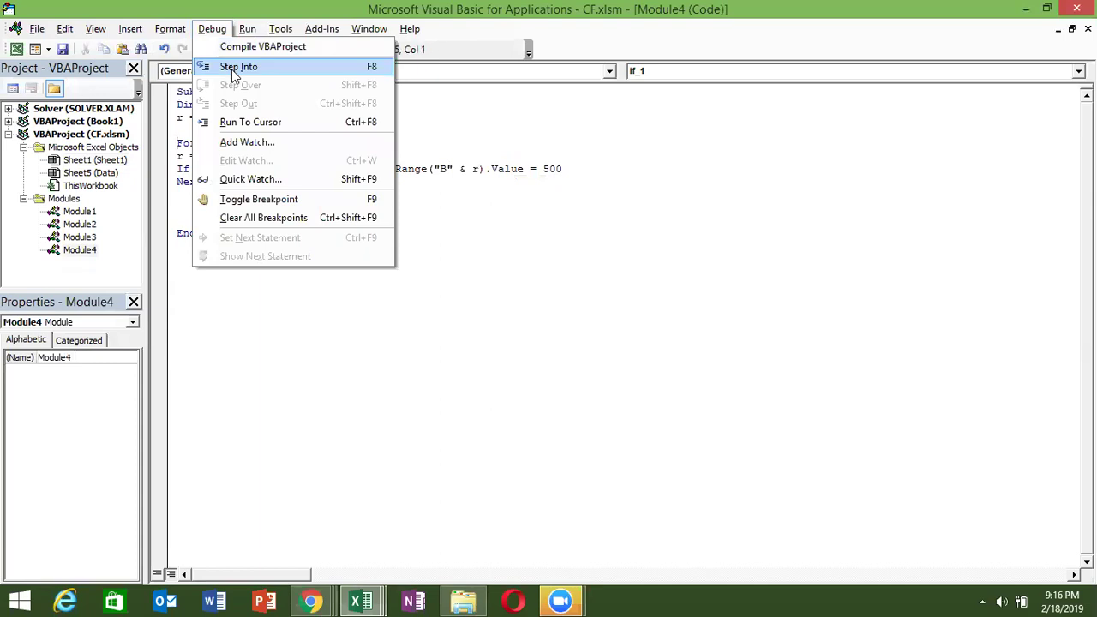
pyautogui.click(364, 75)
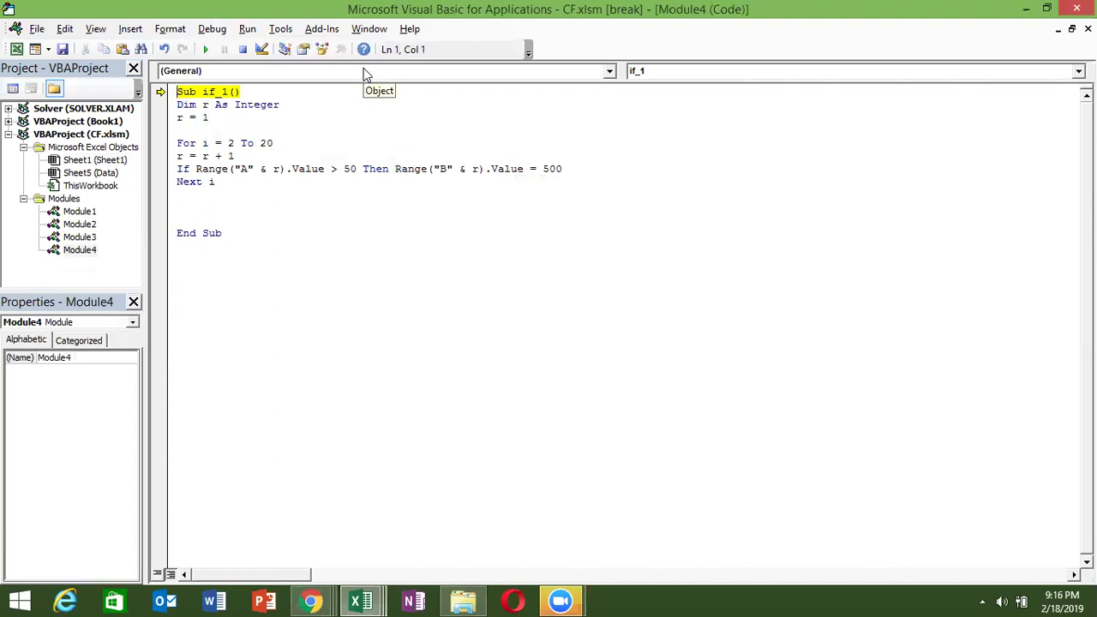
pyautogui.press('F8')
pyautogui.press('F8')
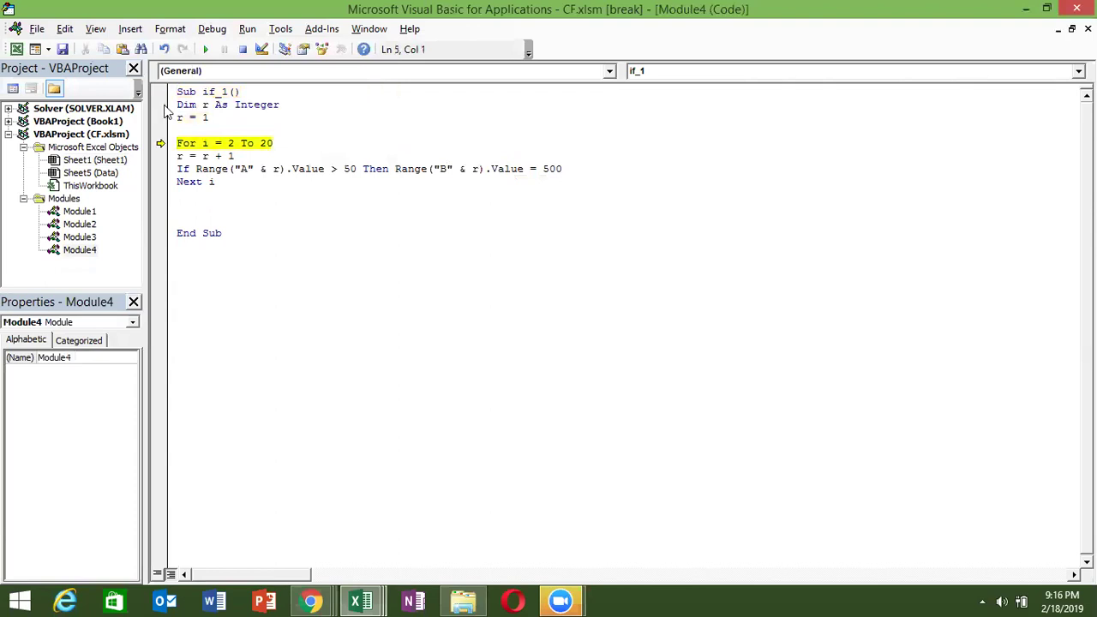
pyautogui.moveTo(180, 117)
pyautogui.press('F8')
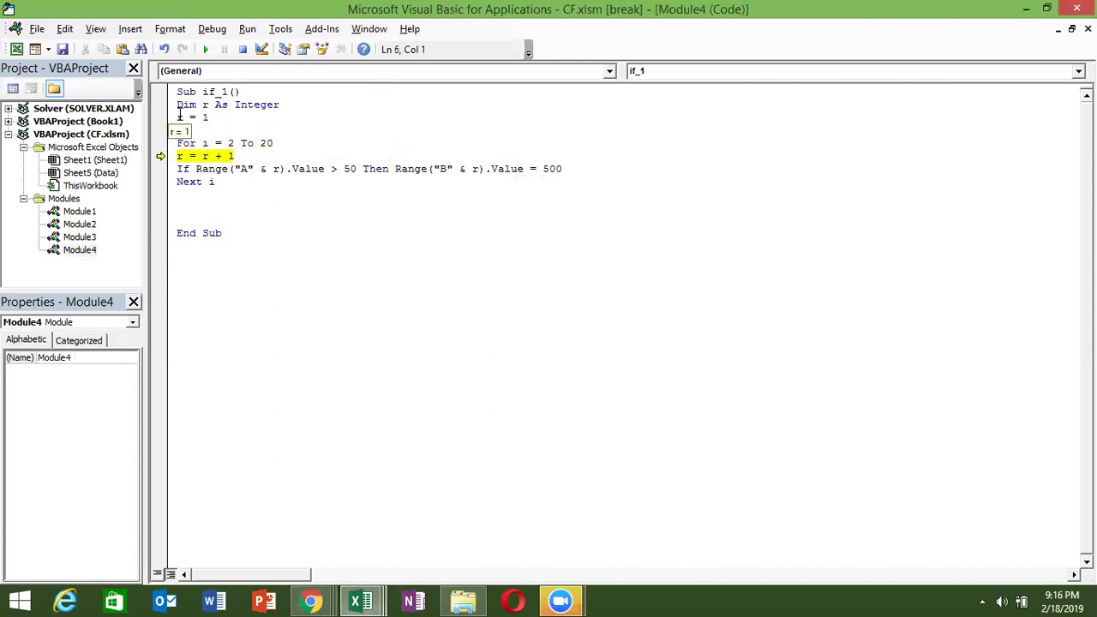
pyautogui.moveTo(206, 143)
pyautogui.press('F8')
pyautogui.moveTo(180, 156)
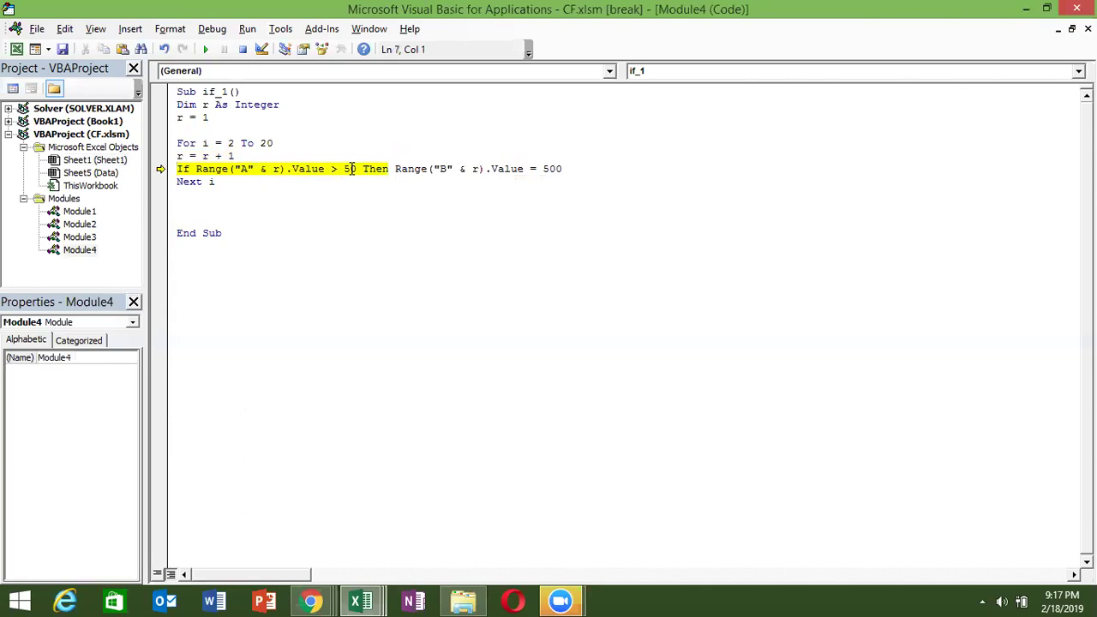
pyautogui.press('F8')
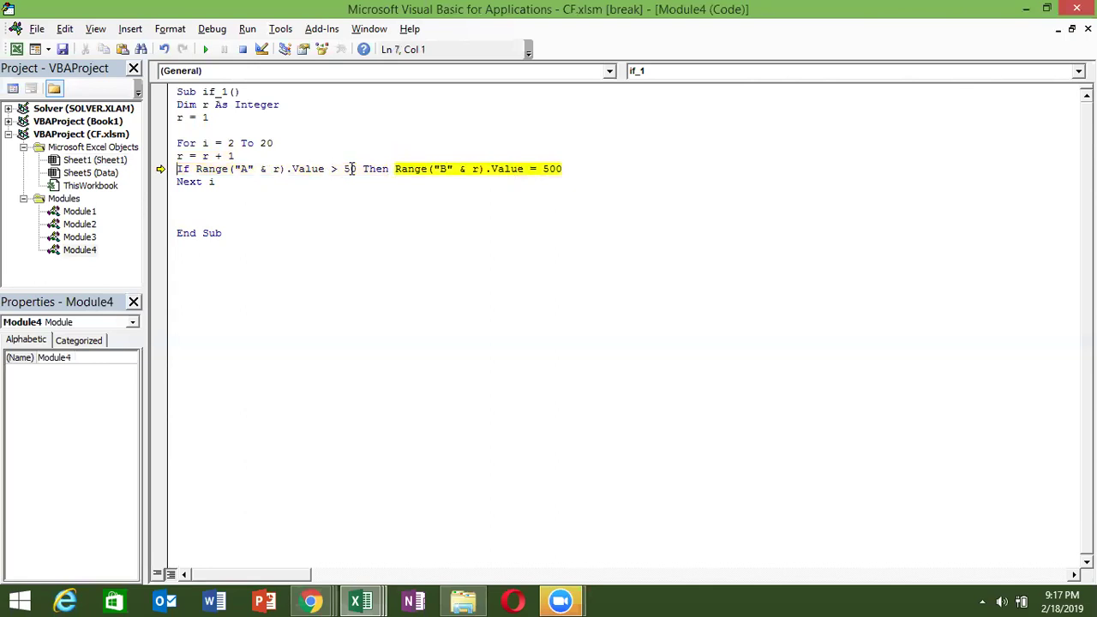
pyautogui.moveTo(474, 173)
pyautogui.press('F8')
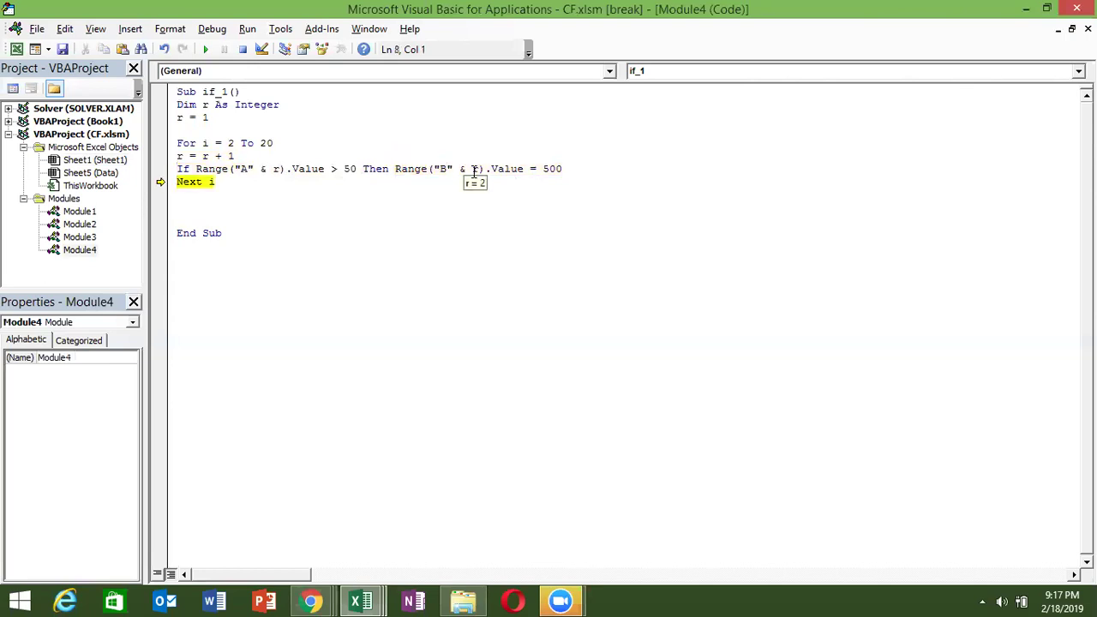
pyautogui.hotkey('alt', 'F11')
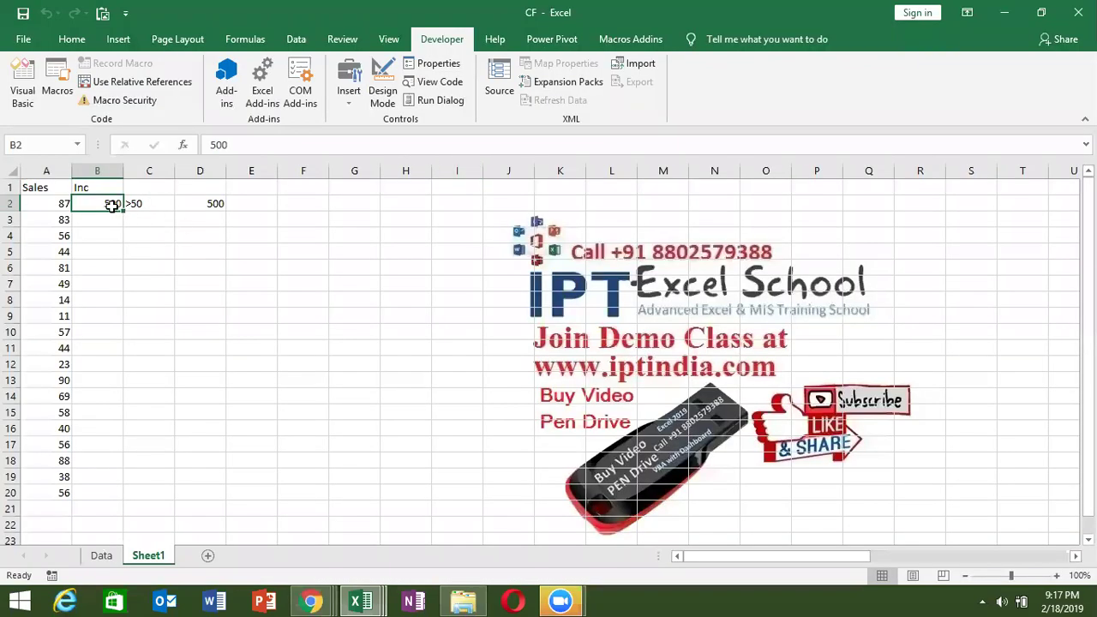
# Step: Back in the paused code, press F8 through the second pass (i = 3), including the Then branch
pyautogui.hotkey('alt', 'F11')
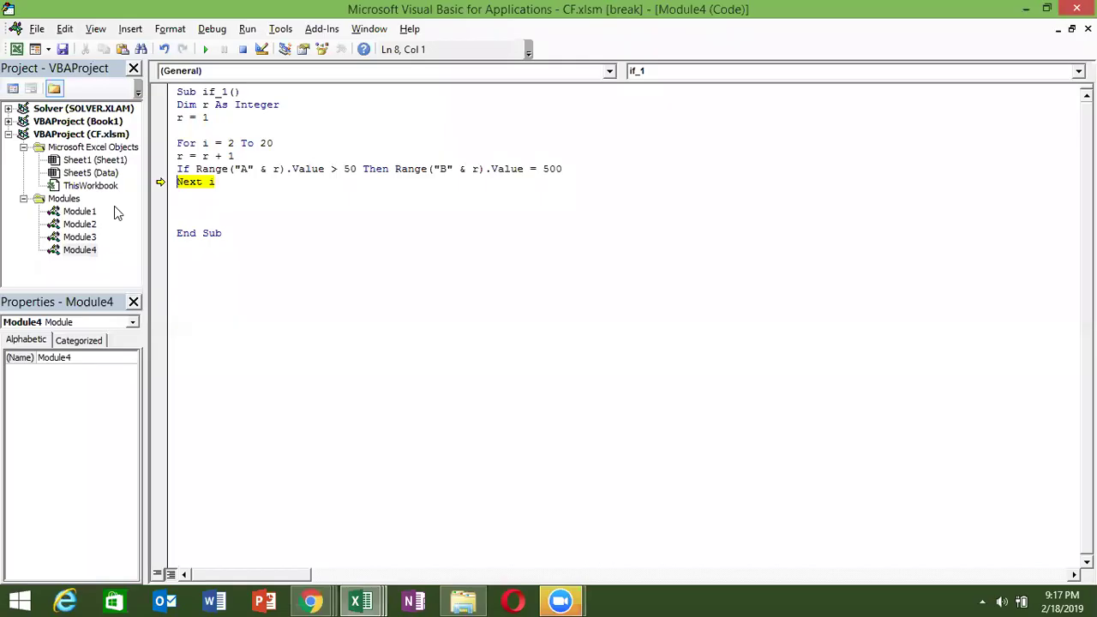
pyautogui.moveTo(212, 182)
pyautogui.press('F8')
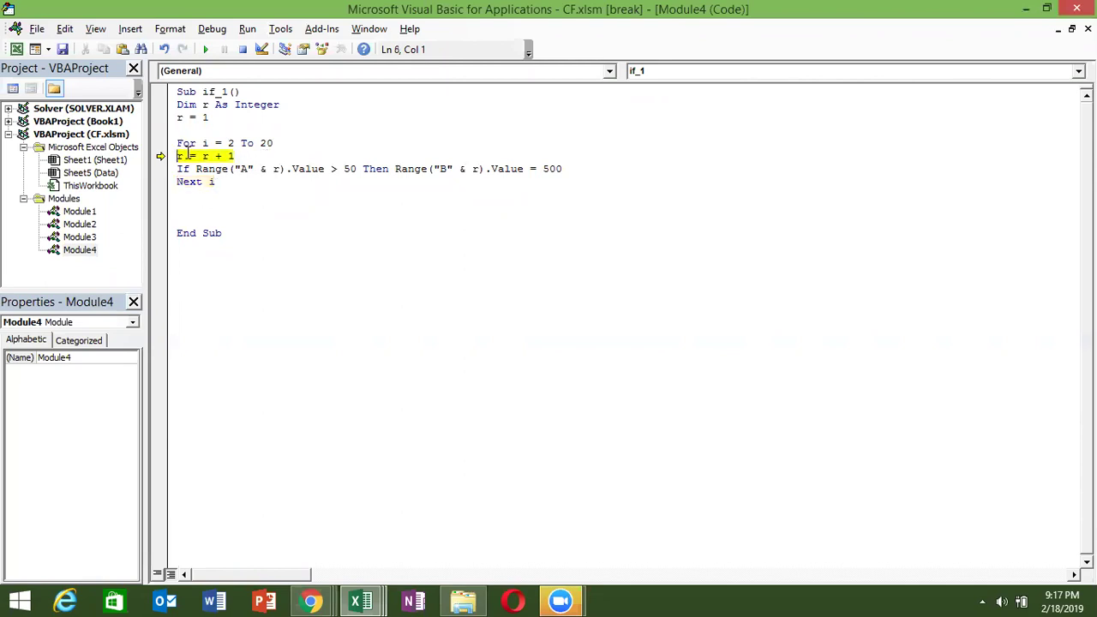
pyautogui.press('F8')
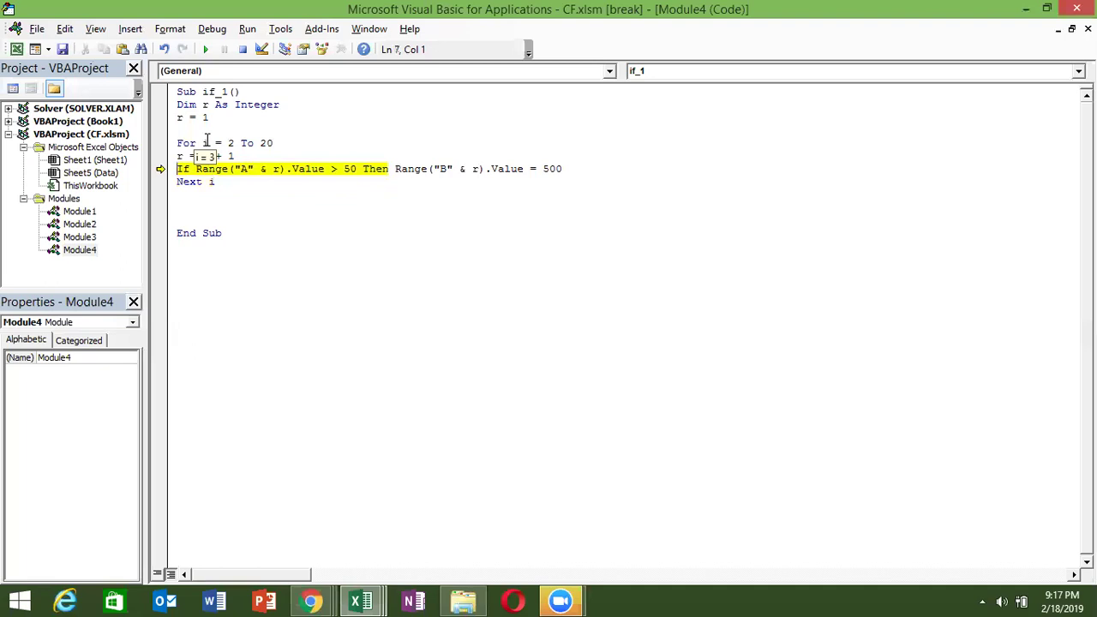
pyautogui.press('F8')
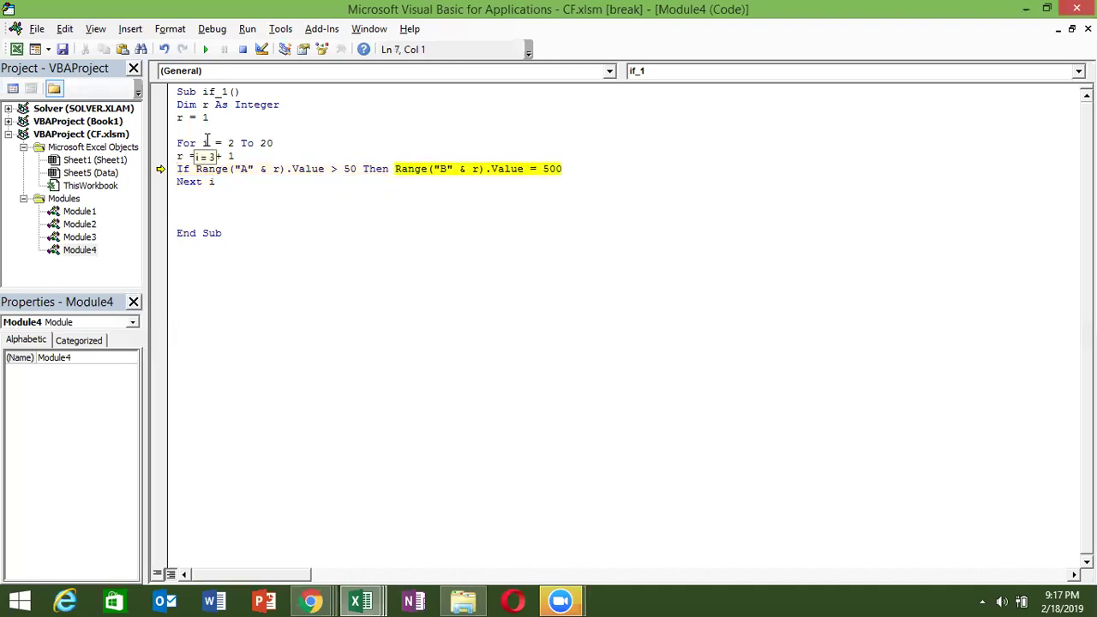
pyautogui.press('F8')
pyautogui.press('F8')
pyautogui.press('F8')
pyautogui.press('F8')
pyautogui.press('F8')
pyautogui.press('F8')
pyautogui.press('F8')
pyautogui.press('F8')
pyautogui.press('F8')
pyautogui.press('F8')
pyautogui.press('F8')
pyautogui.press('F8')
pyautogui.press('F8')
pyautogui.press('F8')
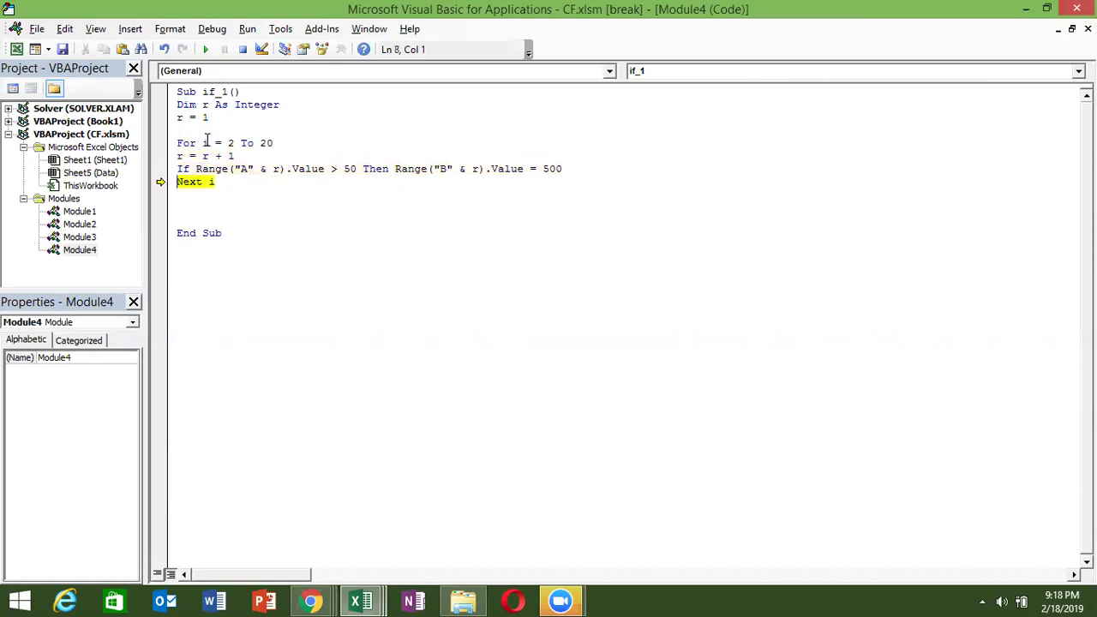
pyautogui.press('F8')
pyautogui.press('F8')
pyautogui.press('F8')
pyautogui.press('F8')
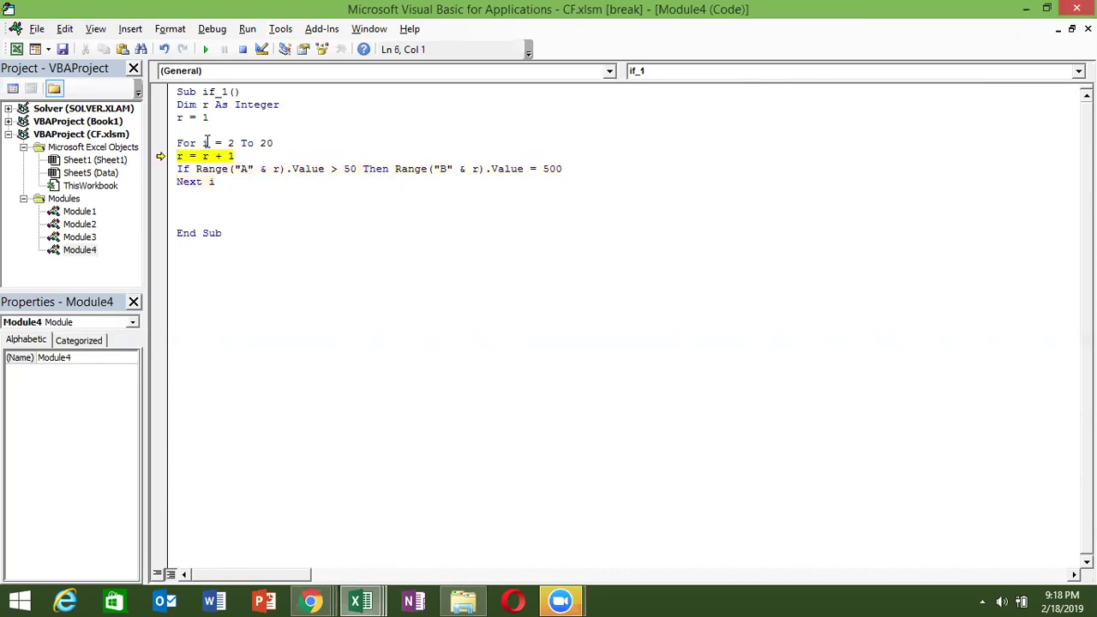
pyautogui.press('F8')
pyautogui.press('F8')
pyautogui.press('F8')
pyautogui.press('F8')
pyautogui.press('F8')
pyautogui.press('F8')
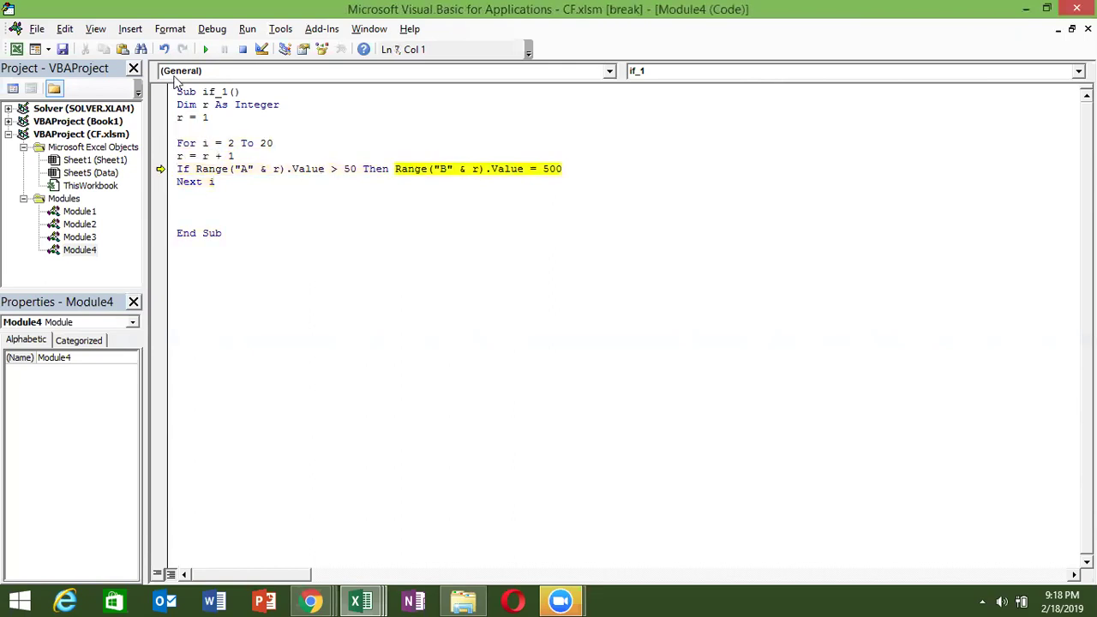
pyautogui.click(207, 52)
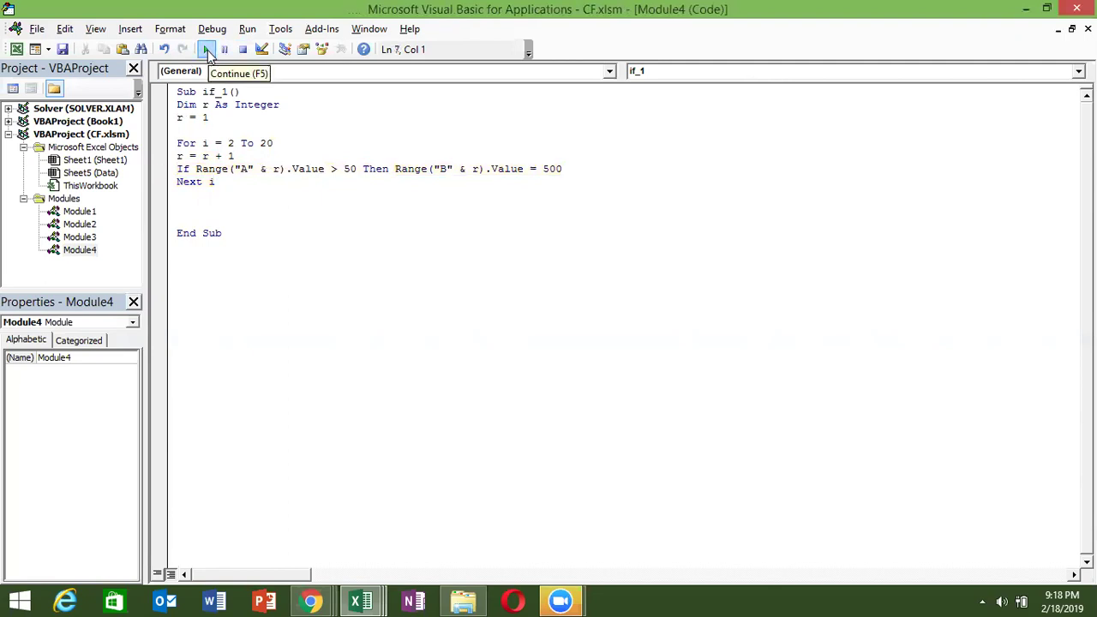
pyautogui.hotkey('alt', 'F11')
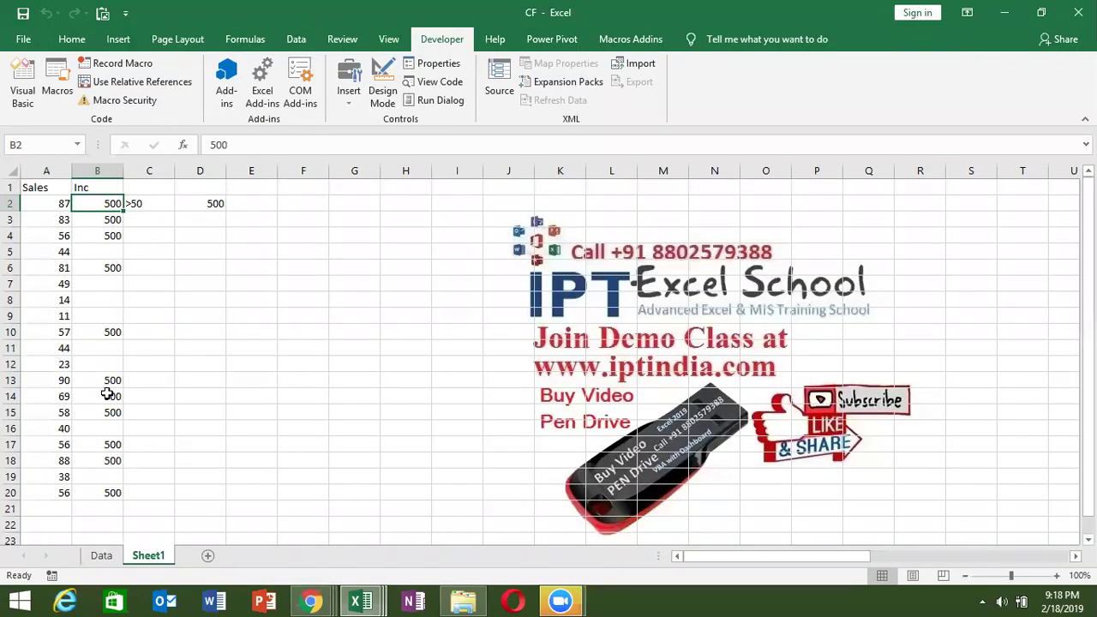
pyautogui.hotkey('alt', 'F11')
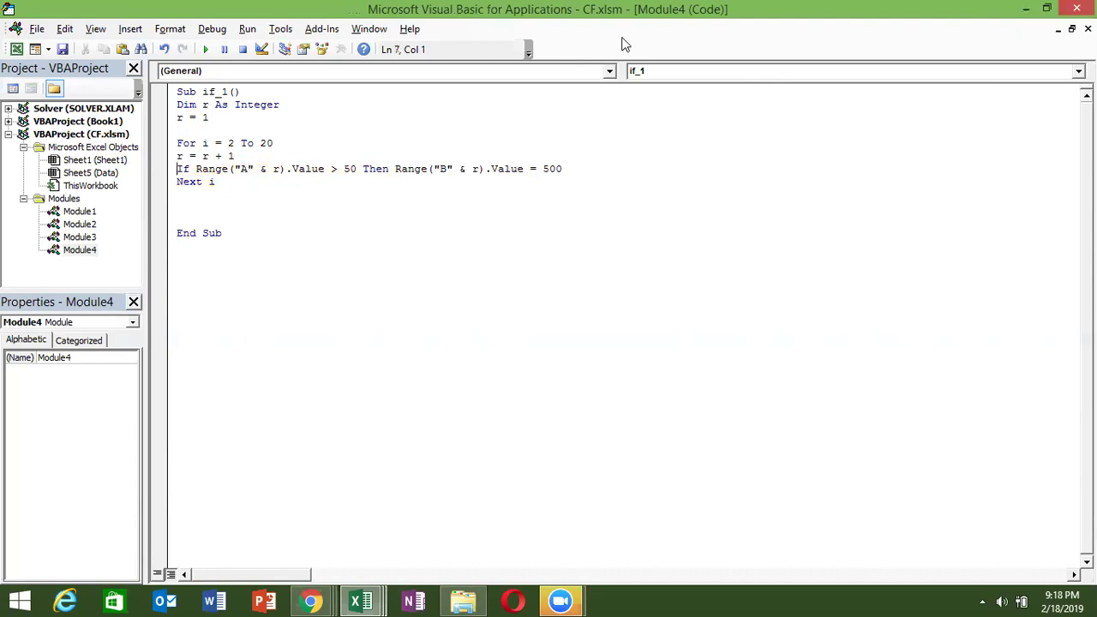
pyautogui.hotkey('alt', 'F11')
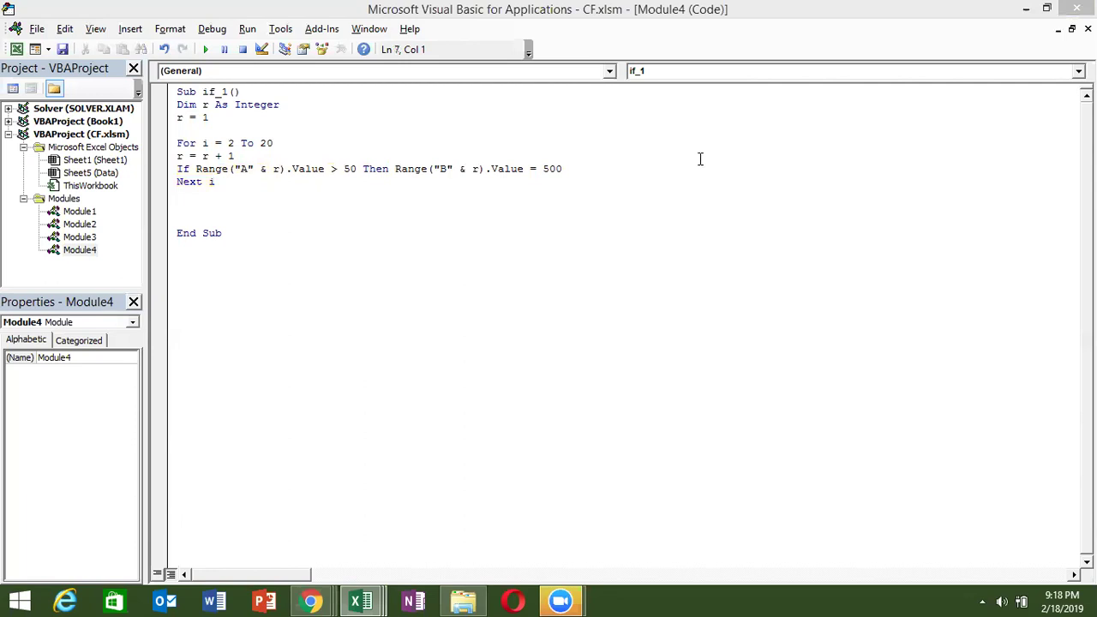
# Step: Delete the r = 1 and r = r + 1 lines and use i as the row in both Range calls
pyautogui.moveTo(235, 156); pyautogui.dragTo(167, 156)
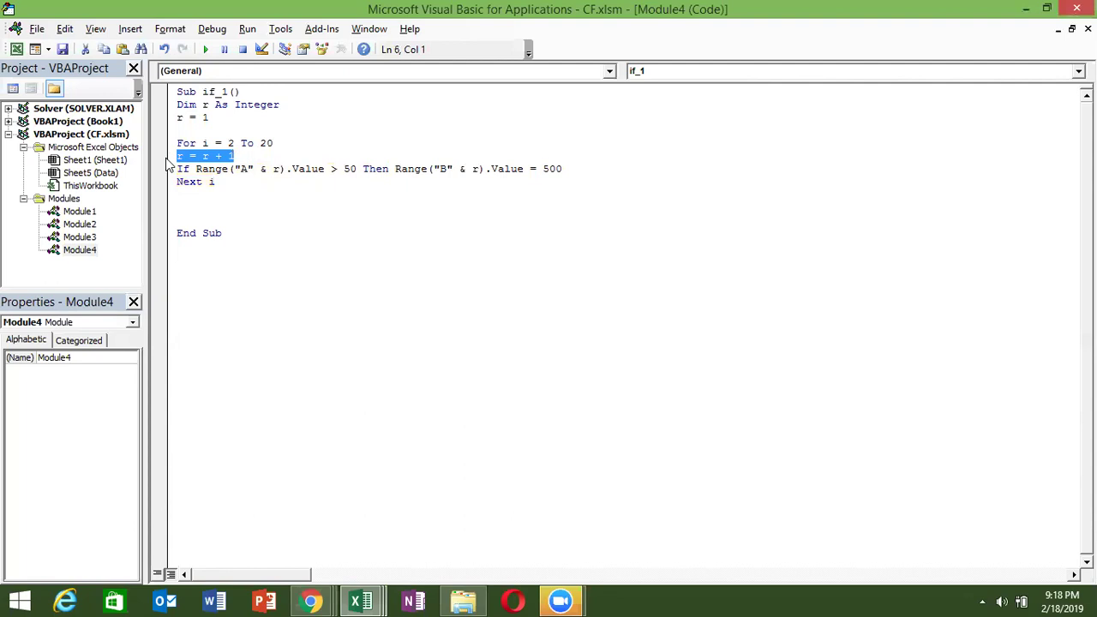
pyautogui.press('Delete')
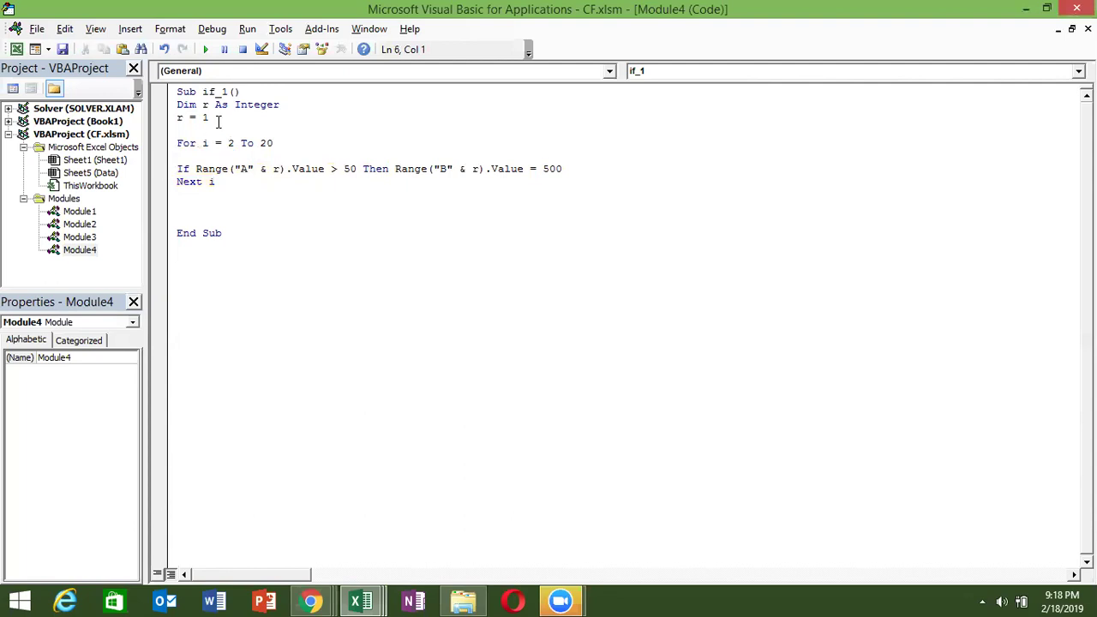
pyautogui.moveTo(214, 117); pyautogui.dragTo(174, 119)
pyautogui.press('Delete')
pyautogui.click(204, 144)
pyautogui.doubleClick(275, 169)
pyautogui.write('i')
pyautogui.doubleClick(475, 171)
pyautogui.write('i')
# Step: Remove the blank line under the For line and run if_1
pyautogui.click(355, 204)
pyautogui.click(176, 144)
pyautogui.click(178, 155)
pyautogui.press('Delete')
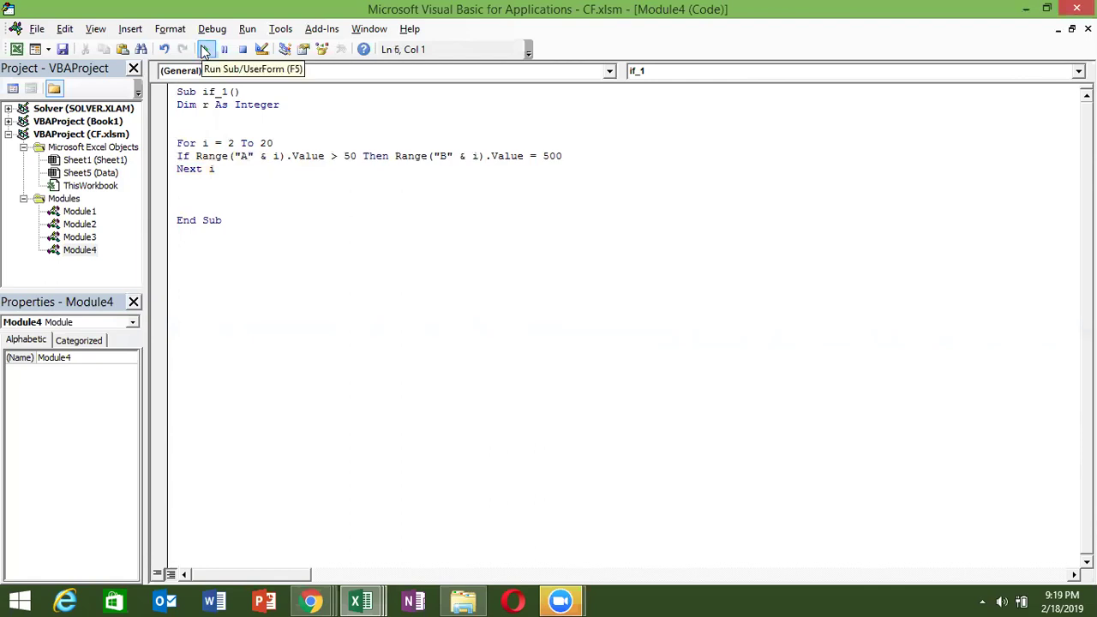
pyautogui.click(205, 50)
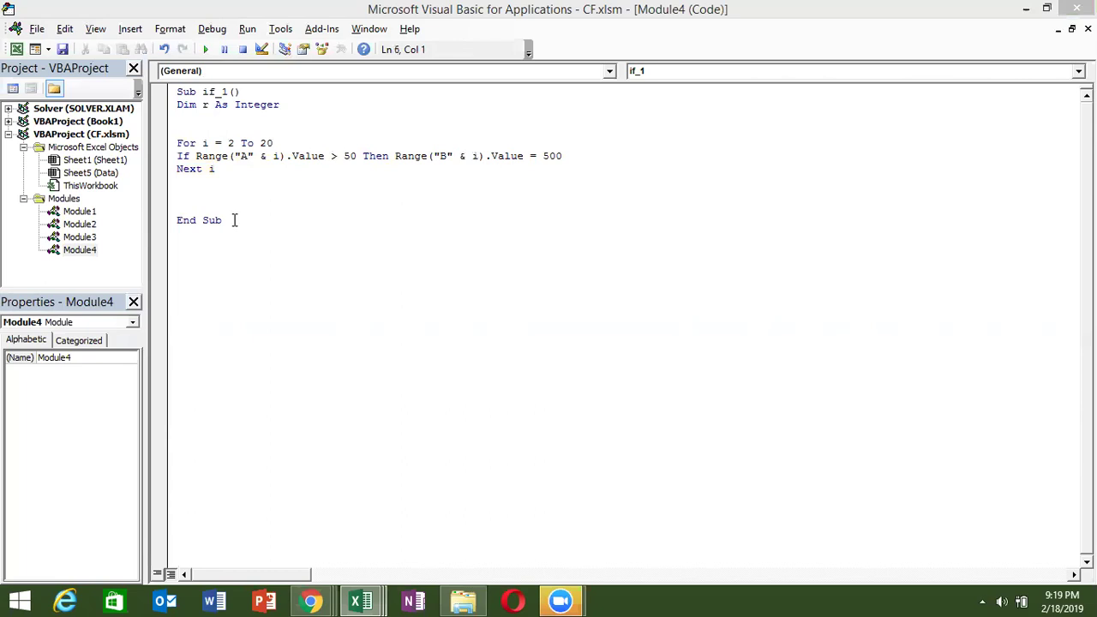
# Step: Paste a copy of the whole if_1 procedure below its End Sub
pyautogui.moveTo(232, 220); pyautogui.dragTo(175, 92)
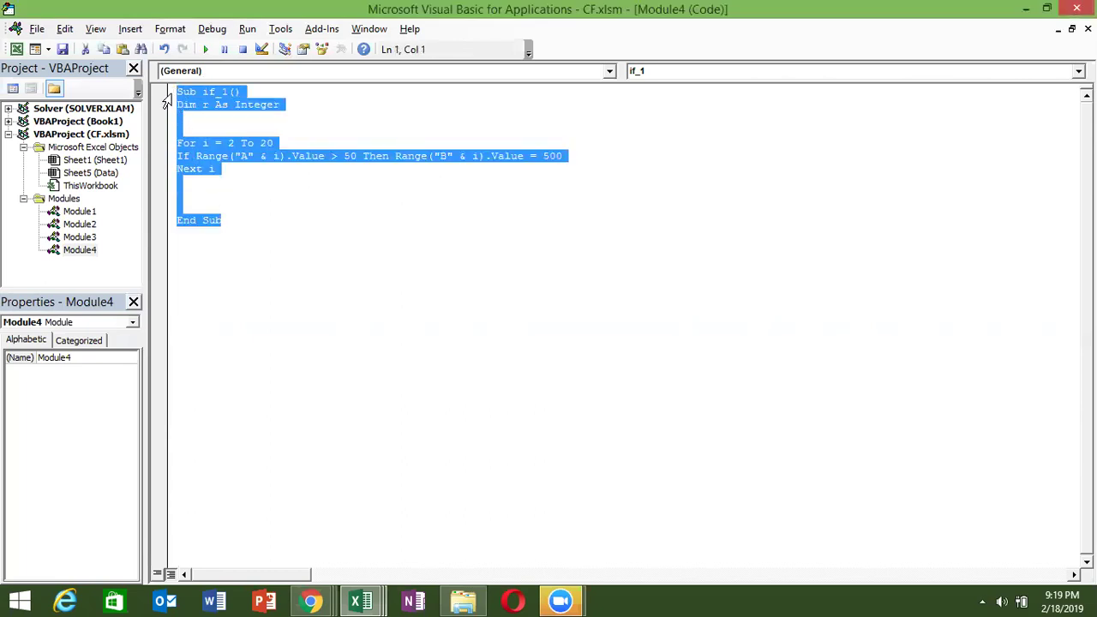
pyautogui.click(184, 233)
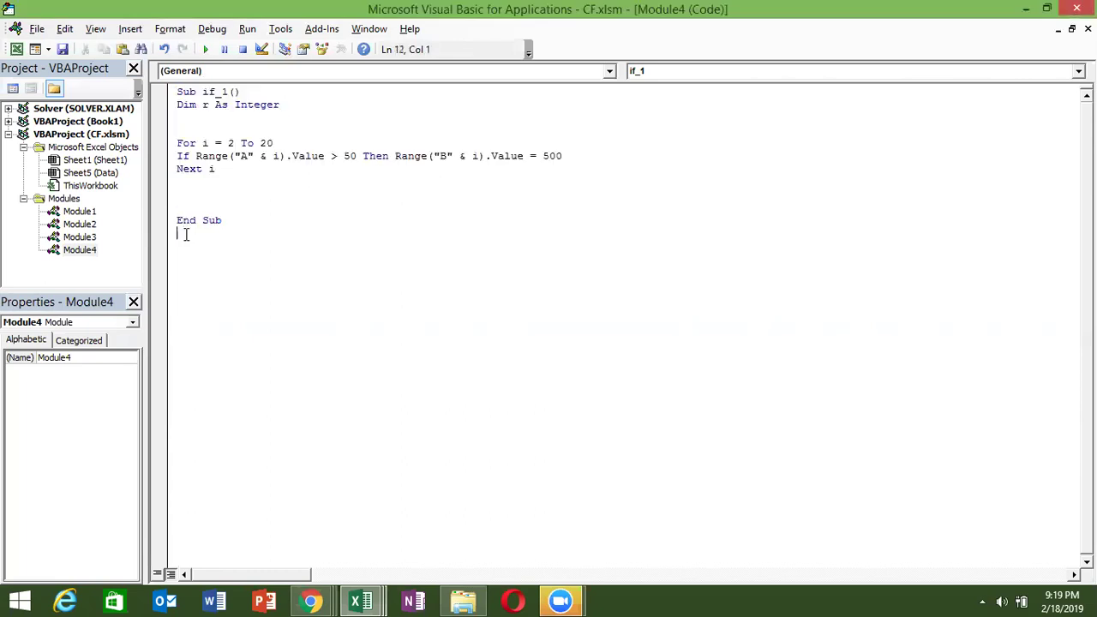
pyautogui.write('Sub if_1() Dim r As Integer   For i = 2 To 20 If Range("A" & i).Value > 50 Then Range("B" & i).Value = 500 Next i    End Sub')
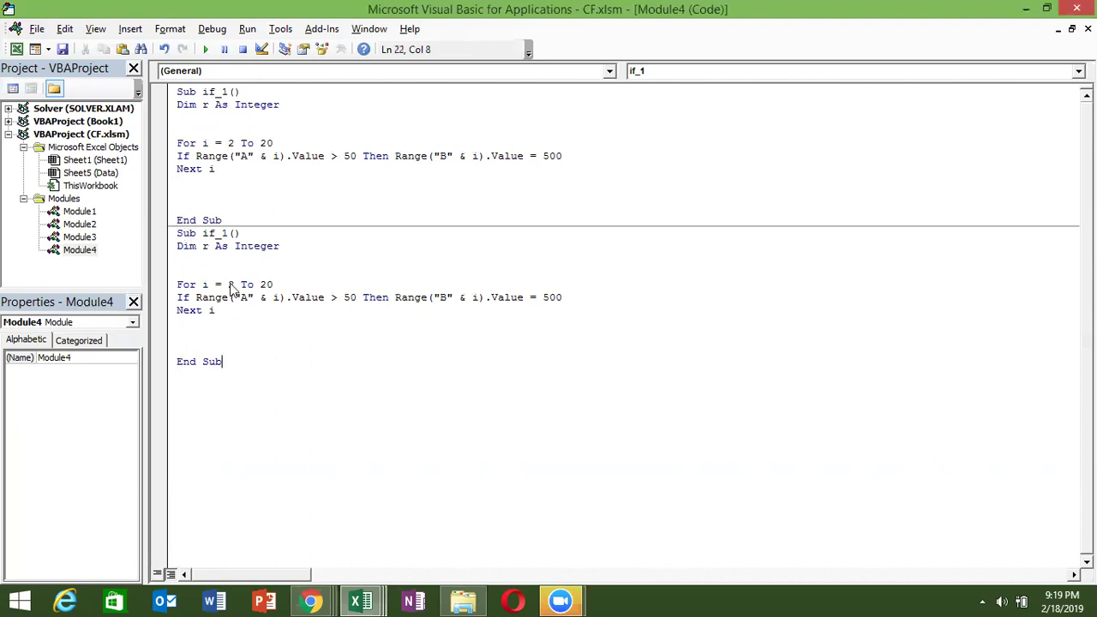
# Step: Check cell A2 (87) in the Excel workbook, then return to the Module4 code
pyautogui.hotkey('alt', 'Tab')
pyautogui.hotkey('alt', 'Tab')
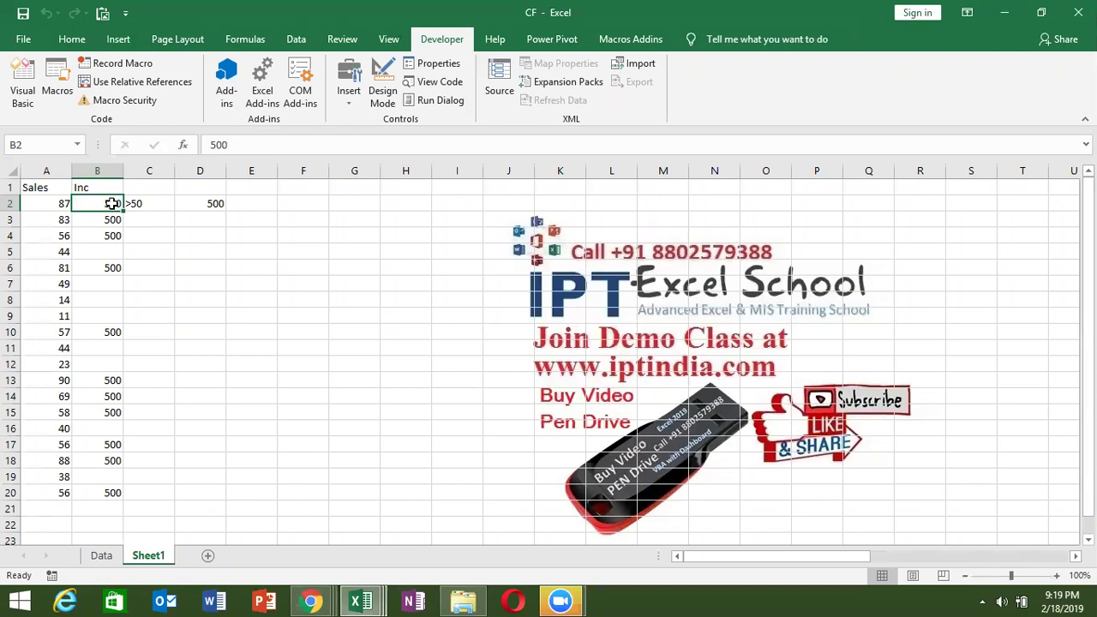
pyautogui.click(63, 206)
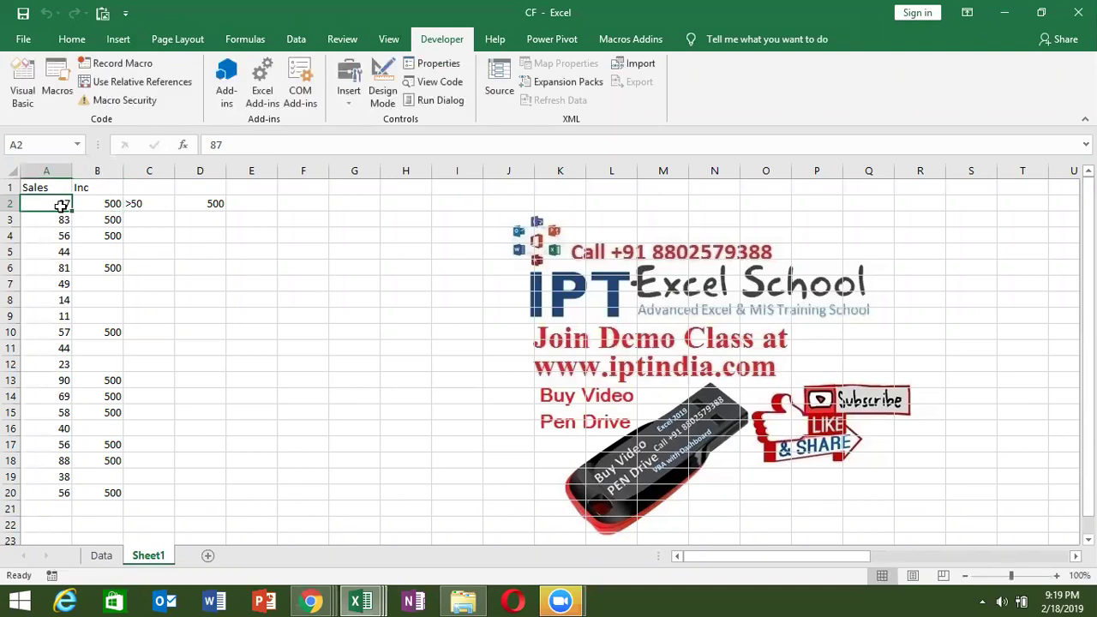
pyautogui.hotkey('alt', 'F11')
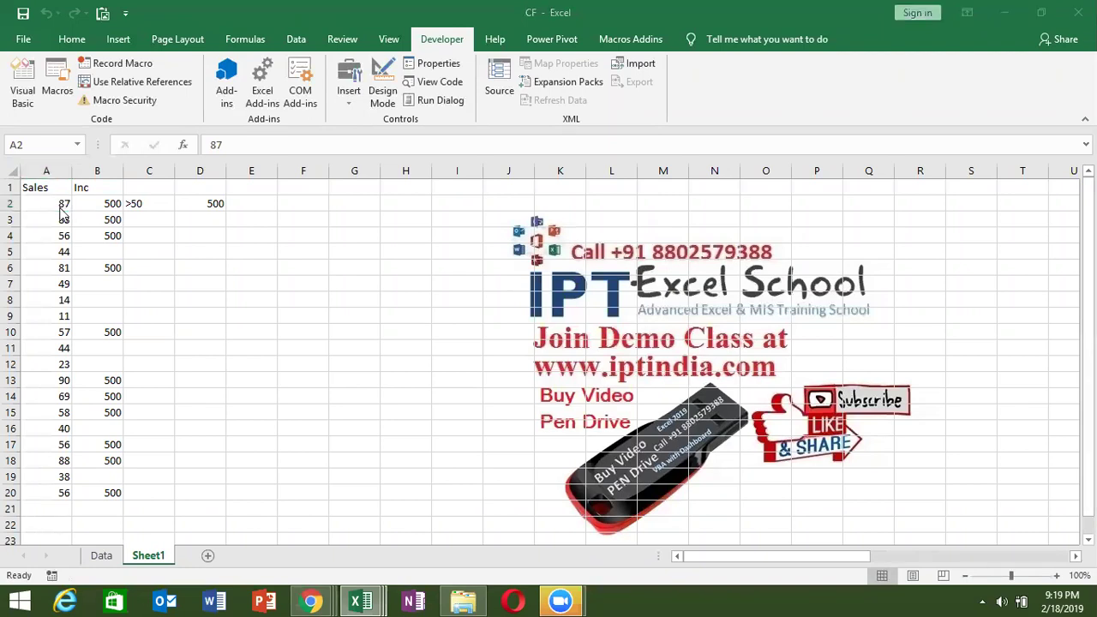
pyautogui.hotkey('alt', 'Tab')
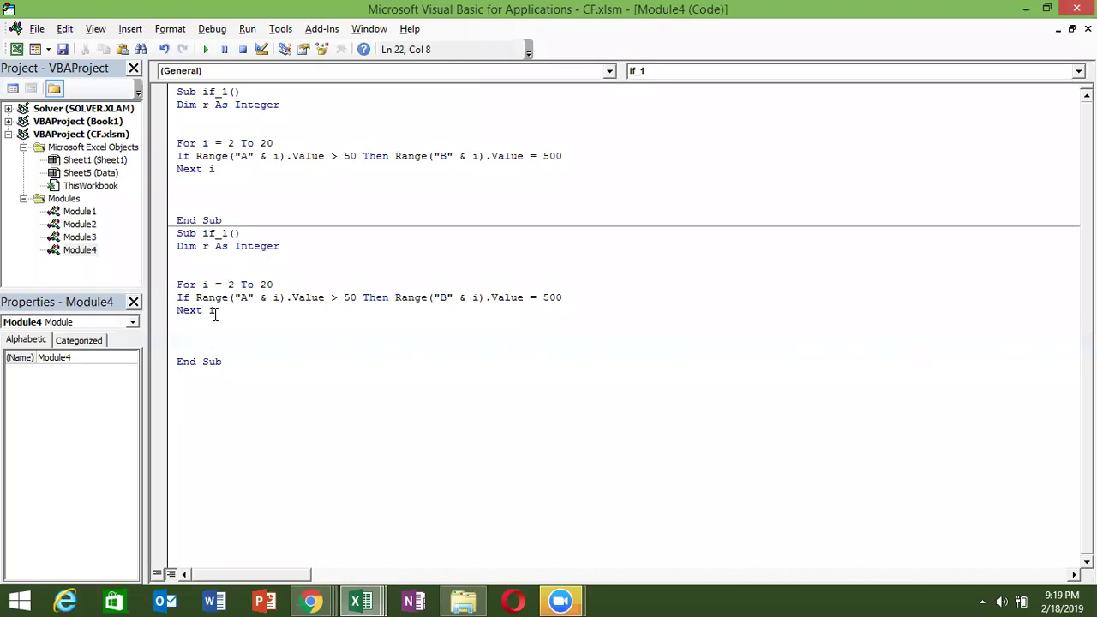
# Step: Break the copied If line so its Then statement sits on its own line
pyautogui.click(563, 300)
pyautogui.click(395, 298)
pyautogui.press('Return')
pyautogui.press('Down')
pyautogui.press('Return')
pyautogui.press('Return')
pyautogui.press('Up')
pyautogui.press('Up')
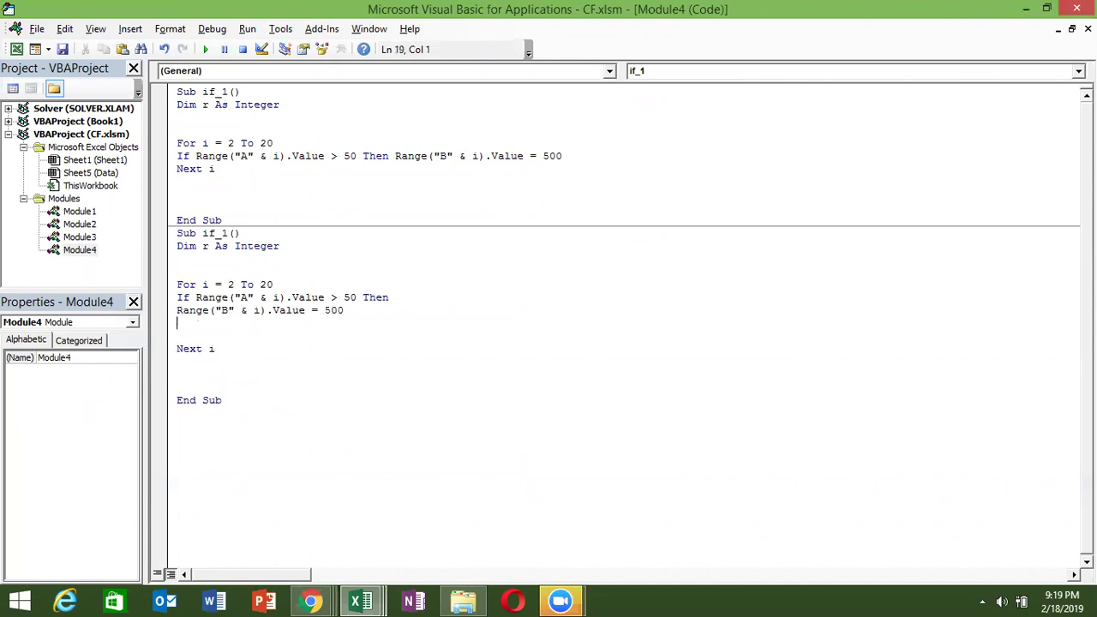
# Step: Add a Range("B" & i).Interior.Color = vbRed line below the Value statement
pyautogui.moveTo(176, 310); pyautogui.dragTo(265, 310)
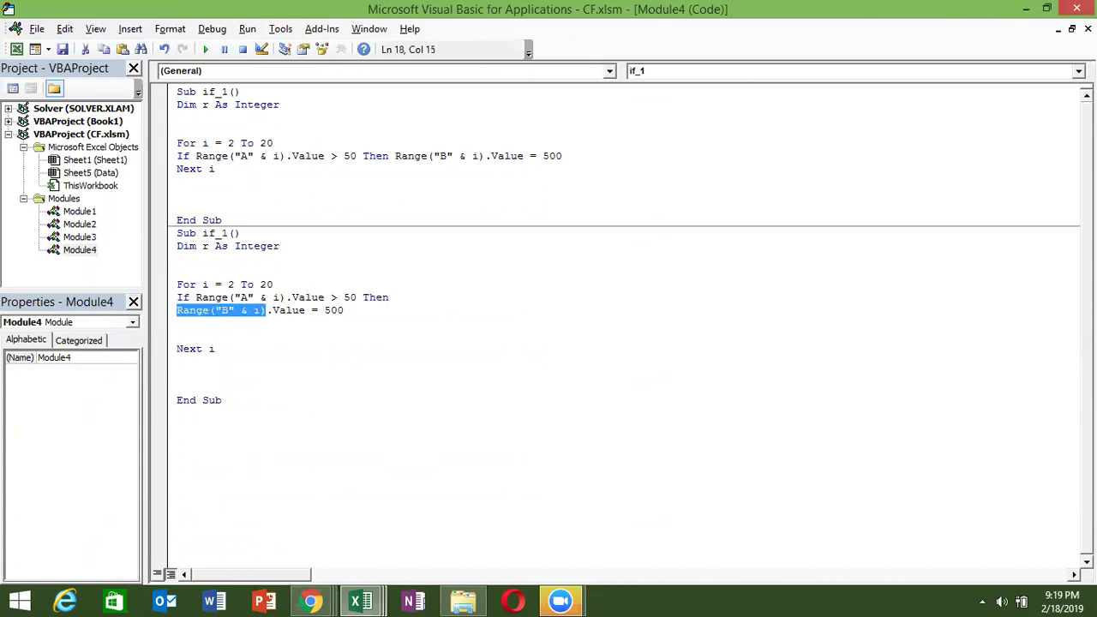
pyautogui.hotkey('ctrl', 'c')
pyautogui.click(178, 323)
pyautogui.hotkey('ctrl', 'v')
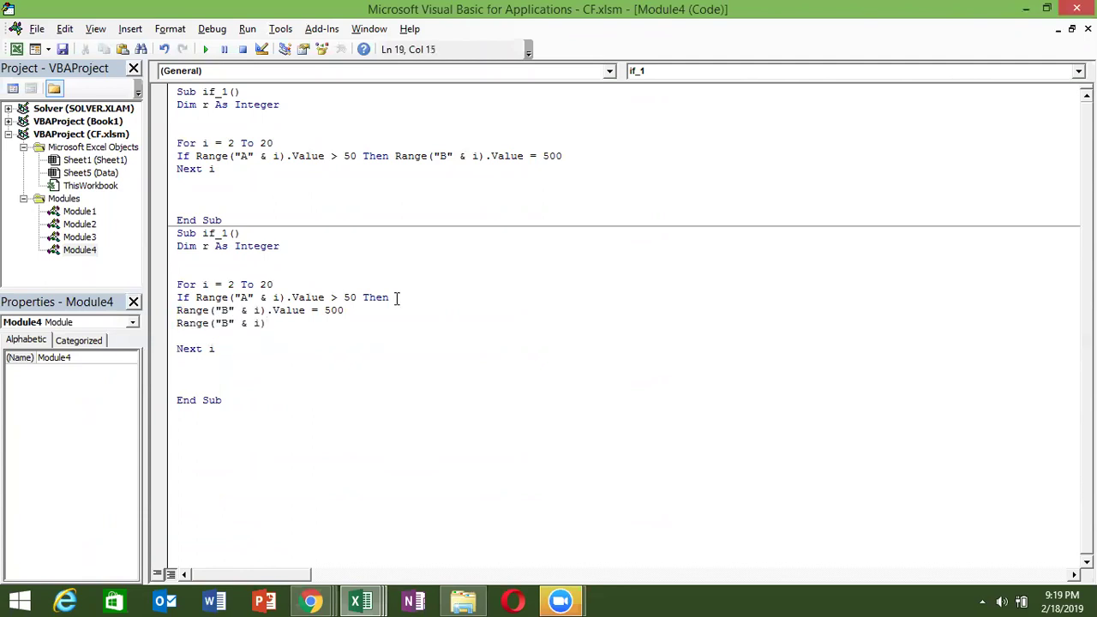
pyautogui.write('.in')
pyautogui.press('Down')
pyautogui.press('Down')
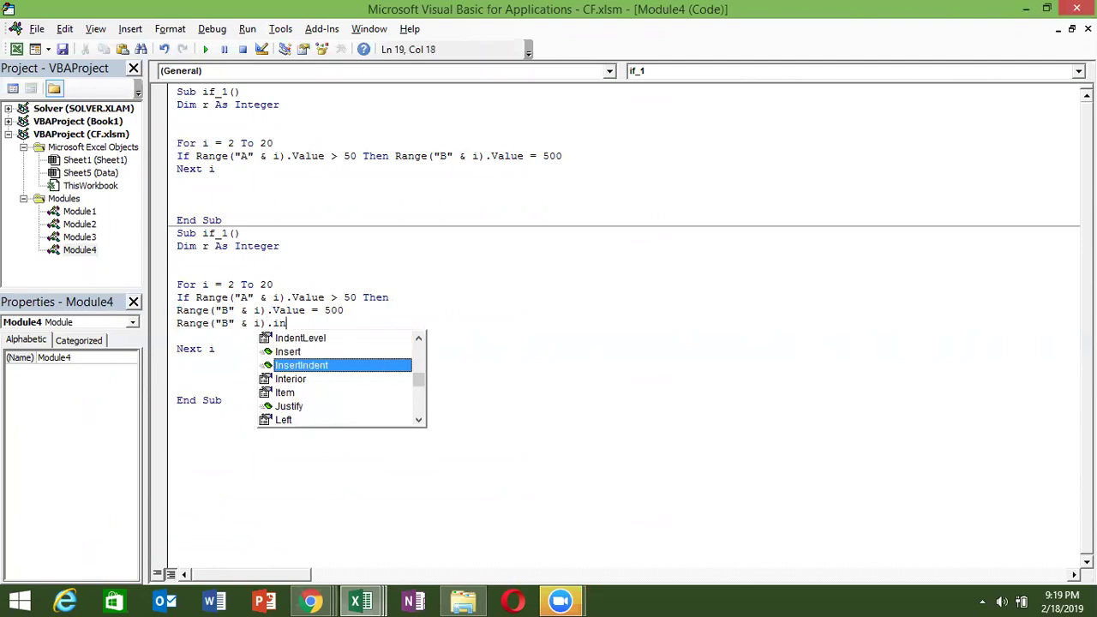
pyautogui.press('Down')
pyautogui.press('Tab')
pyautogui.write('.co')
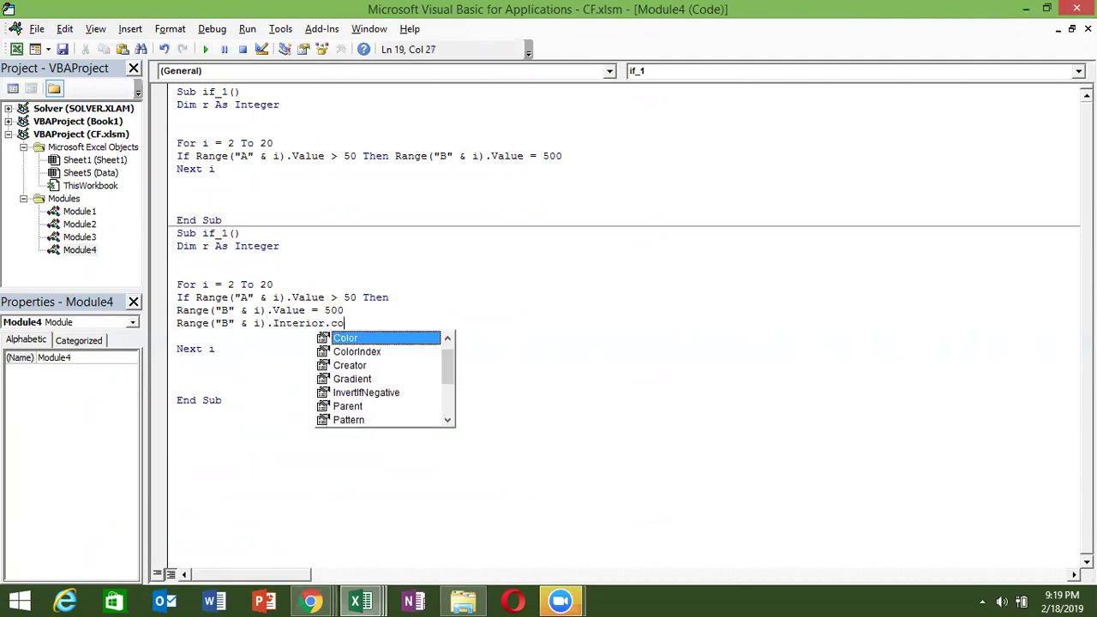
pyautogui.press('Tab')
pyautogui.write('=vbred')
pyautogui.press('Return')
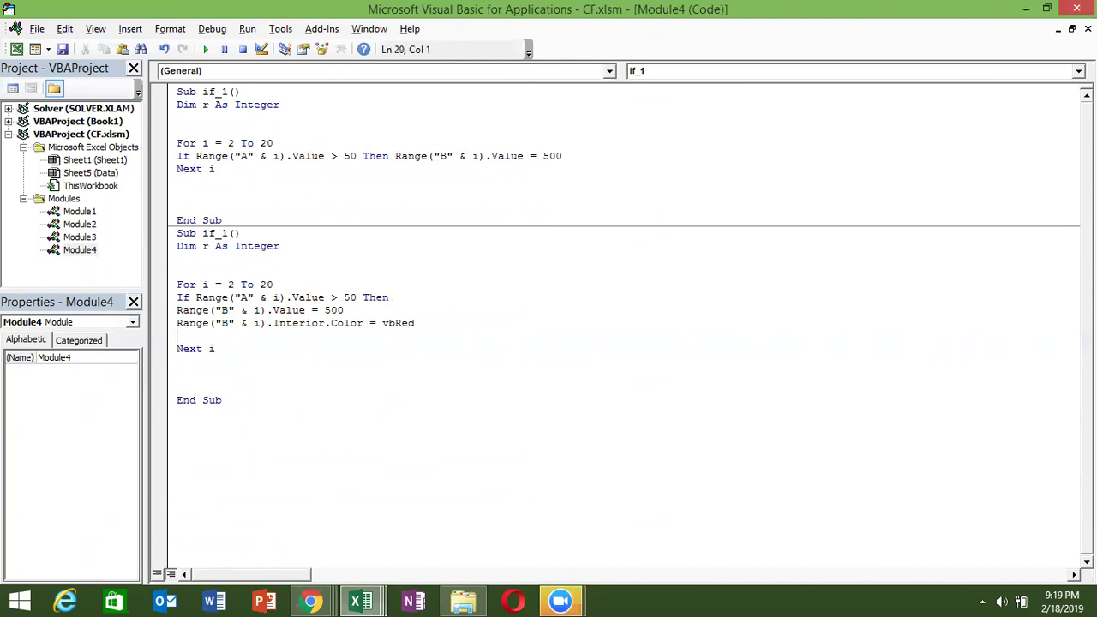
pyautogui.press('Delete')
pyautogui.click(293, 363)
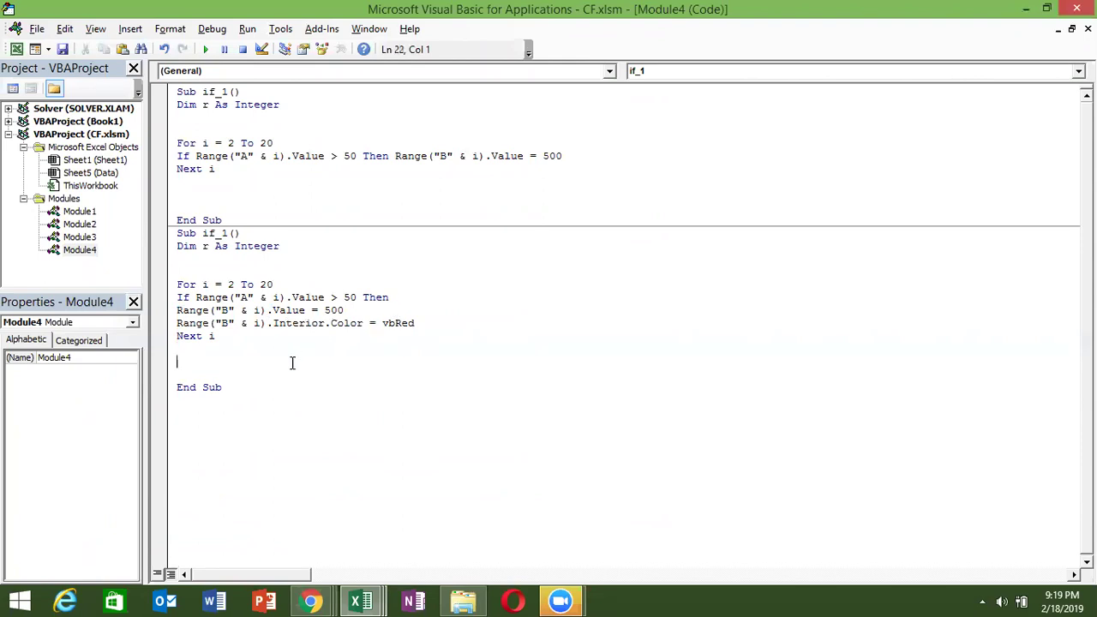
# Step: After the ambiguous name error, rename the copy to if_2 and run it
pyautogui.click(206, 51)
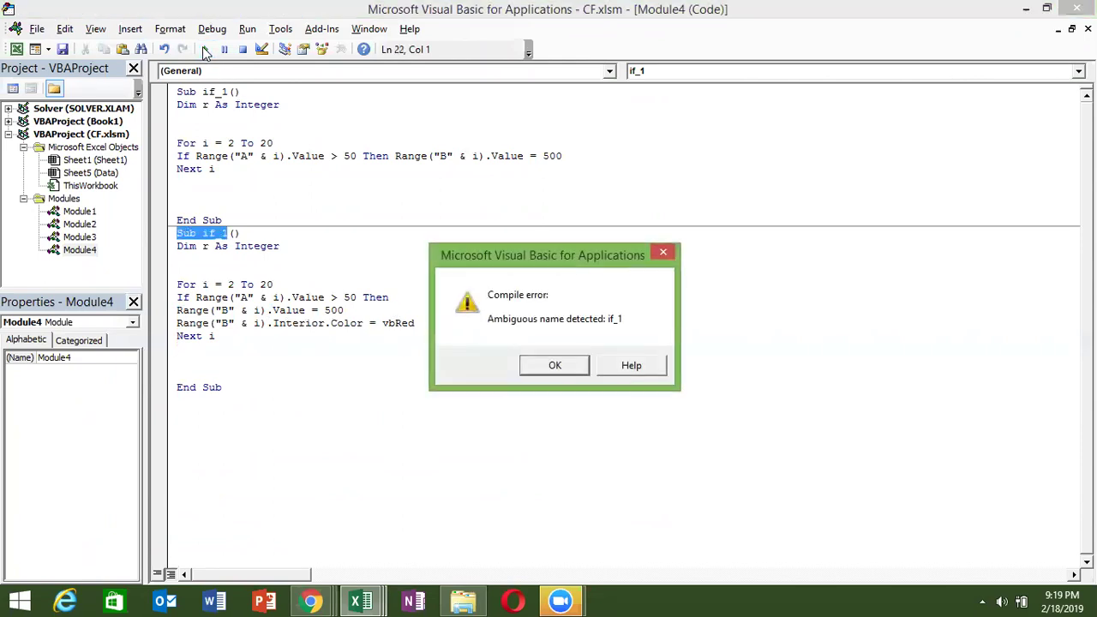
pyautogui.press('Return')
pyautogui.click(227, 233)
pyautogui.press('BackSpace')
pyautogui.write('2')
pyautogui.click(216, 286)
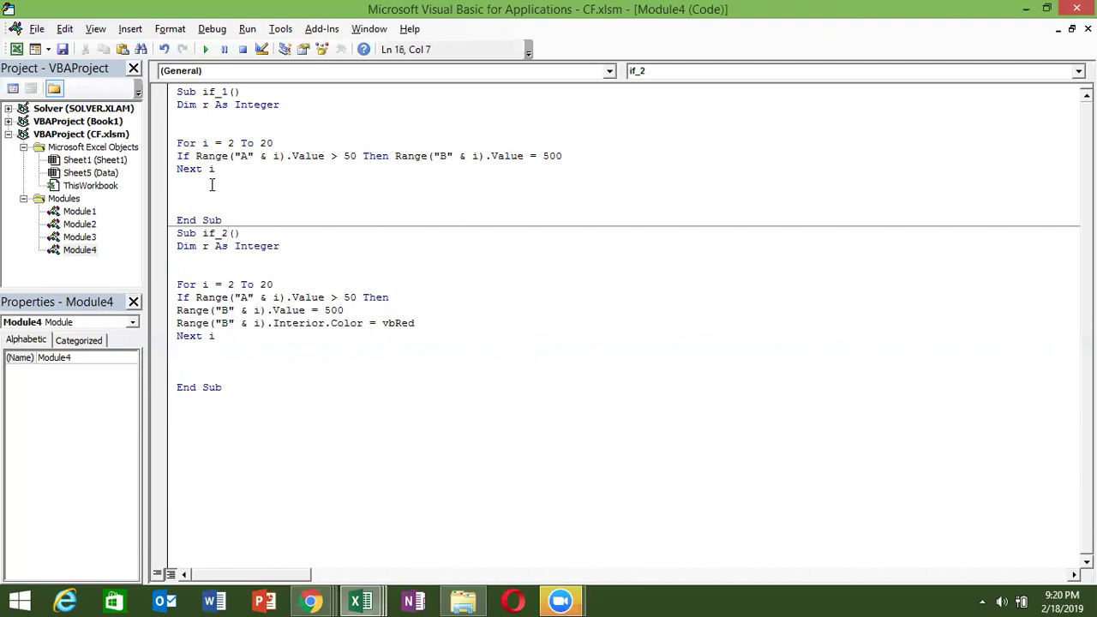
pyautogui.click(205, 50)
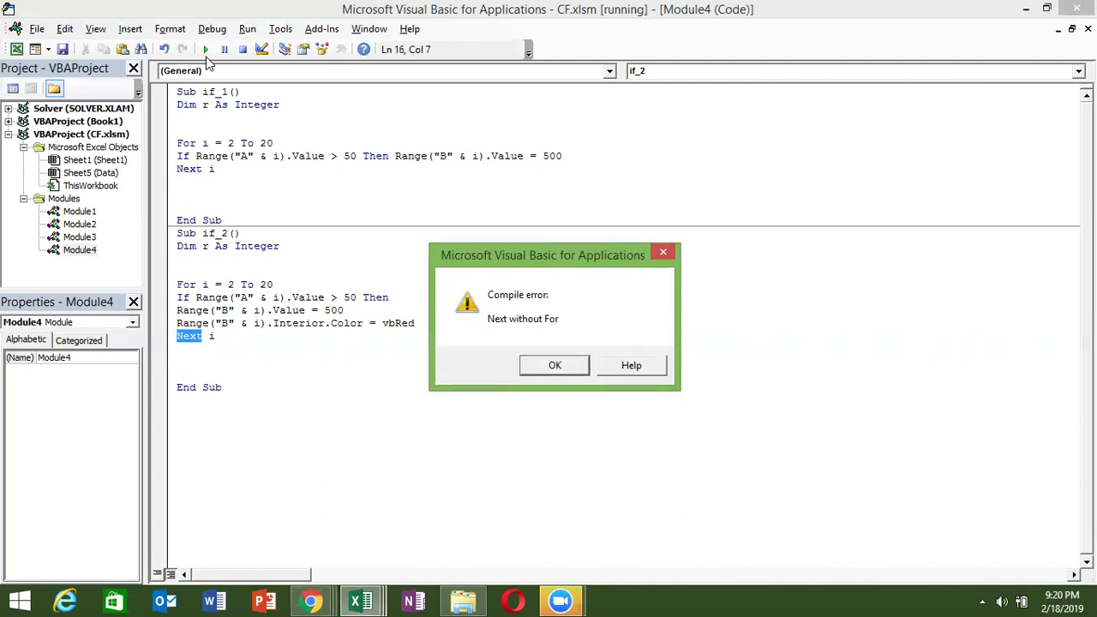
# Step: Dismiss the Next without For error and add End If after the red fill line
pyautogui.click(552, 365)
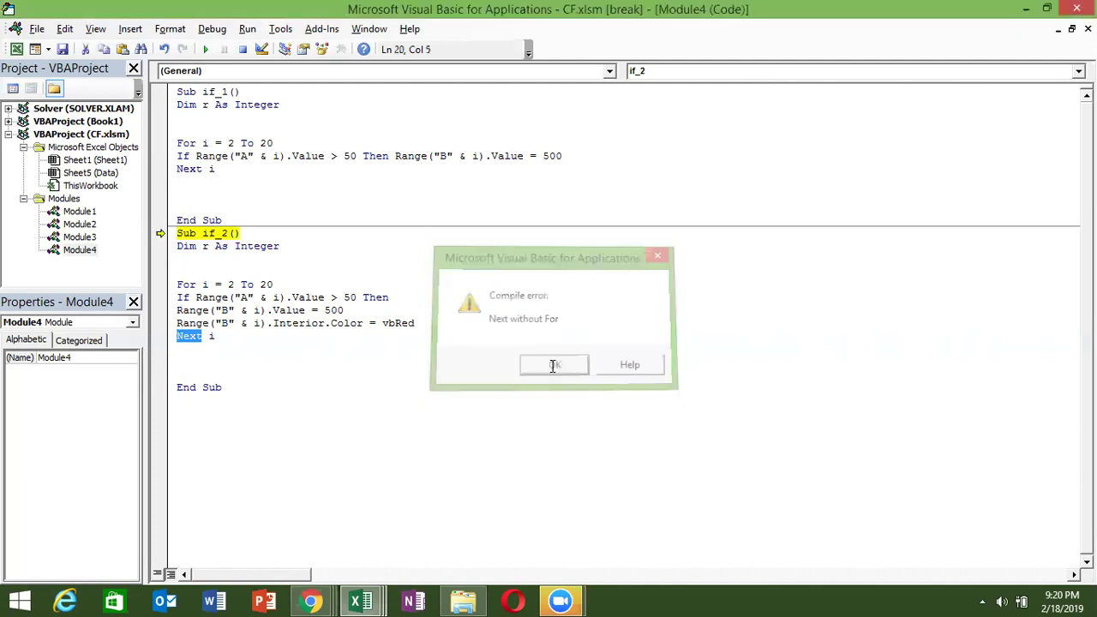
pyautogui.click(178, 337)
pyautogui.press('Return')
pyautogui.press('Up')
pyautogui.press('Up')
pyautogui.press('Up')
pyautogui.press('Return')
pyautogui.press('Down')
pyautogui.hotkey('shift', 'Down')
pyautogui.hotkey('shift', 'Down')
pyautogui.click(177, 349)
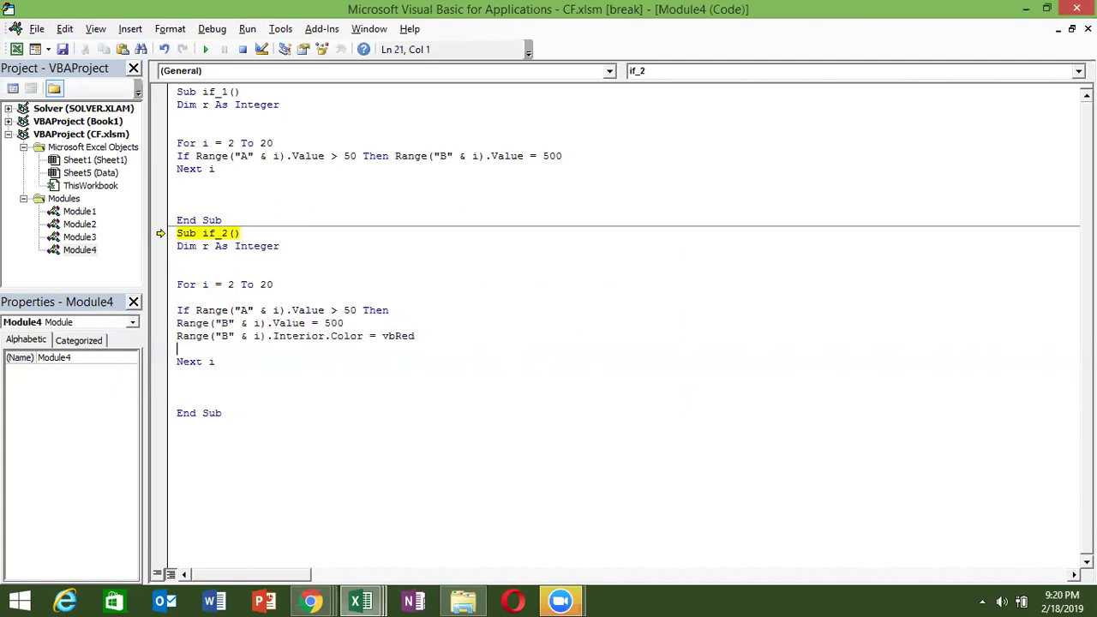
pyautogui.write('end if')
pyautogui.press('Return')
pyautogui.press('Return')
# Step: Walk through the if_2 block: the If line, Value = 500 and the red fill line
pyautogui.click(177, 323)
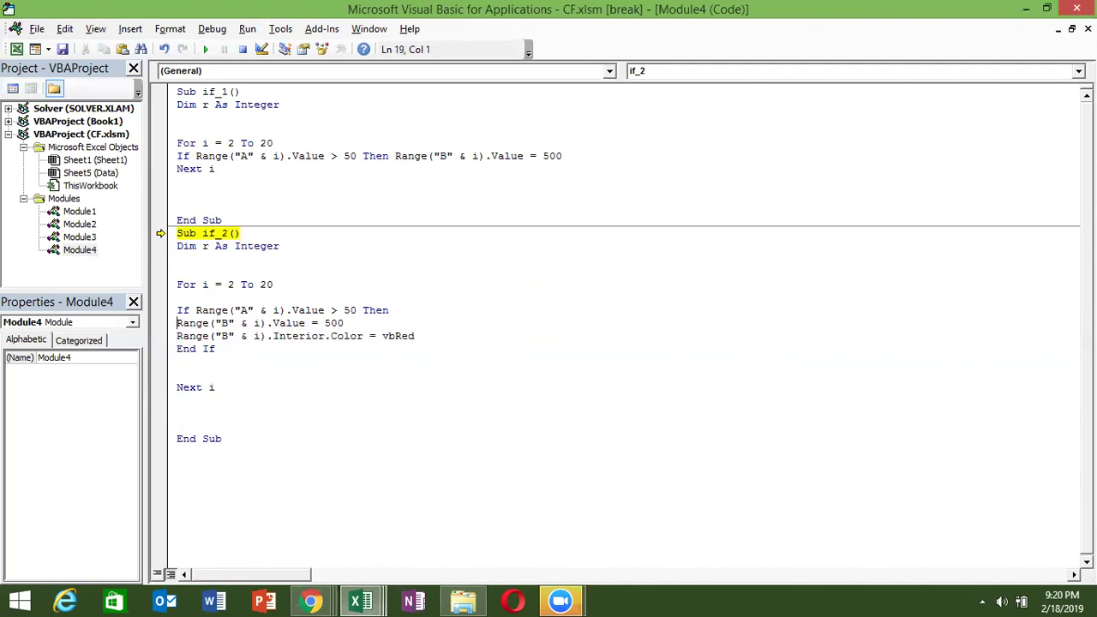
pyautogui.hotkey('shift', 'Down')
pyautogui.press('Down')
pyautogui.hotkey('shift', 'Down')
pyautogui.press('Down')
pyautogui.hotkey('shift', 'Down')
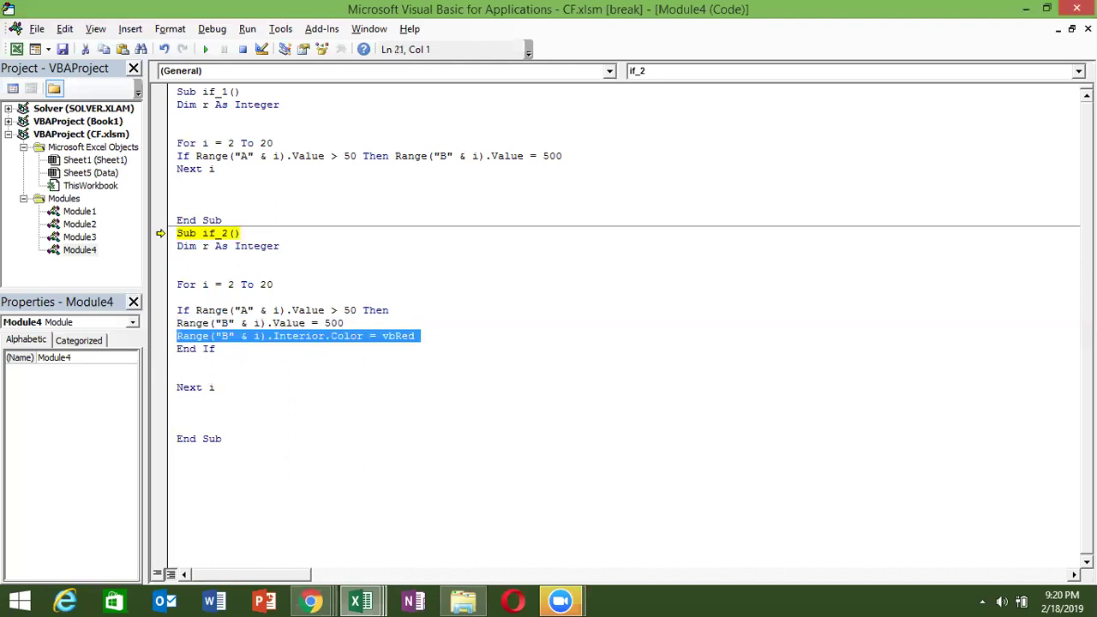
pyautogui.click(179, 350)
# Step: Compare with if_1's single-line If, highlighting the action after Then
pyautogui.hotkey('shift', 'Down')
pyautogui.press('Up')
pyautogui.press('Up')
pyautogui.press('Up')
pyautogui.press('Up')
pyautogui.press('Up')
pyautogui.press('Up')
pyautogui.press('Up')
pyautogui.press('Up')
pyautogui.press('Up')
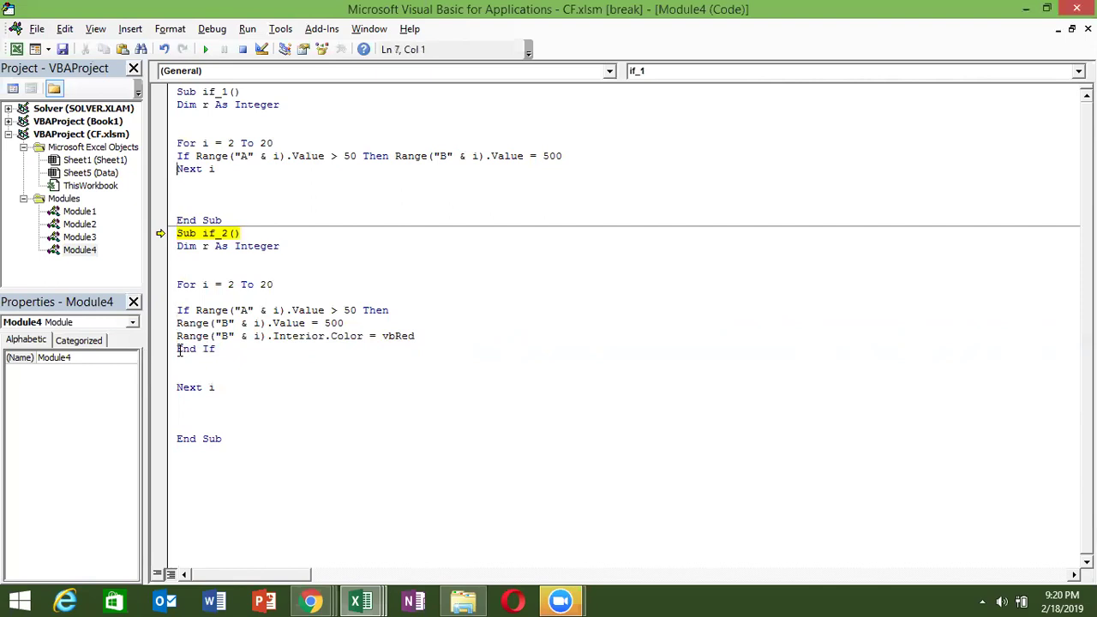
pyautogui.hotkey('shift', 'Up')
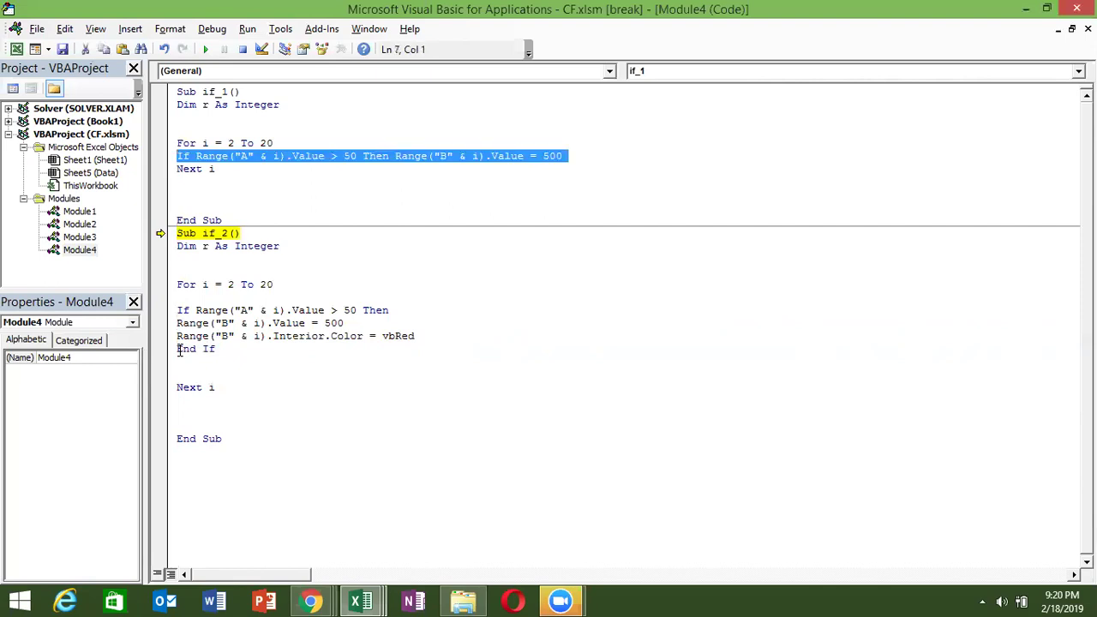
pyautogui.press('Down')
pyautogui.press('End')
pyautogui.write('11')
pyautogui.press('BackSpace')
pyautogui.press('BackSpace')
pyautogui.press('Up')
pyautogui.press('Right')
pyautogui.press('Right')
pyautogui.press('Right')
pyautogui.press('Right')
pyautogui.press('Right')
pyautogui.press('Right')
pyautogui.press('Right')
pyautogui.press('Right')
pyautogui.press('Right')
pyautogui.press('Right')
pyautogui.press('Right')
pyautogui.hotkey('shift', 'Right')
pyautogui.hotkey('shift', 'Right')
pyautogui.hotkey('shift', 'Right')
pyautogui.hotkey('shift', 'Right')
pyautogui.hotkey('shift', 'Right')
pyautogui.hotkey('shift', 'Right')
pyautogui.hotkey('shift', 'Right')
pyautogui.hotkey('shift', 'Right')
pyautogui.hotkey('shift', 'Right')
pyautogui.hotkey('shift', 'Right')
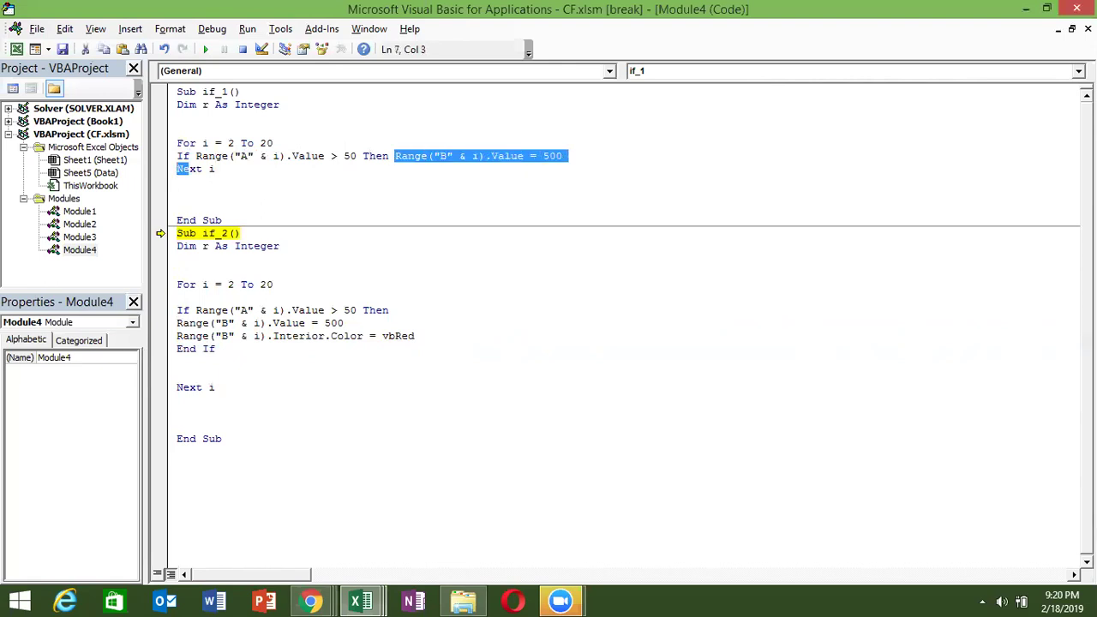
# Step: Highlight if_2's Value = 500, red fill and End If lines, then run it and view the workbook
pyautogui.press('Down')
pyautogui.press('Down')
pyautogui.press('Down')
pyautogui.press('Down')
pyautogui.press('Down')
pyautogui.press('Home')
pyautogui.hotkey('shift', 'Down')
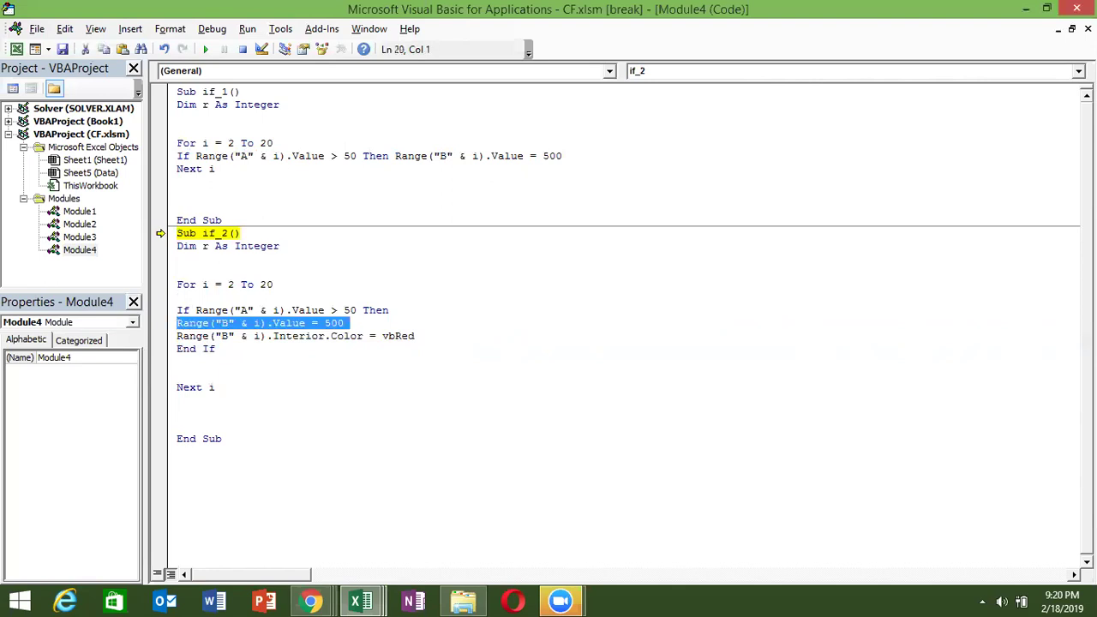
pyautogui.press('Home')
pyautogui.hotkey('shift', 'Down')
pyautogui.press('Home')
pyautogui.hotkey('shift', 'Down')
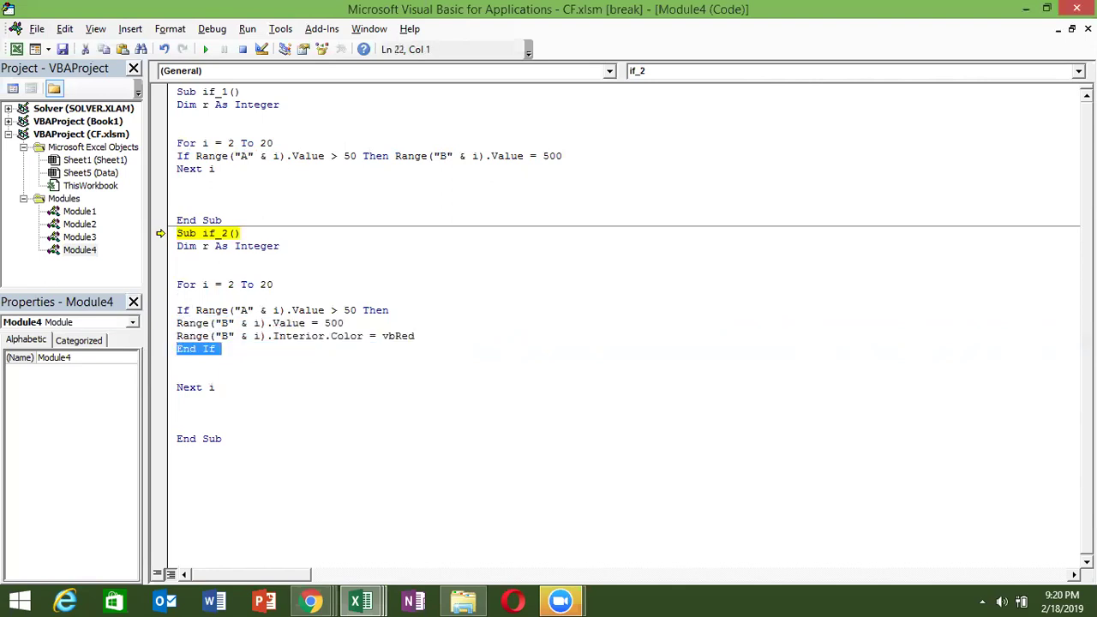
pyautogui.click(206, 49)
pyautogui.hotkey('alt', 'Tab')
pyautogui.hotkey('alt', 'Tab')
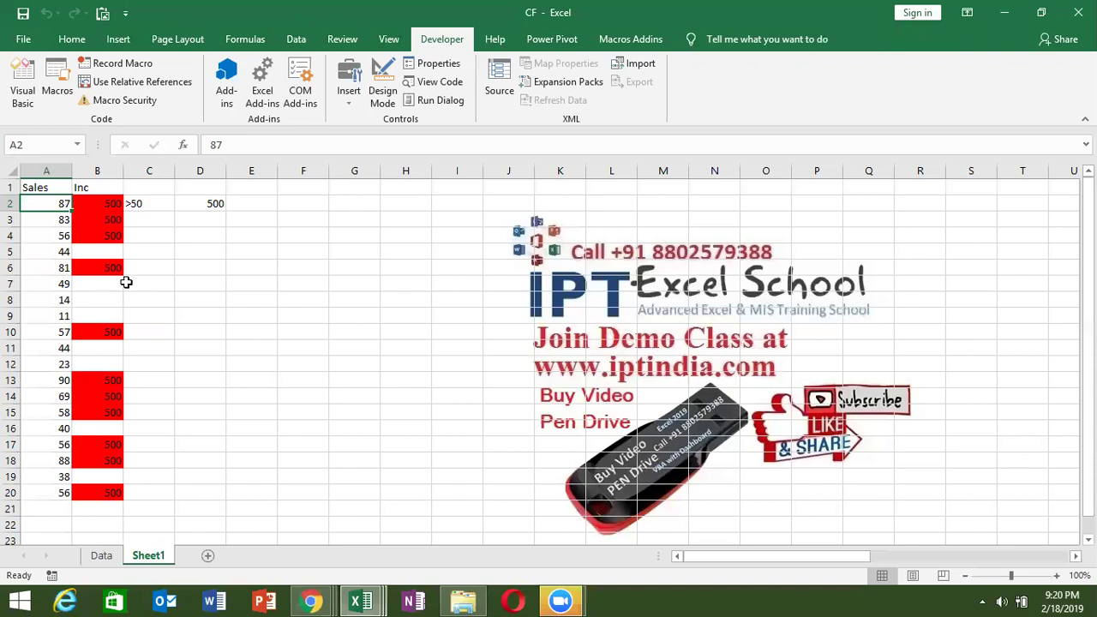
# Step: Enter 50 in cell E2 of Sheet1, then switch back to the Module4 code
pyautogui.click(200, 205)
pyautogui.click(237, 204)
pyautogui.write('50')
pyautogui.press('Return')
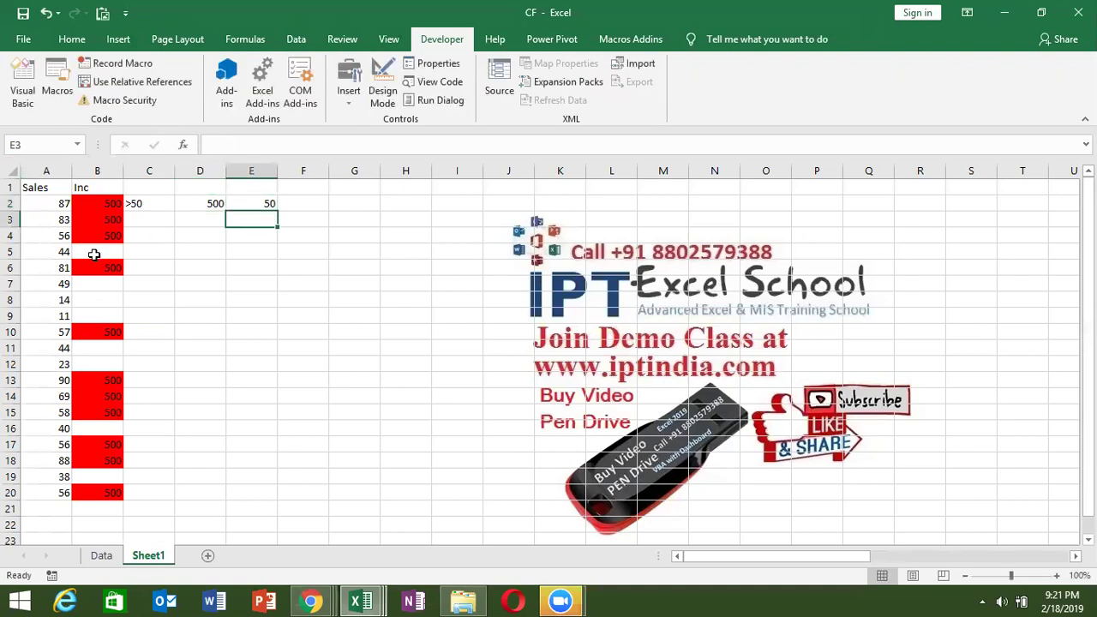
pyautogui.click(256, 203)
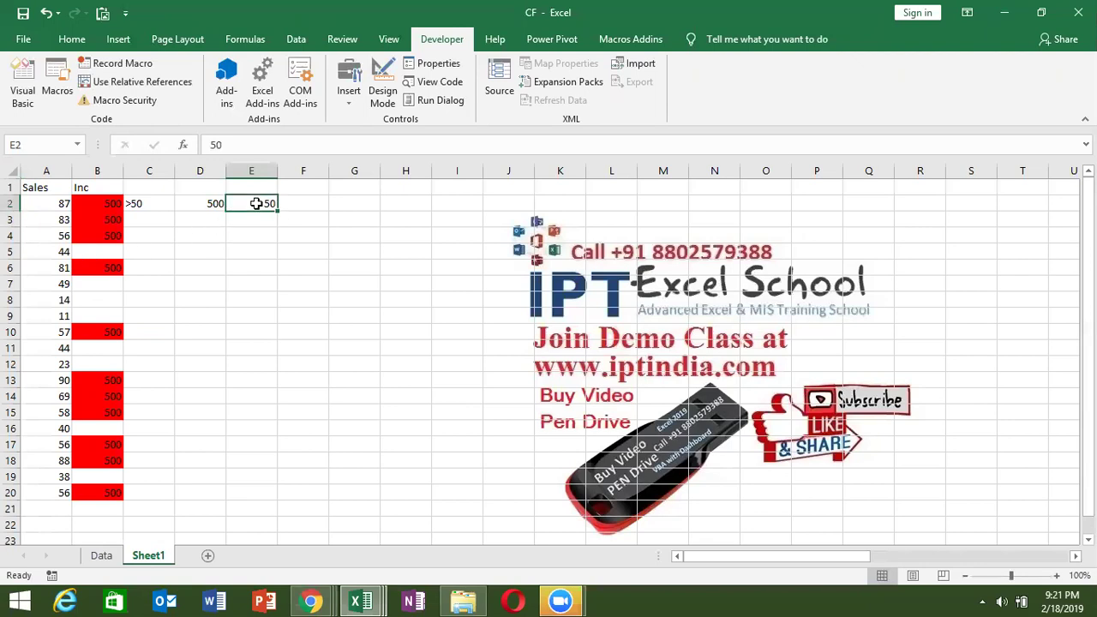
pyautogui.hotkey('alt', 'Tab')
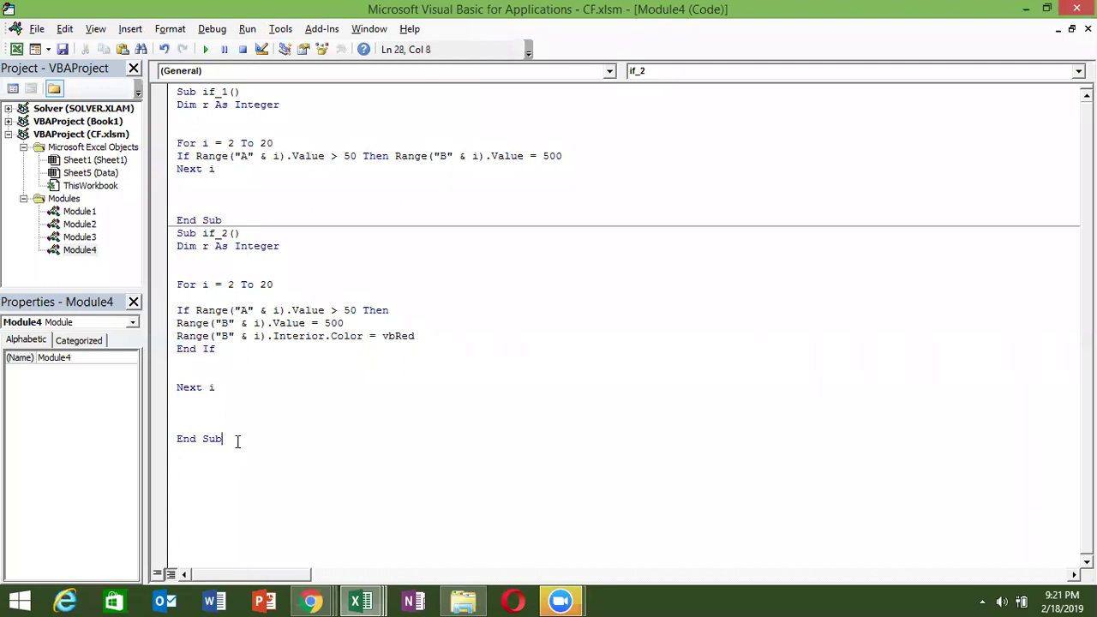
# Step: Paste a copy of if_2 below End Sub and delete its red fill line
pyautogui.moveTo(236, 440); pyautogui.dragTo(171, 234)
pyautogui.hotkey('ctrl', 'c')
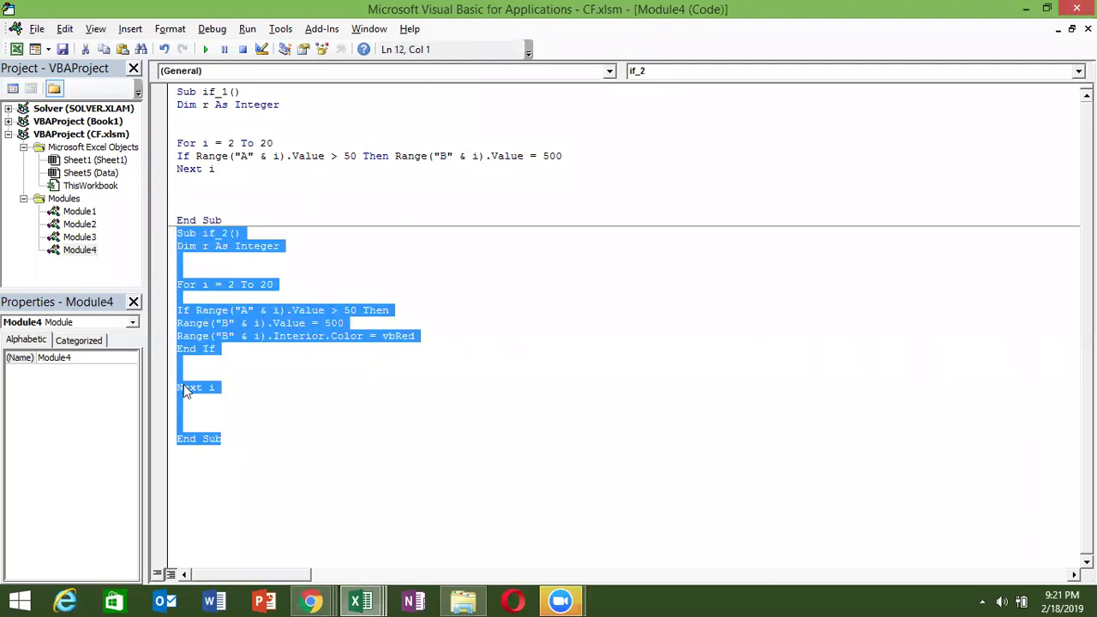
pyautogui.click(202, 456)
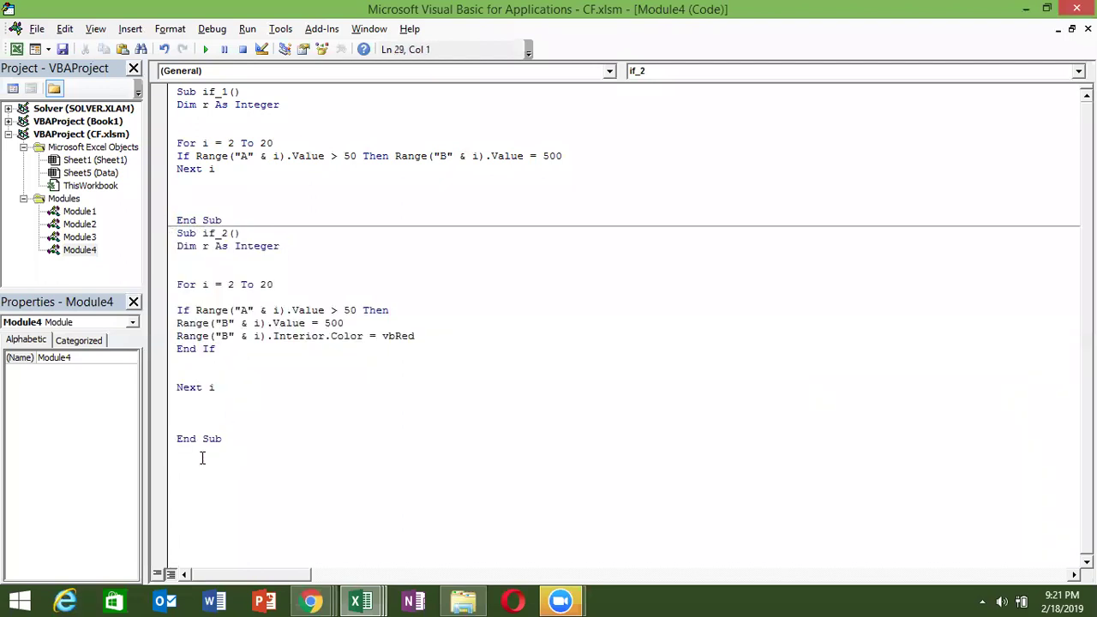
pyautogui.hotkey('ctrl', 'v')
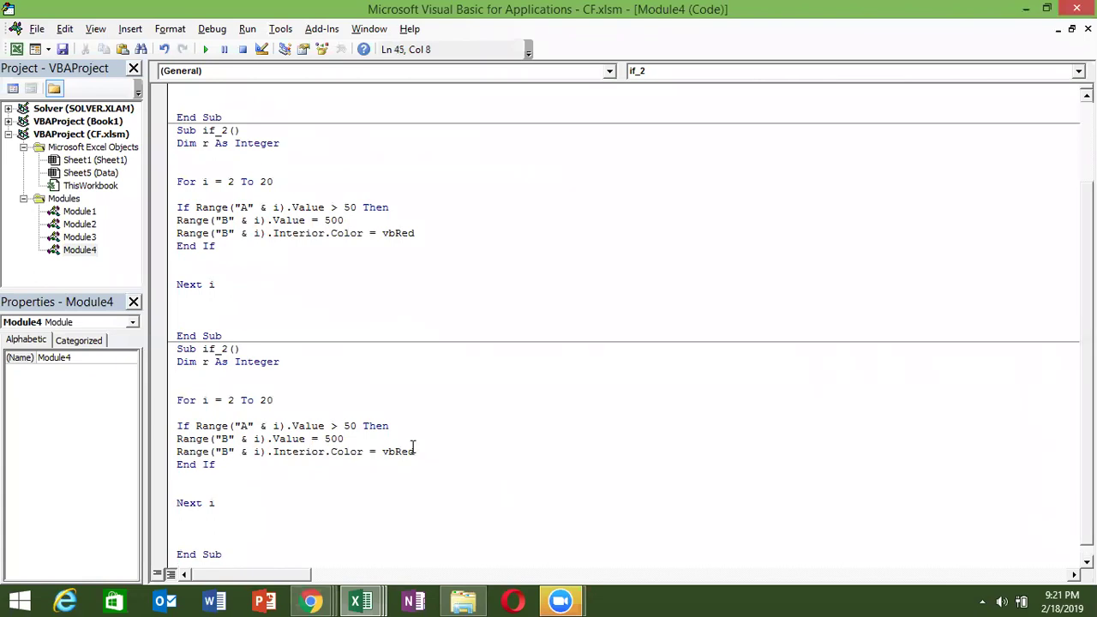
pyautogui.moveTo(414, 451); pyautogui.dragTo(177, 450)
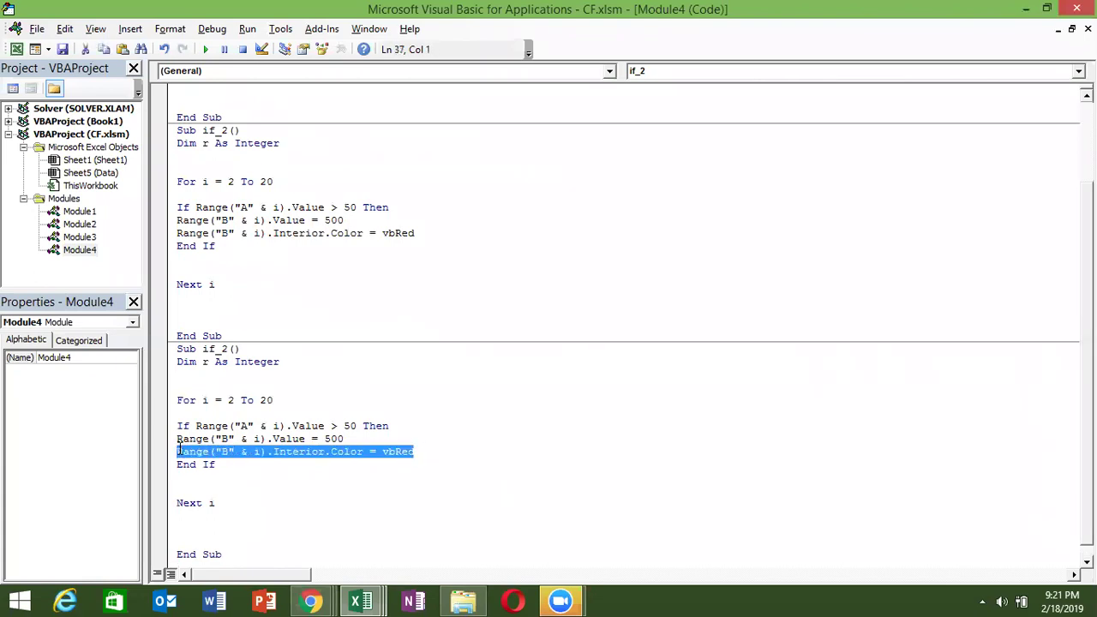
pyautogui.press('Delete')
pyautogui.press('Return')
pyautogui.press('Up')
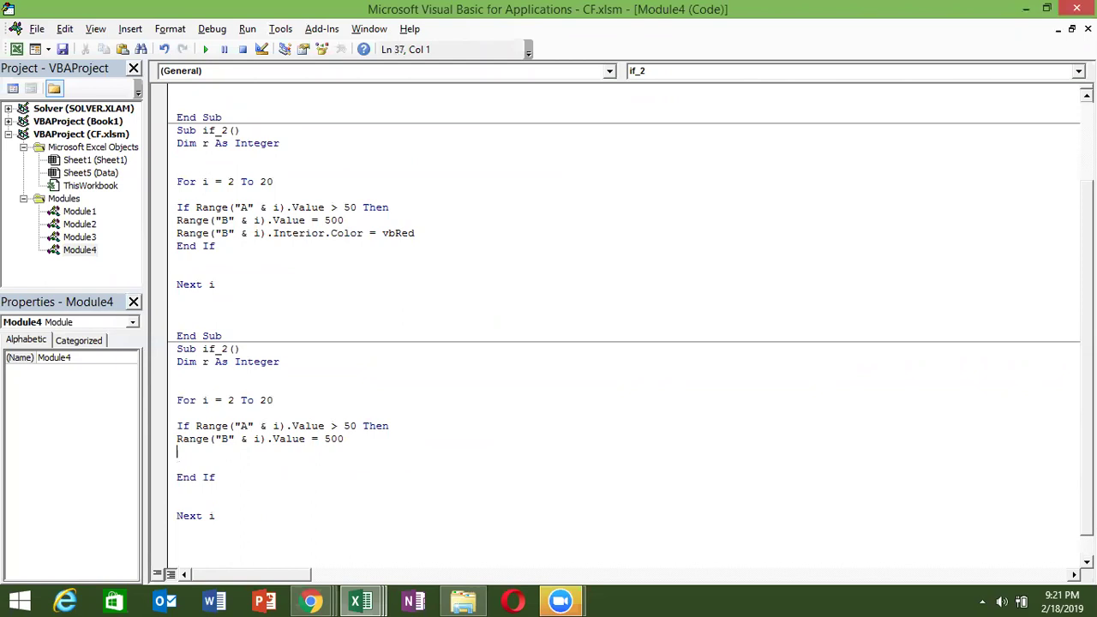
# Step: Add an Else branch that writes 50 to column B
pyautogui.write('esle')
pyautogui.press('Return')
pyautogui.press('BackSpace')
pyautogui.press('BackSpace')
pyautogui.press('BackSpace')
pyautogui.press('BackSpace')
pyautogui.write('lse')
pyautogui.press('Return')
pyautogui.press('Up')
pyautogui.hotkey('shift', 'Up')
pyautogui.hotkey('ctrl', 'c')
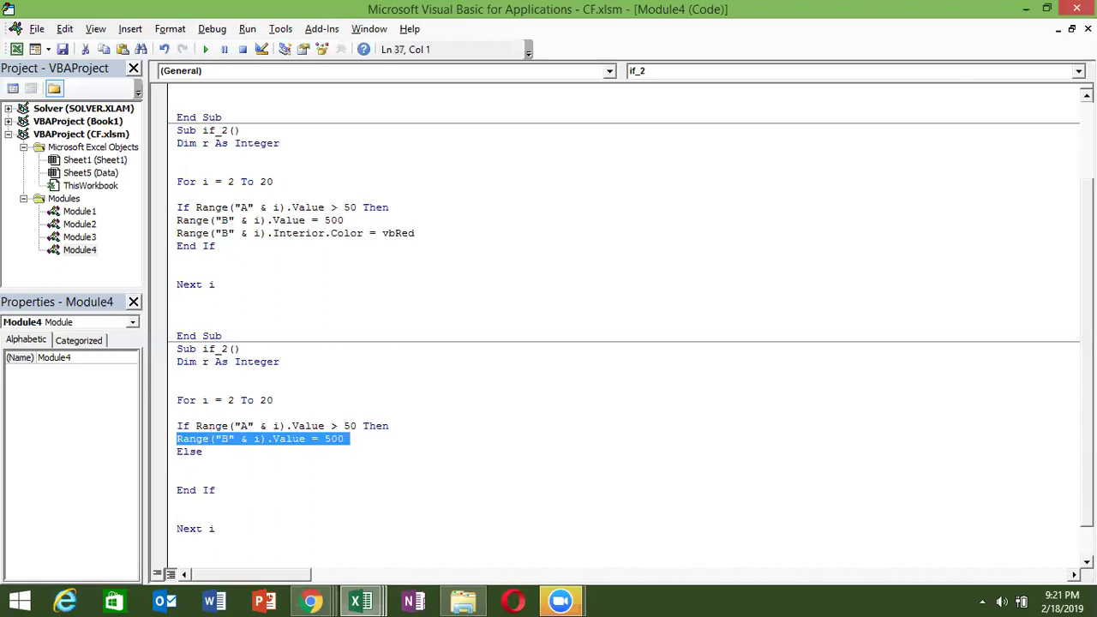
pyautogui.press('Down')
pyautogui.hotkey('ctrl', 'v')
pyautogui.click(352, 463)
pyautogui.press('BackSpace')
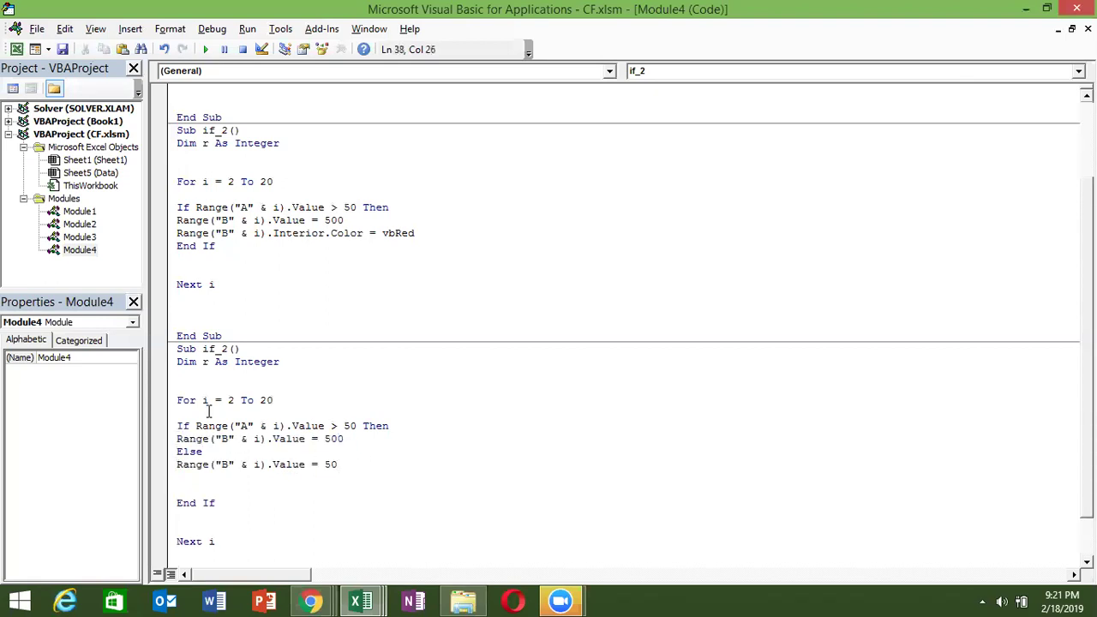
# Step: Tidy the blank lines around Else and End If in the copied procedure
pyautogui.moveTo(195, 426)
pyautogui.mouseDown()
pyautogui.moveTo(178, 425)
pyautogui.moveTo(349, 425)
pyautogui.moveTo(179, 443)
pyautogui.moveTo(345, 466)
pyautogui.mouseUp()
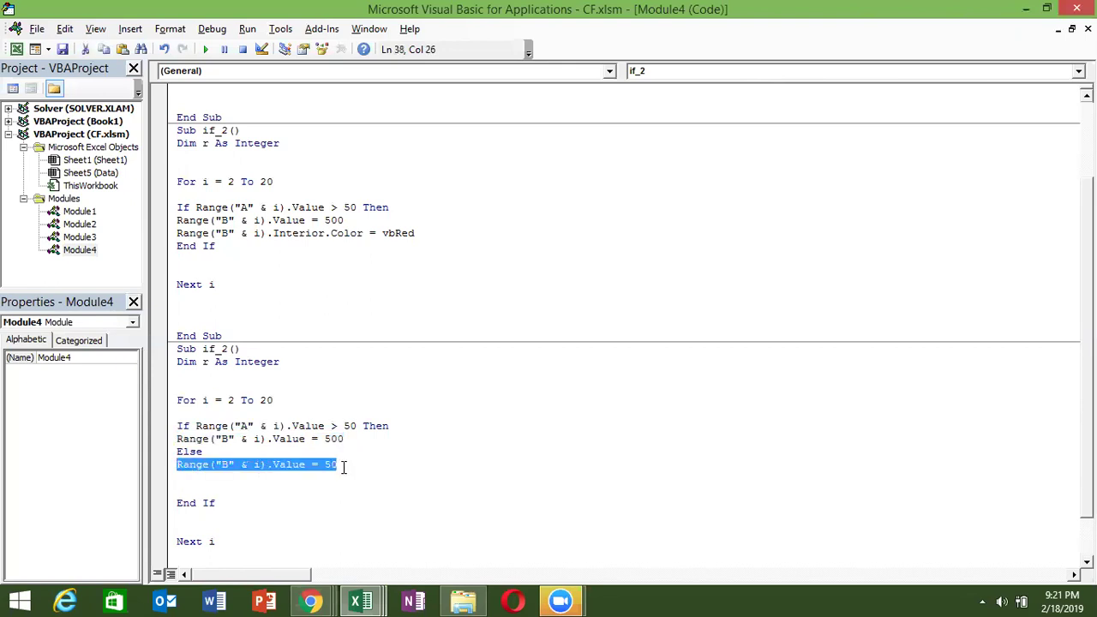
pyautogui.click(187, 480)
pyautogui.press('Delete')
pyautogui.press('Delete')
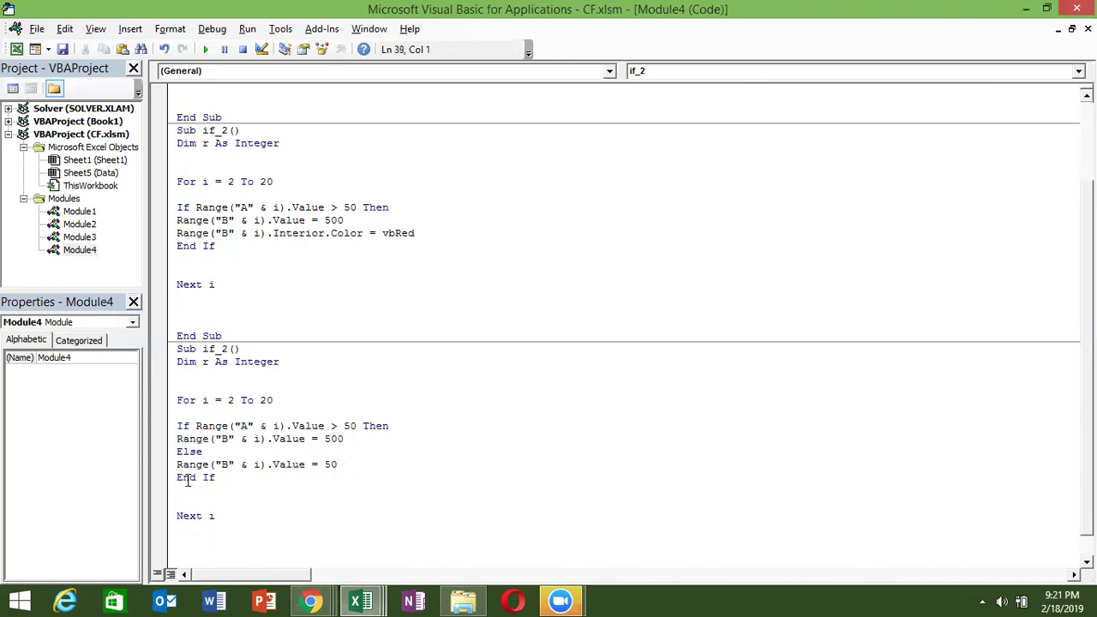
pyautogui.press('Up')
pyautogui.press('Up')
pyautogui.press('Return')
pyautogui.press('Return')
pyautogui.press('Return')
pyautogui.press('Up')
pyautogui.press('Up')
pyautogui.press('Up')
pyautogui.hotkey('shift', 'Down')
pyautogui.hotkey('shift', 'Down')
pyautogui.hotkey('shift', 'Down')
pyautogui.click(178, 489)
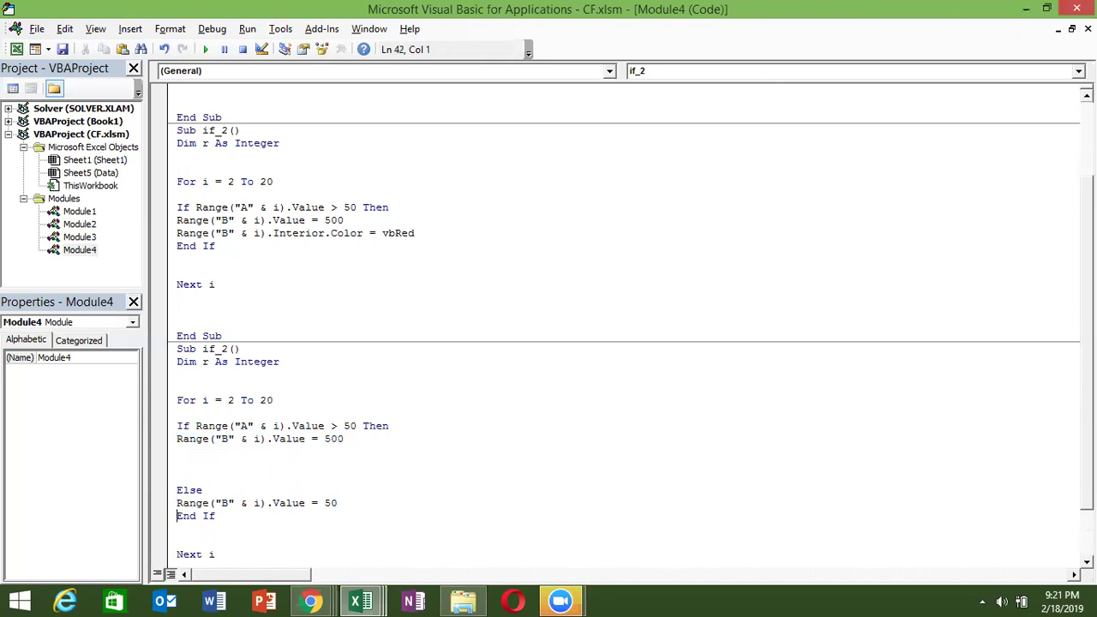
pyautogui.press('Return')
pyautogui.press('Up')
pyautogui.press('Up')
pyautogui.press('Up')
pyautogui.press('Up')
pyautogui.hotkey('shift', 'Up')
pyautogui.hotkey('shift', 'Up')
pyautogui.press('Delete')
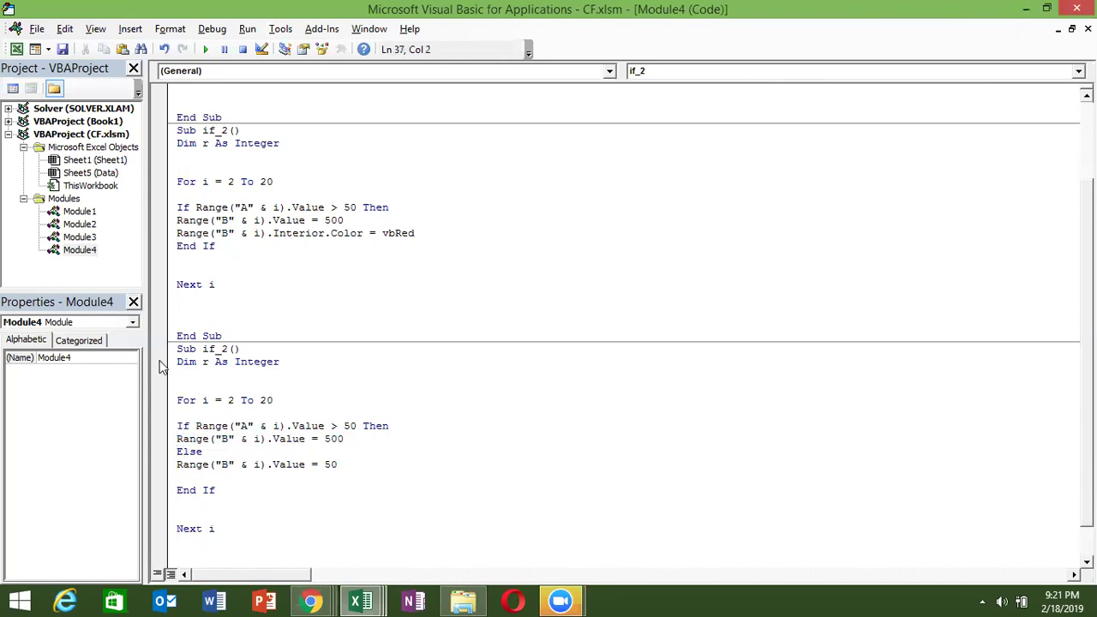
# Step: After the ambiguous name error on running, rename the copy to if_3
pyautogui.click(206, 51)
pyautogui.press('Return')
pyautogui.click(227, 348)
pyautogui.press('BackSpace')
pyautogui.write('3')
pyautogui.click(226, 410)
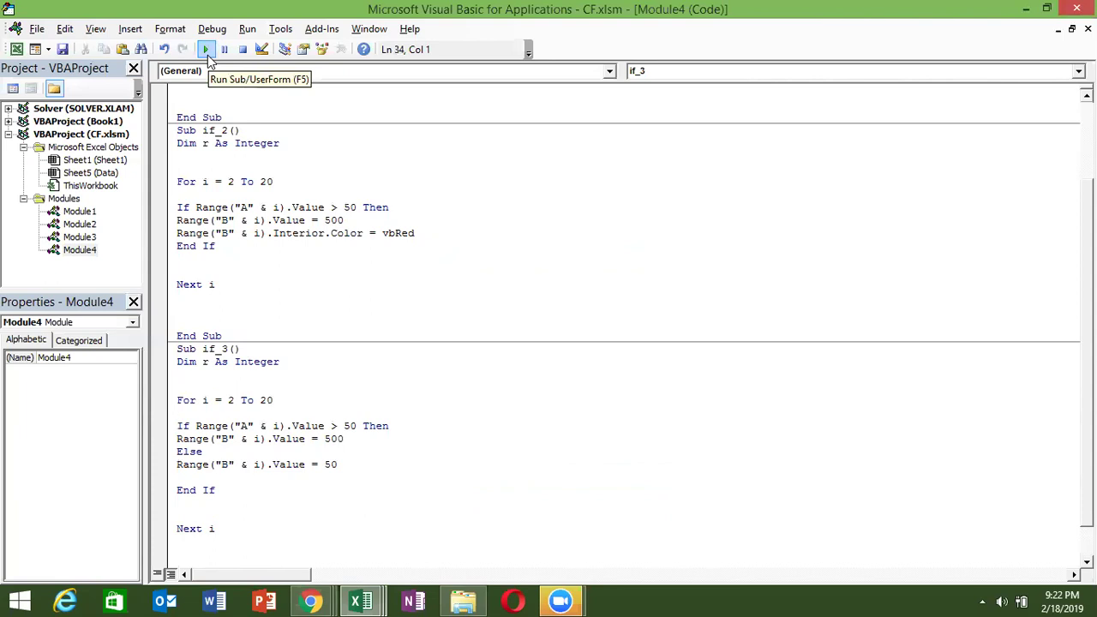
# Step: Run if_3, check cells B9–B11 show 50 beside sales of 50 or less, and return to the code
pyautogui.press('Down')
pyautogui.press('Down')
pyautogui.press('Down')
pyautogui.press('Down')
pyautogui.click(186, 347)
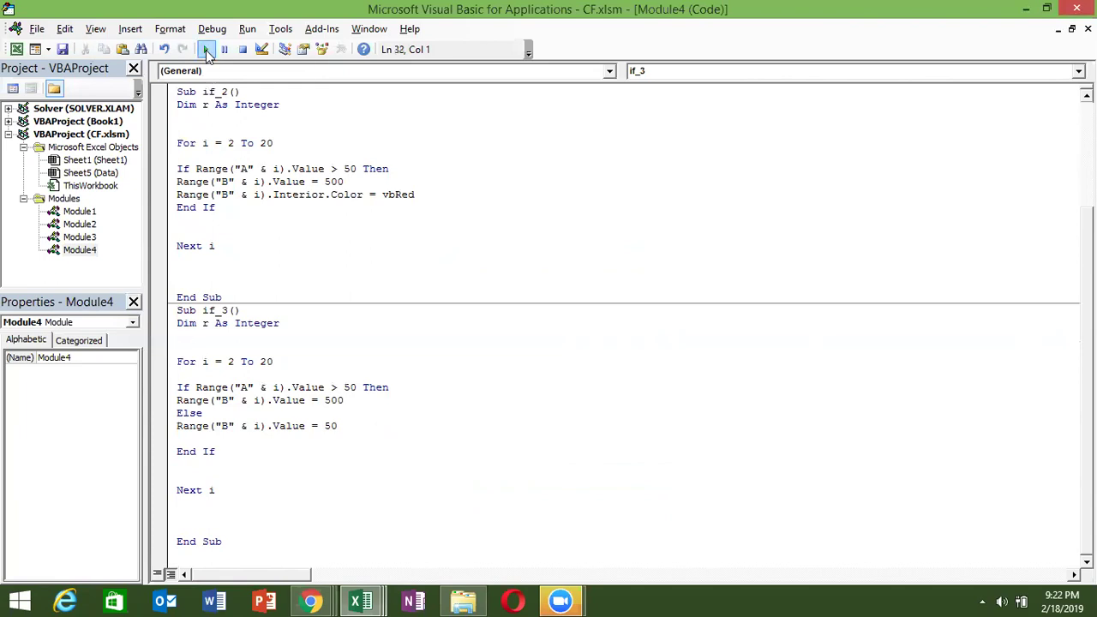
pyautogui.hotkey('alt', 'Tab')
pyautogui.hotkey('alt', 'Tab')
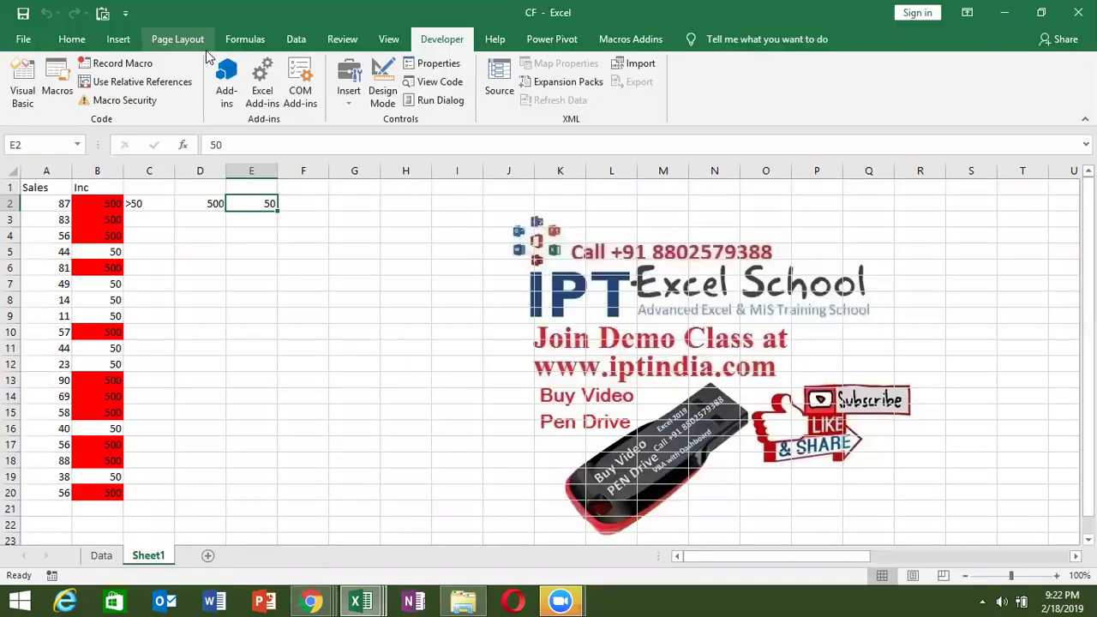
pyautogui.click(108, 283)
pyautogui.click(102, 315)
pyautogui.click(103, 334)
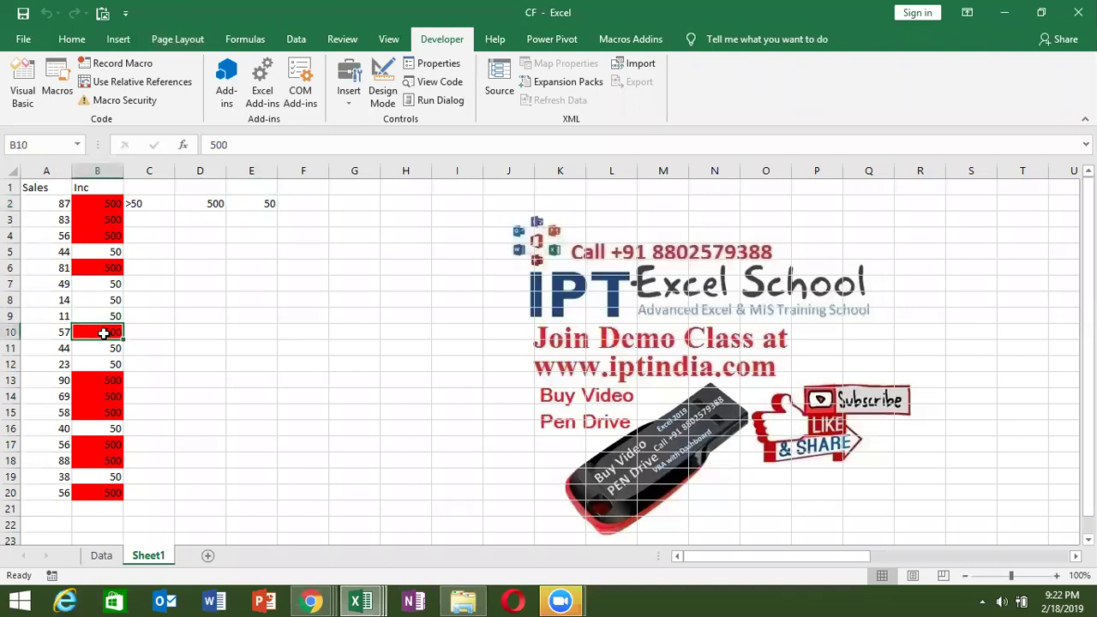
pyautogui.doubleClick(108, 346)
pyautogui.press('Escape')
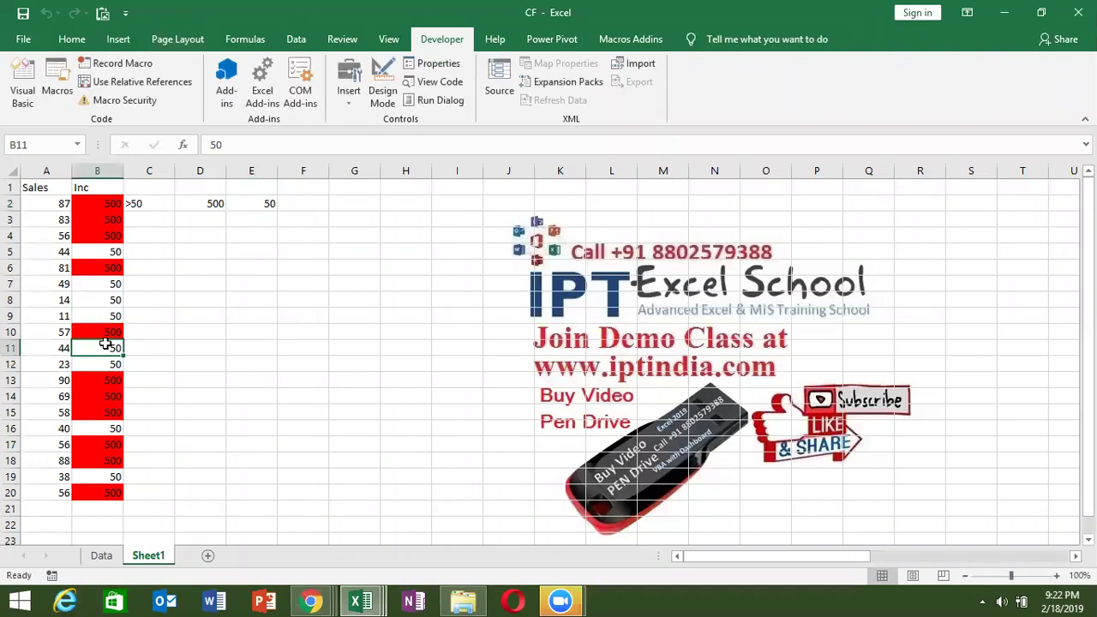
pyautogui.hotkey('alt', 'Tab')
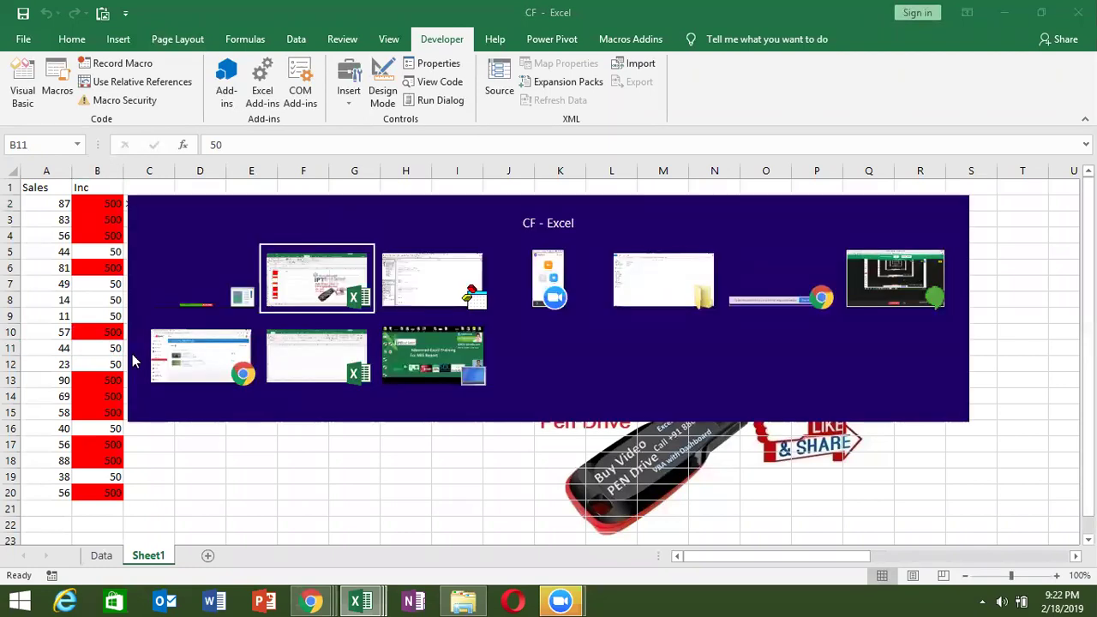
pyautogui.hotkey('alt', 'Tab')
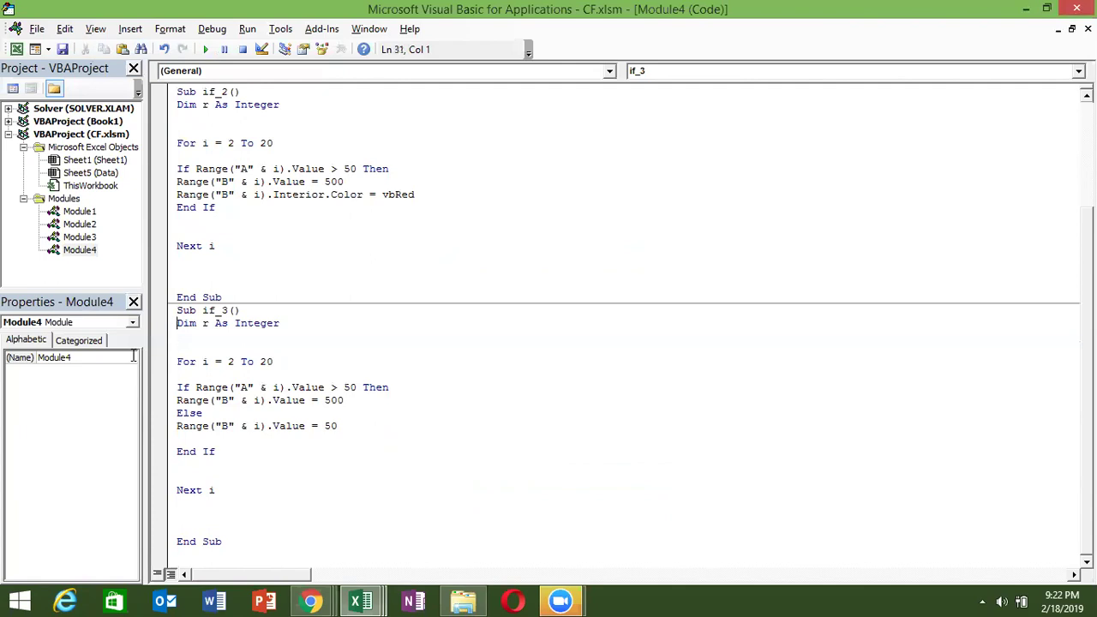
# Step: Step through the if_1 and if_2 procedures to review their code lines
pyautogui.press('Up')
pyautogui.press('Up')
pyautogui.press('Up')
pyautogui.press('Down')
pyautogui.press('Down')
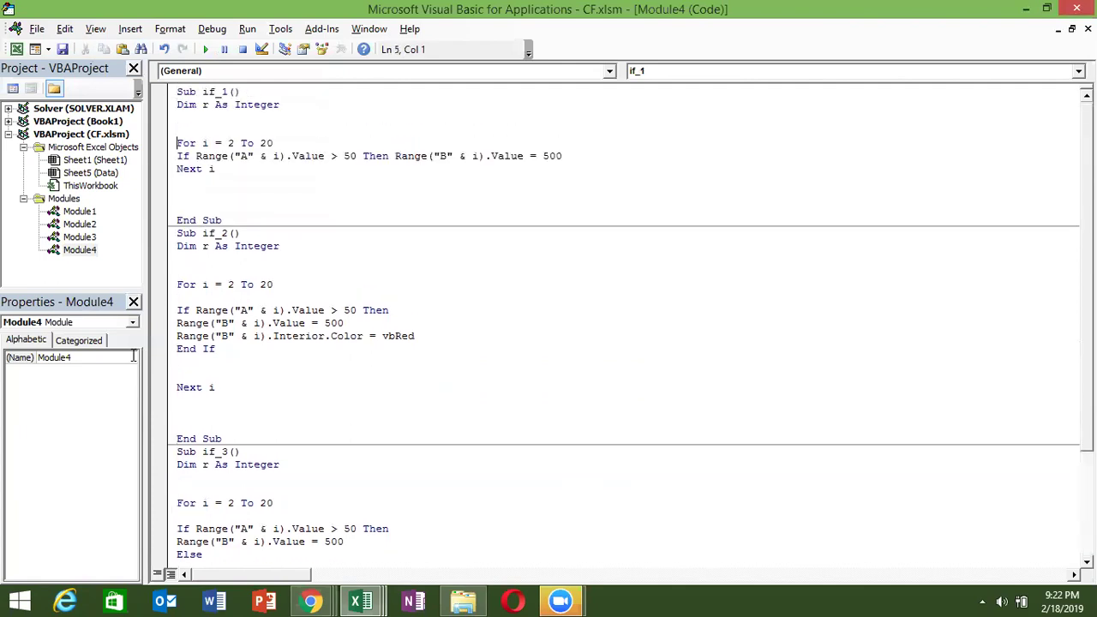
pyautogui.press('Down')
pyautogui.hotkey('shift', 'Down')
pyautogui.press('Down')
pyautogui.press('Down')
pyautogui.press('Down')
pyautogui.press('Down')
pyautogui.press('Down')
pyautogui.press('Down')
pyautogui.press('Down')
pyautogui.press('Down')
pyautogui.press('Down')
pyautogui.press('Down')
pyautogui.press('Down')
pyautogui.hotkey('shift', 'Down')
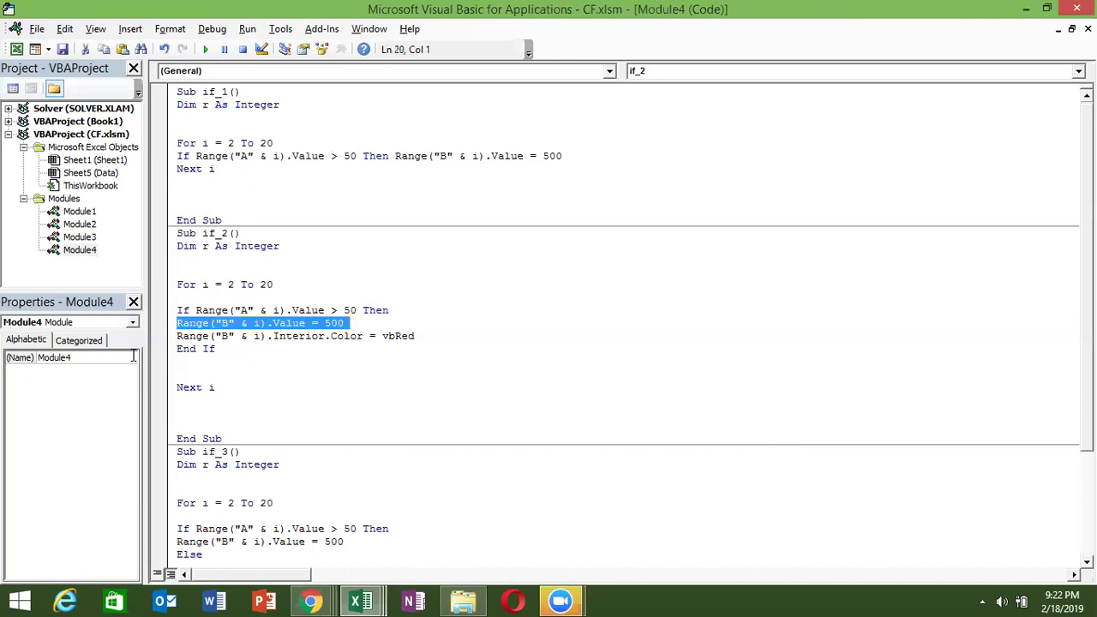
pyautogui.hotkey('shift', 'Down')
pyautogui.press('Right')
pyautogui.hotkey('shift', 'End')
pyautogui.press('Left')
pyautogui.press('Up')
pyautogui.press('End')
pyautogui.hotkey('ctrl', 'Left')
pyautogui.hotkey('ctrl', 'Left')
pyautogui.hotkey('ctrl', 'Left')
pyautogui.hotkey('ctrl', 'Left')
pyautogui.hotkey('ctrl', 'Left')
pyautogui.hotkey('ctrl', 'Left')
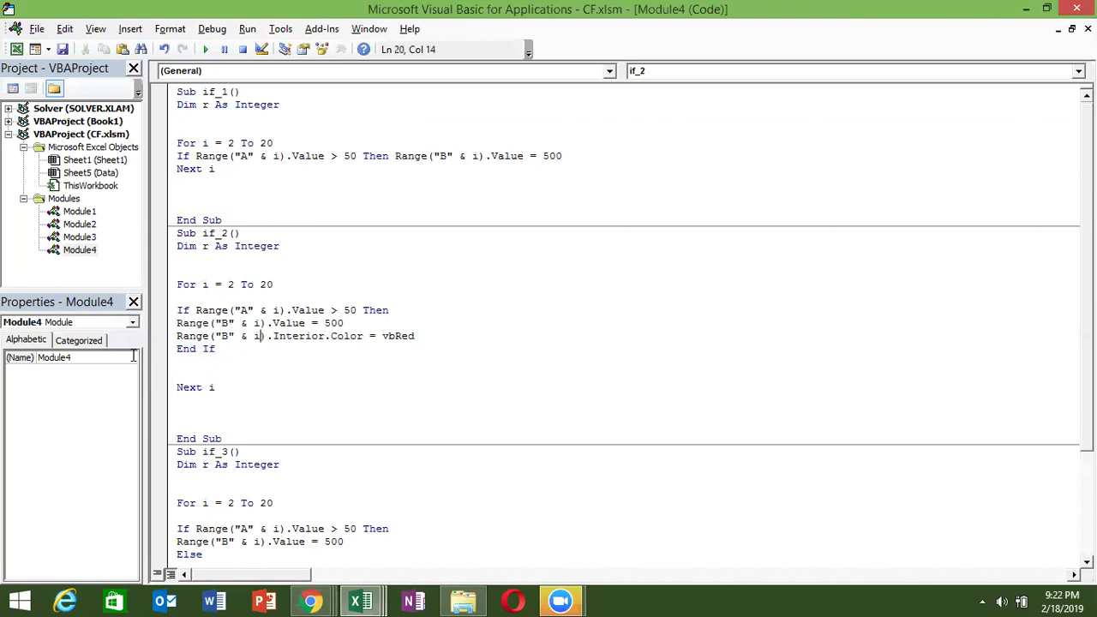
# Step: Delete the blank lines before and after End If in if_3
pyautogui.press('Down')
pyautogui.press('Down')
pyautogui.press('Down')
pyautogui.press('Down')
pyautogui.press('Down')
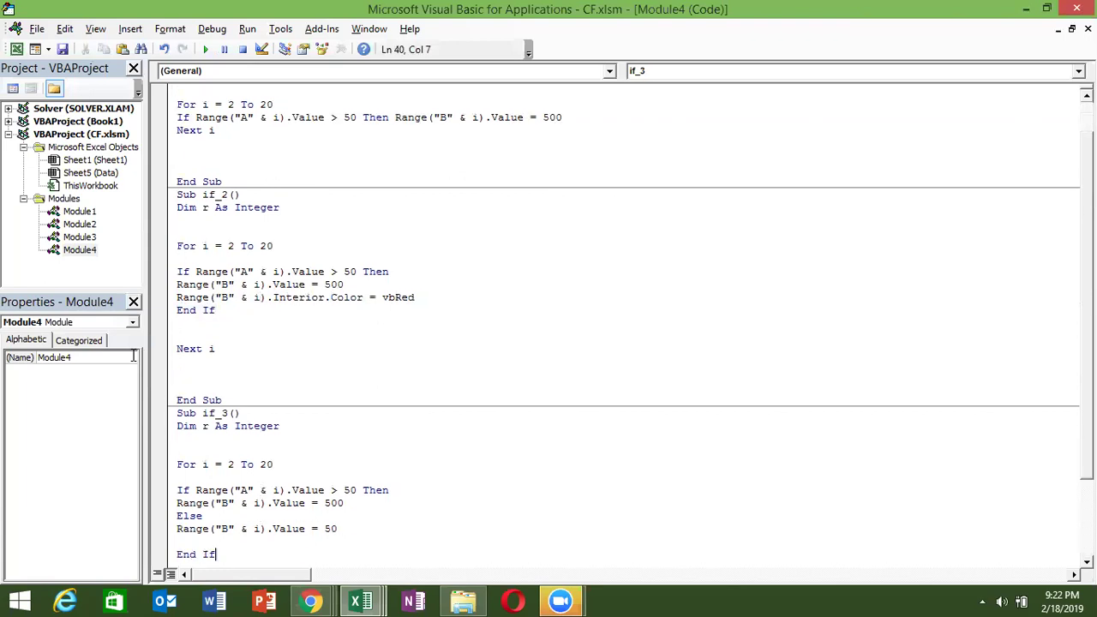
pyautogui.press('Down')
pyautogui.press('Down')
pyautogui.press('Down')
pyautogui.press('Down')
pyautogui.press('Up')
pyautogui.press('Up')
pyautogui.press('Up')
pyautogui.press('Down')
pyautogui.press('Down')
pyautogui.press('Down')
pyautogui.press('Delete')
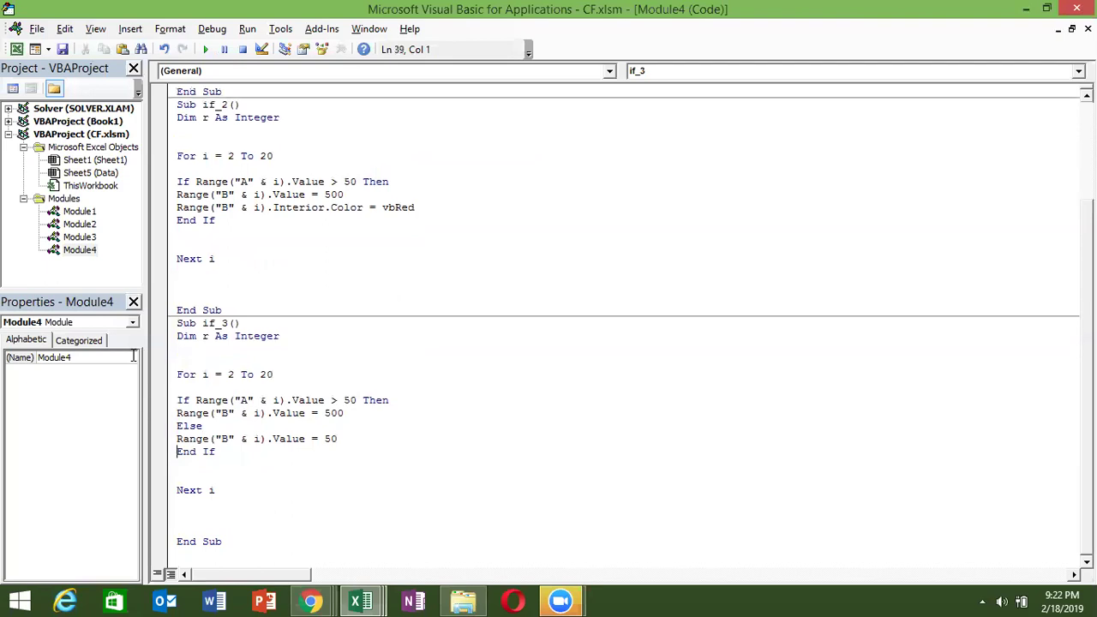
pyautogui.press('Down')
pyautogui.press('Delete')
pyautogui.press('Down')
pyautogui.press('Down')
pyautogui.press('Down')
pyautogui.press('Down')
pyautogui.press('Down')
pyautogui.press('Down')
pyautogui.press('Down')
pyautogui.press('Down')
pyautogui.press('Down')
pyautogui.press('Down')
pyautogui.press('Down')
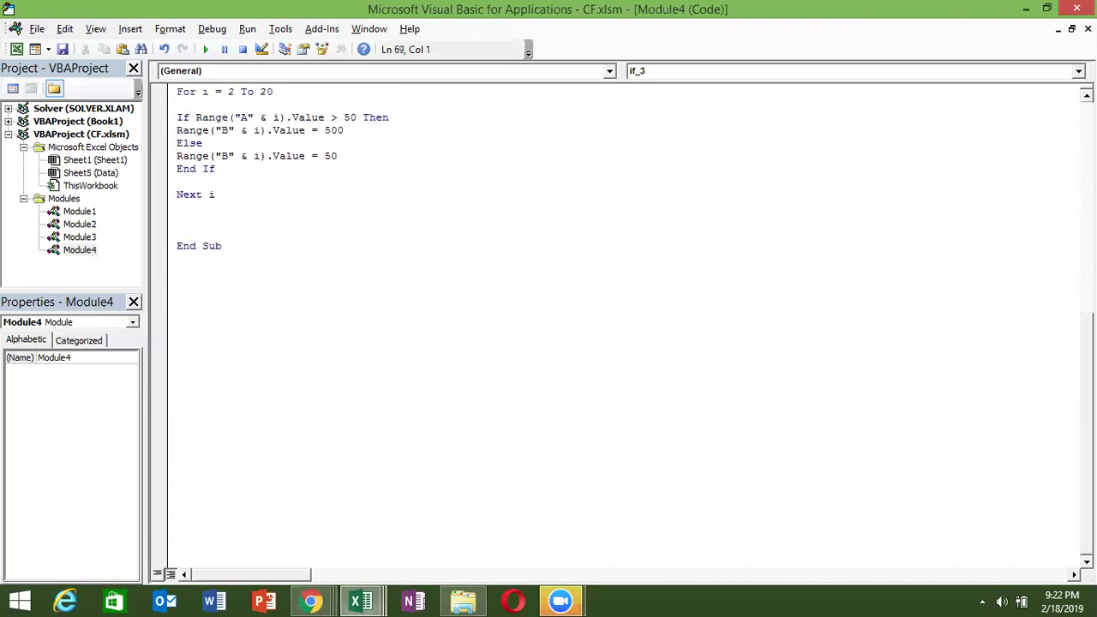
pyautogui.press('Down')
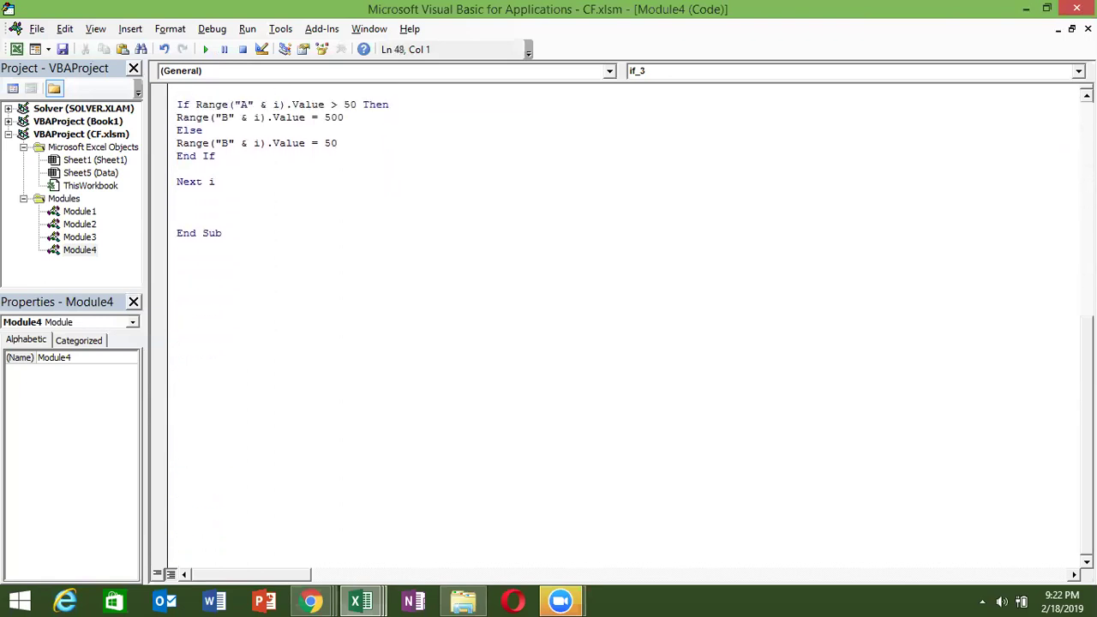
pyautogui.hotkey('alt', 'F11')
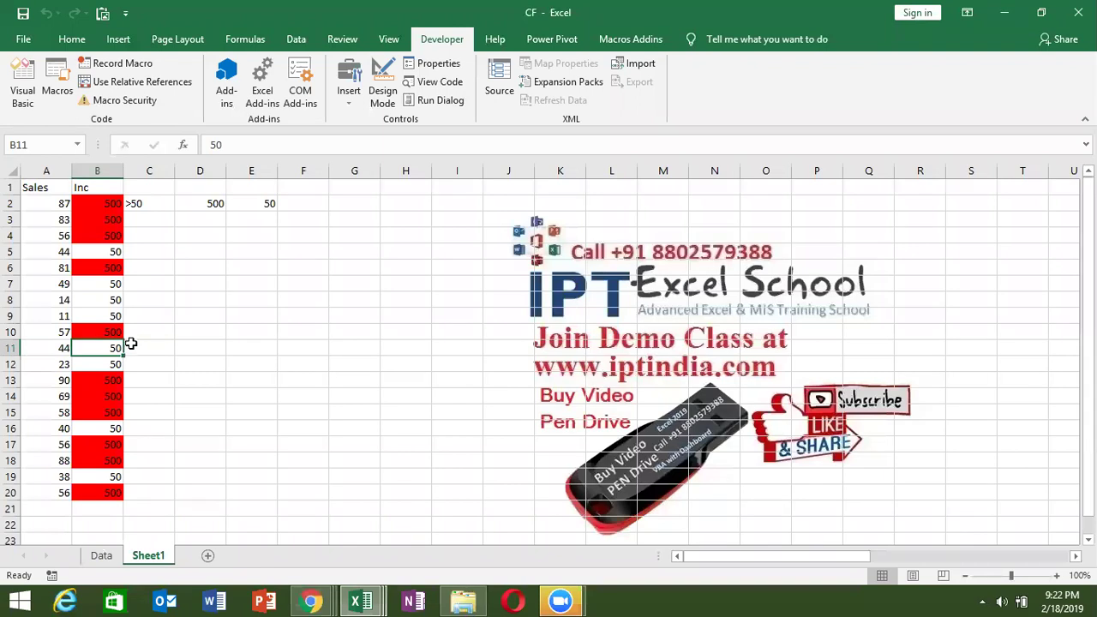
# Step: Clear C2:E3 and enter the new criteria: >50<80 in D2, 500 in E2, 100 in E3
pyautogui.click(171, 204)
pyautogui.moveTo(174, 204); pyautogui.dragTo(267, 212)
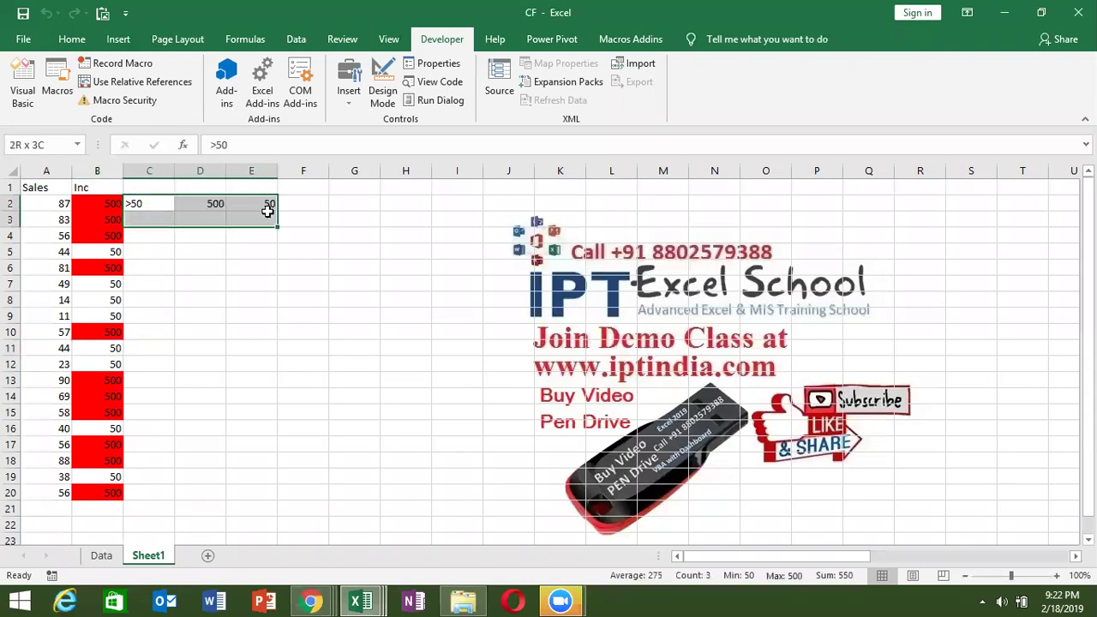
pyautogui.press('Delete')
pyautogui.press('Right')
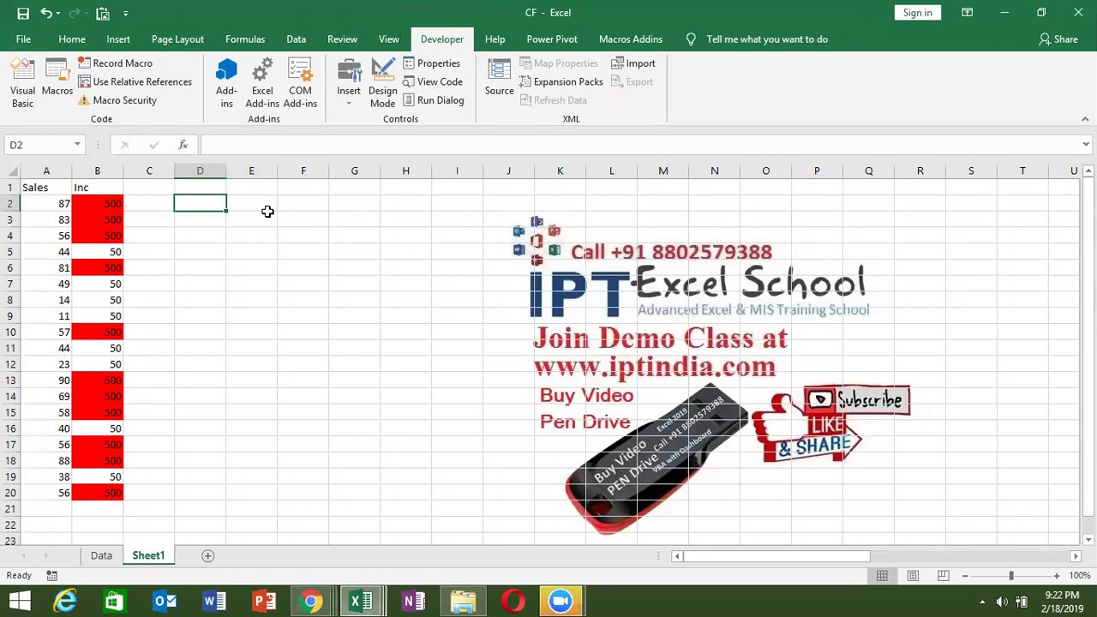
pyautogui.write('>50')
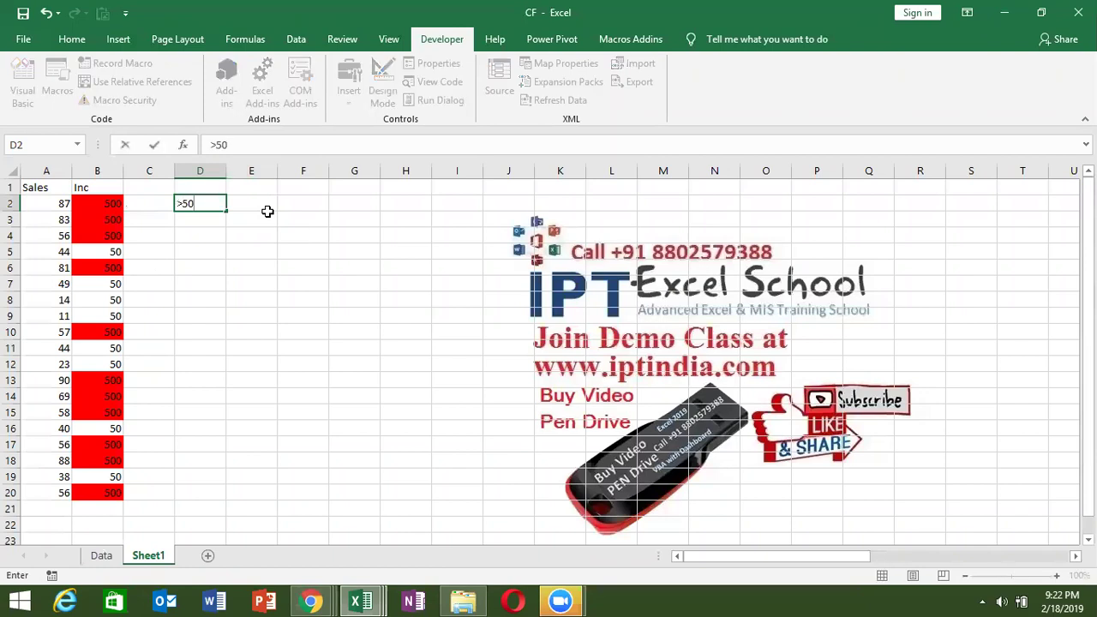
pyautogui.write('<80')
pyautogui.press('Right')
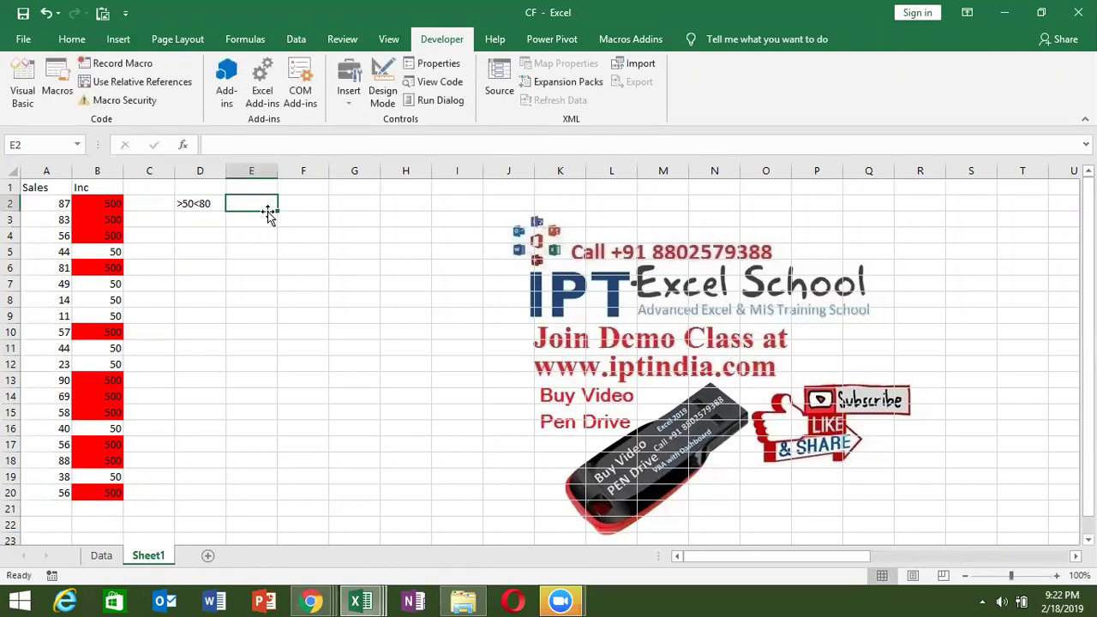
pyautogui.write('500')
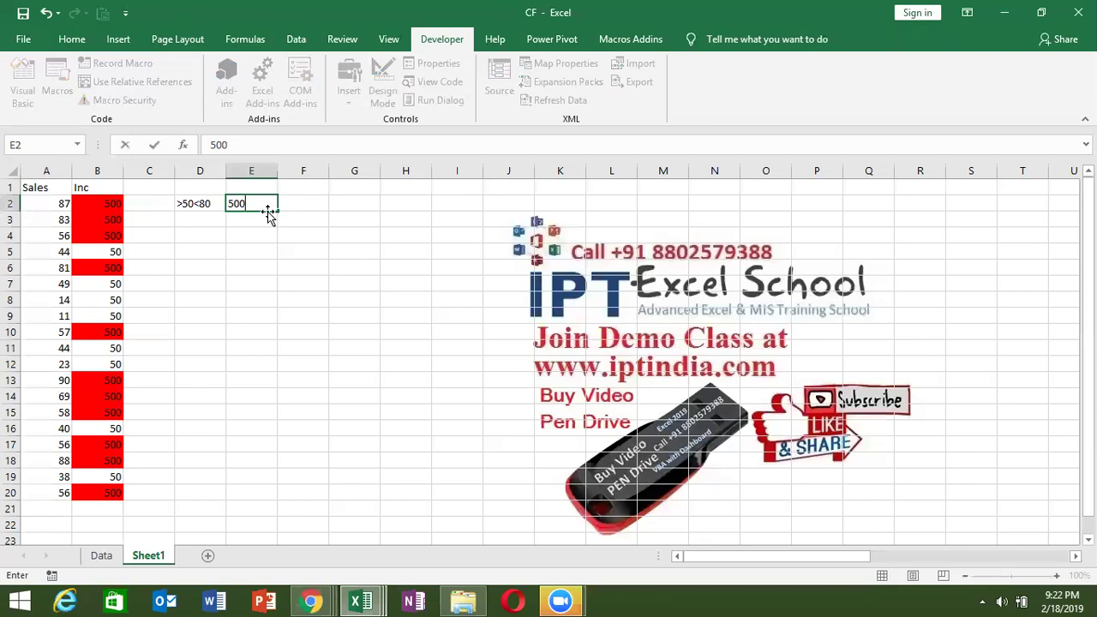
pyautogui.press('Return')
pyautogui.press('Right')
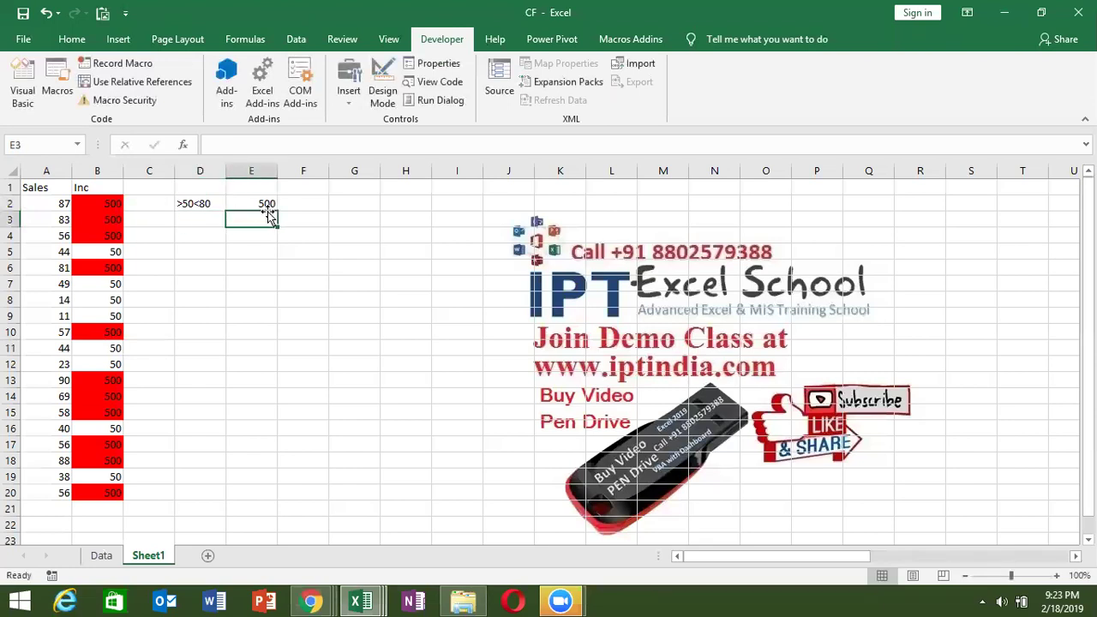
pyautogui.write('100')
pyautogui.press('Return')
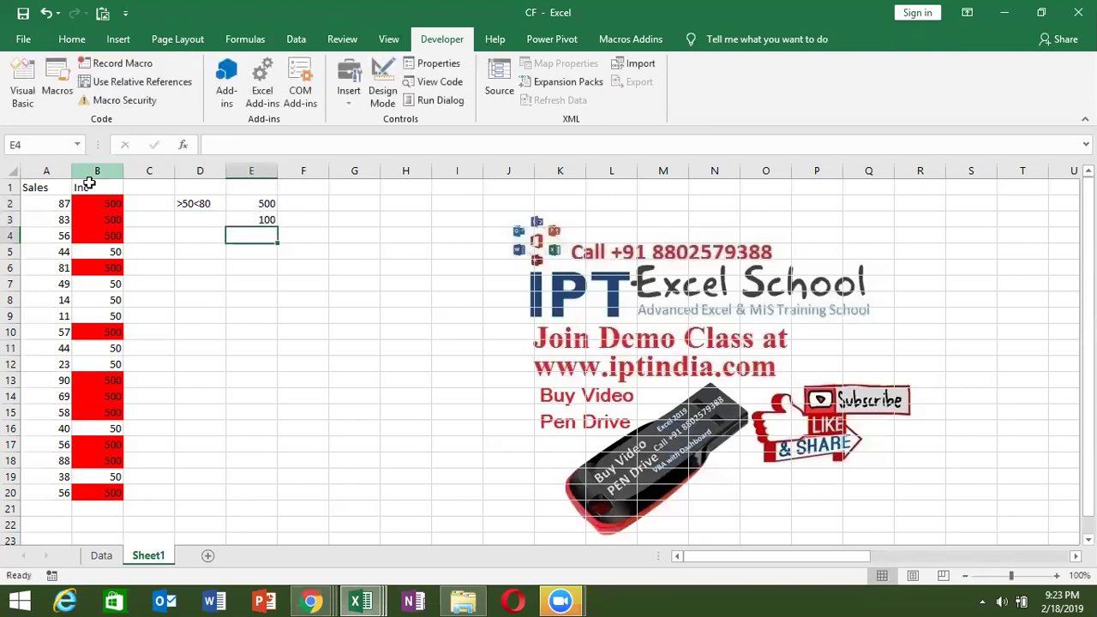
# Step: Empty the Inc results in B2:B20
pyautogui.click(98, 206)
pyautogui.click(102, 505)
pyautogui.moveTo(123, 516)
pyautogui.mouseDown()
pyautogui.moveTo(146, 225)
pyautogui.moveTo(135, 199)
pyautogui.mouseUp()
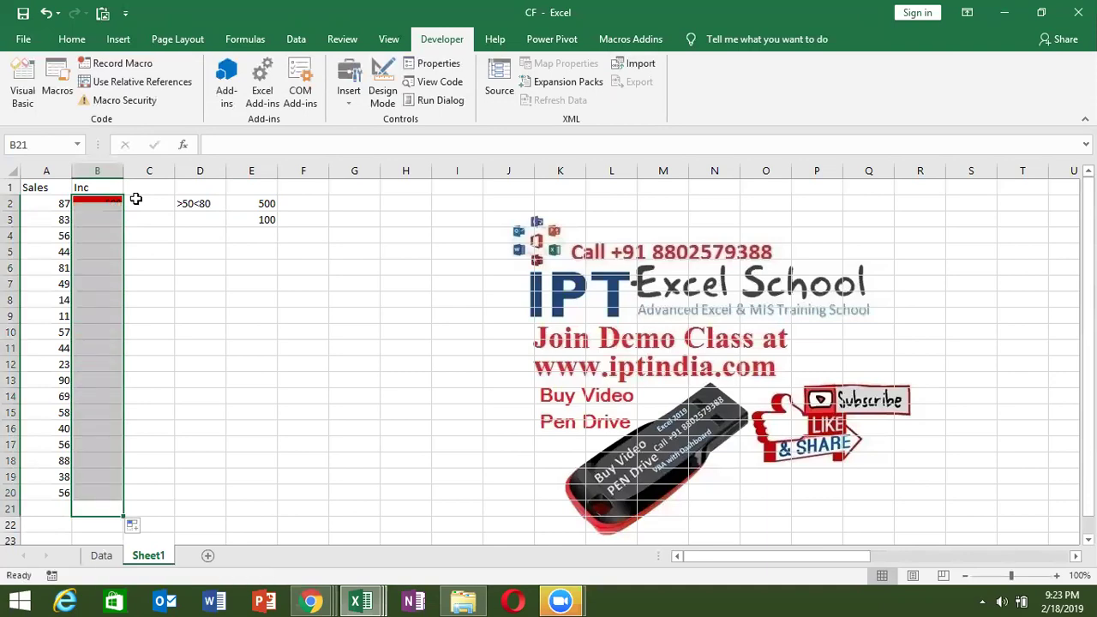
pyautogui.click(157, 222)
# Step: Copy the whole Sub if_3 block and paste a duplicate below its End Sub
pyautogui.hotkey('alt', 'F11')
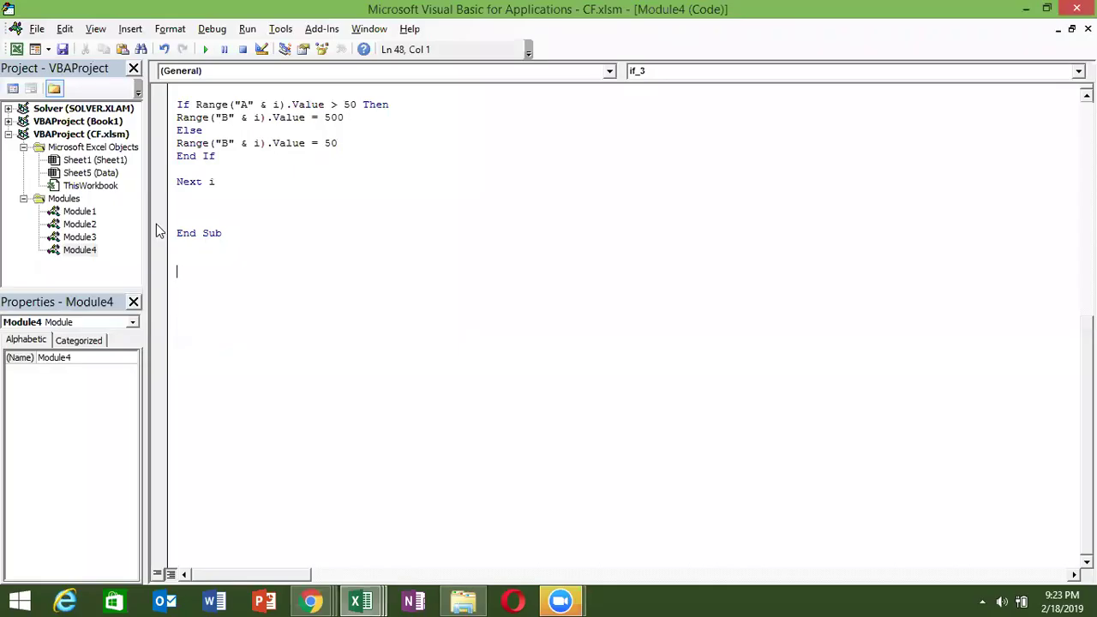
pyautogui.moveTo(224, 236)
pyautogui.mouseDown()
pyautogui.moveTo(194, 160)
pyautogui.moveTo(168, 225)
pyautogui.moveTo(176, 239)
pyautogui.mouseUp()
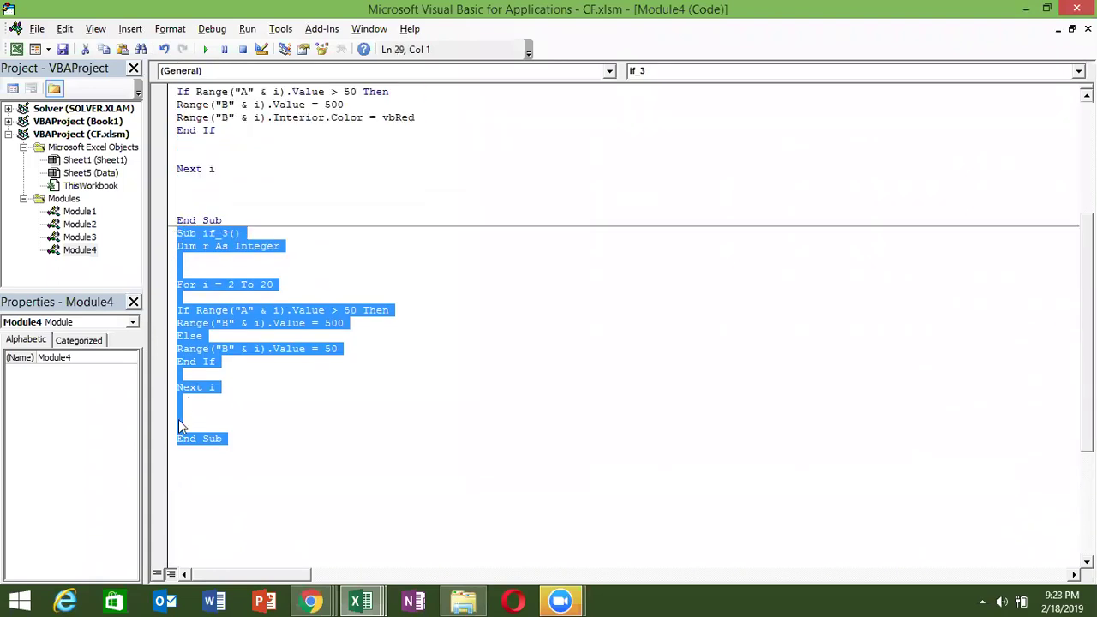
pyautogui.click(181, 452)
pyautogui.write('Sub if_3() Dim r As Integer   For i = 2 To 20  If Range("A" & i).Value > 50 Then Range("B" & i).Value = 500 Else Range("B" & i).Value = 50 End If  Next i    End Sub')
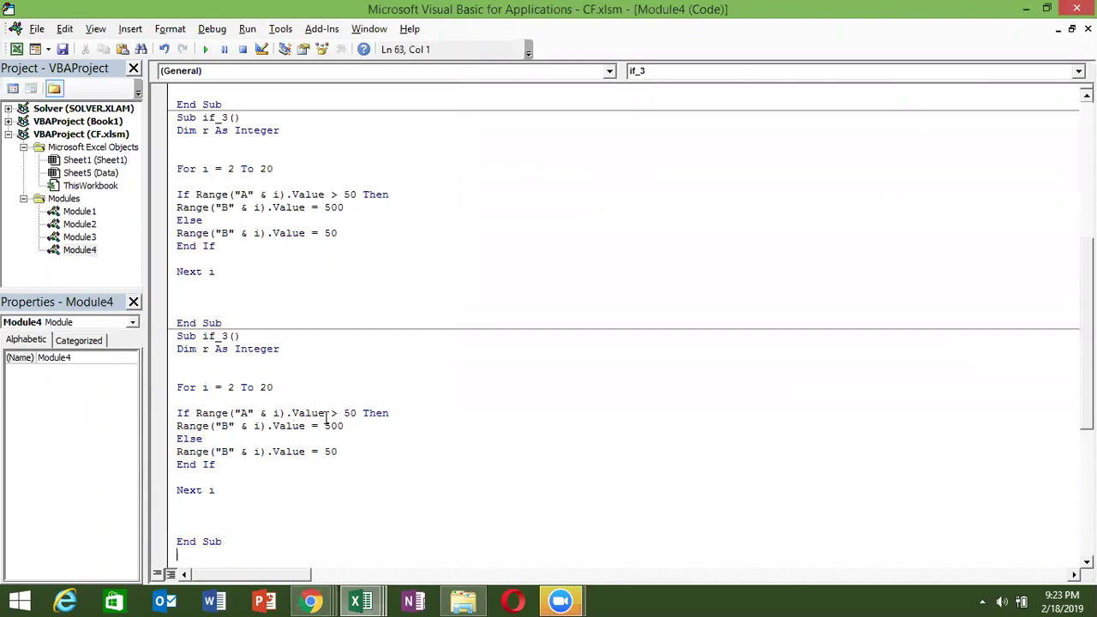
# Step: Extend the copy's If condition with And Range("A" & i).Value < 80 Then
pyautogui.click(361, 414)
pyautogui.write('a')
pyautogui.write('nd')
pyautogui.moveTo(355, 413); pyautogui.dragTo(196, 414)
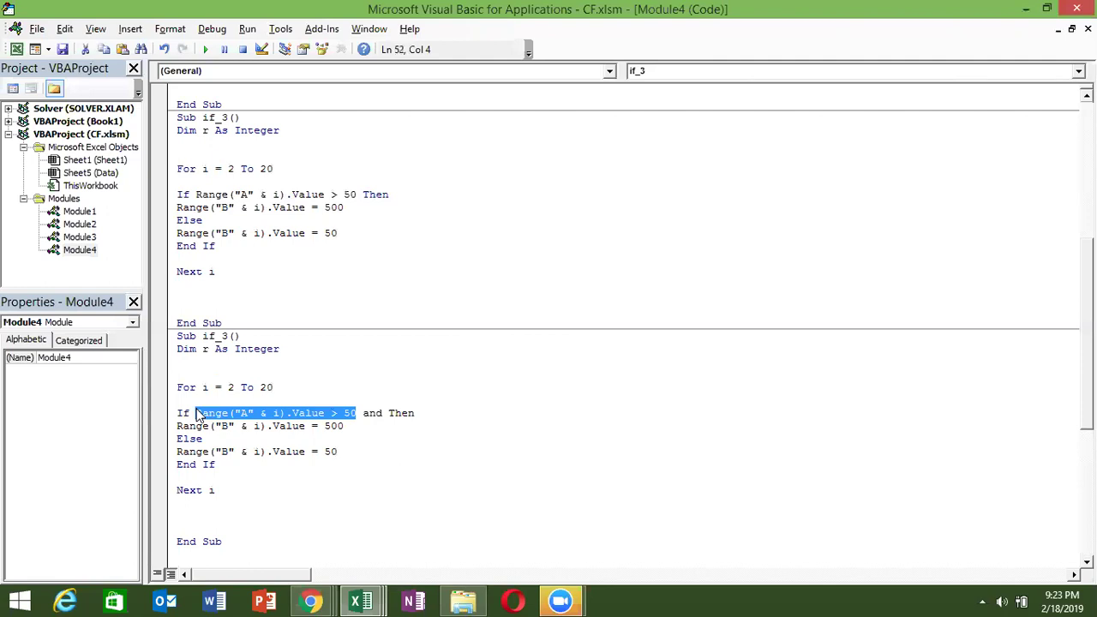
pyautogui.click(388, 413)
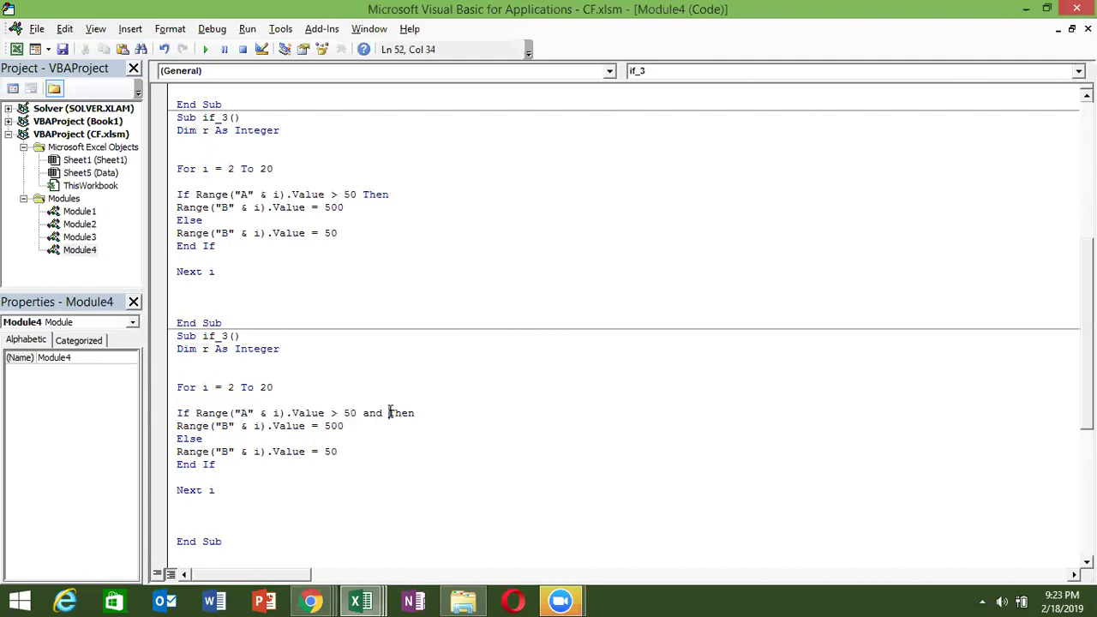
pyautogui.write('Range("A" & i).Value > 50')
pyautogui.moveTo(522, 413); pyautogui.dragTo(532, 415)
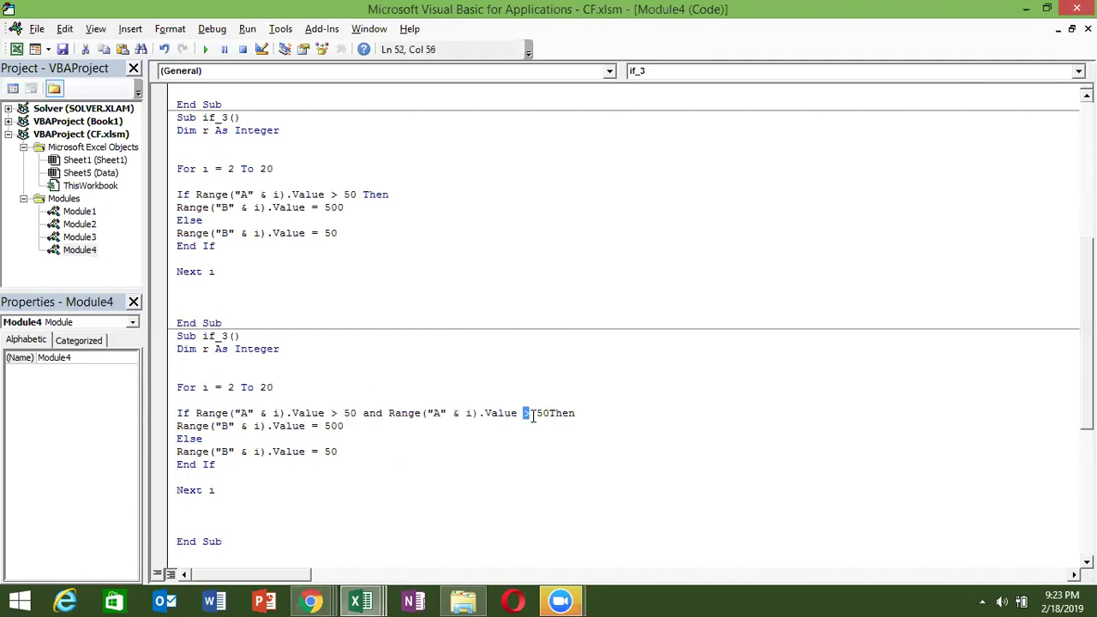
pyautogui.write('<')
pyautogui.doubleClick(541, 414)
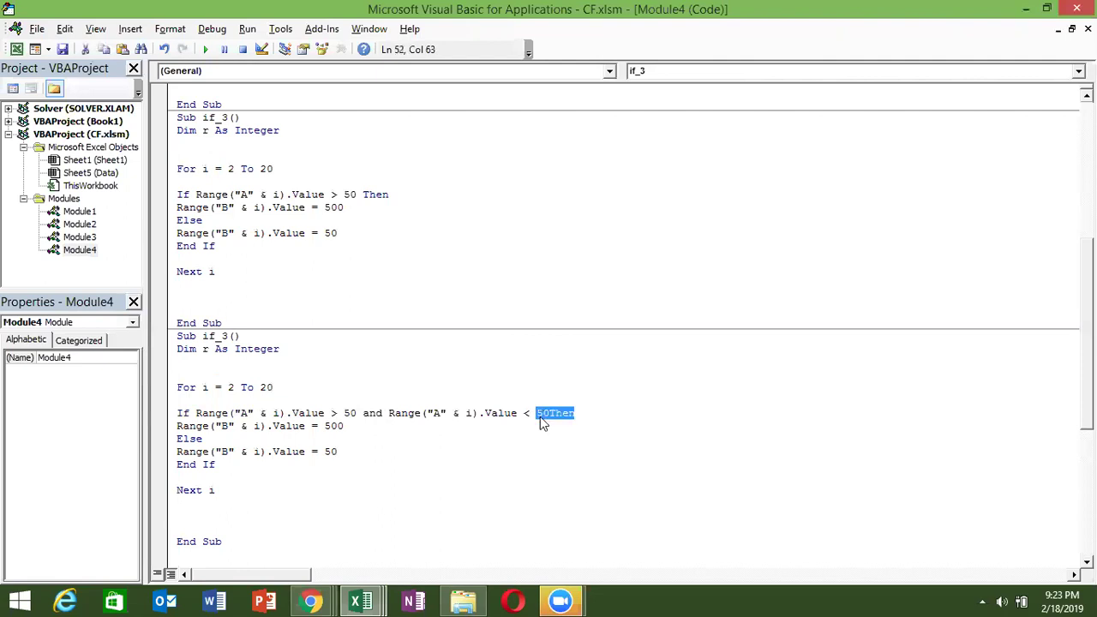
pyautogui.press('BackSpace')
pyautogui.write('80 then')
pyautogui.click(532, 457)
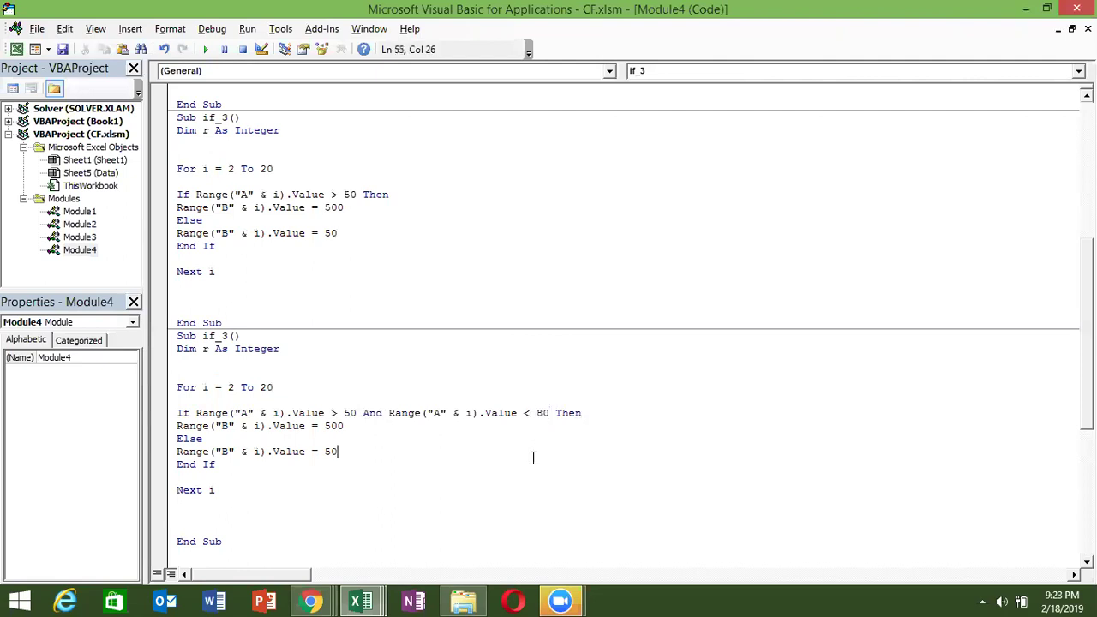
pyautogui.click(556, 413)
pyautogui.write('and')
pyautogui.press('BackSpace')
pyautogui.press('BackSpace')
pyautogui.press('BackSpace')
pyautogui.press('BackSpace')
pyautogui.click(417, 454)
pyautogui.click(350, 413)
# Step: Check the 500 and 50 result values, try running the copy, and dismiss the ambiguous-name error
pyautogui.doubleClick(325, 426)
pyautogui.doubleClick(328, 451)
pyautogui.click(240, 493)
pyautogui.click(205, 52)
pyautogui.press('Return')
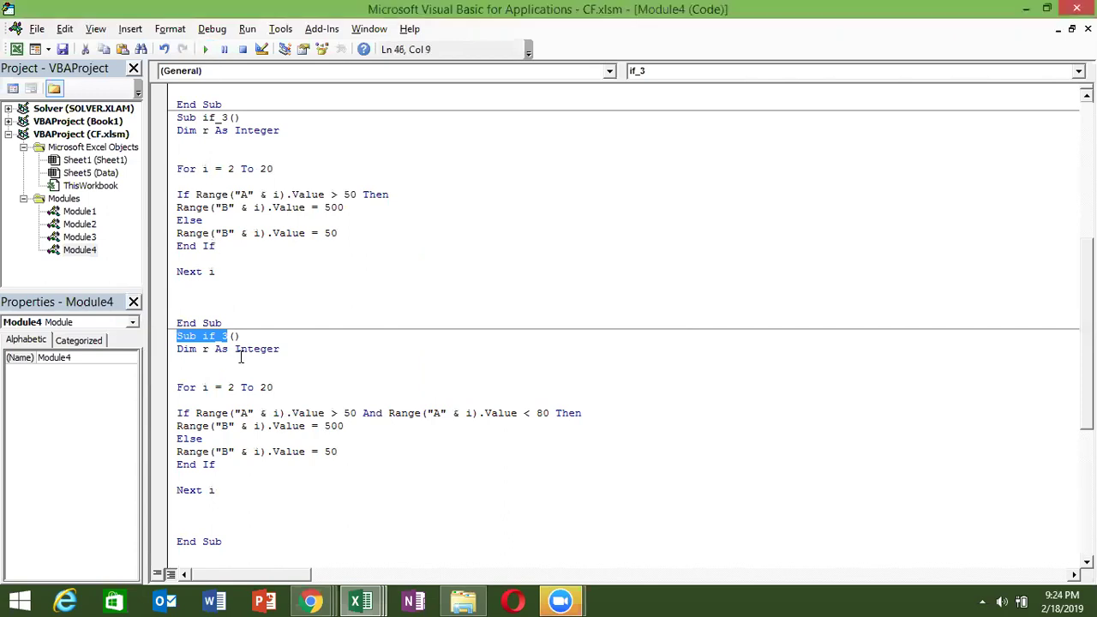
pyautogui.click(231, 336)
# Step: Rename the copied macro to if_4 and run it
pyautogui.press('BackSpace')
pyautogui.write('4')
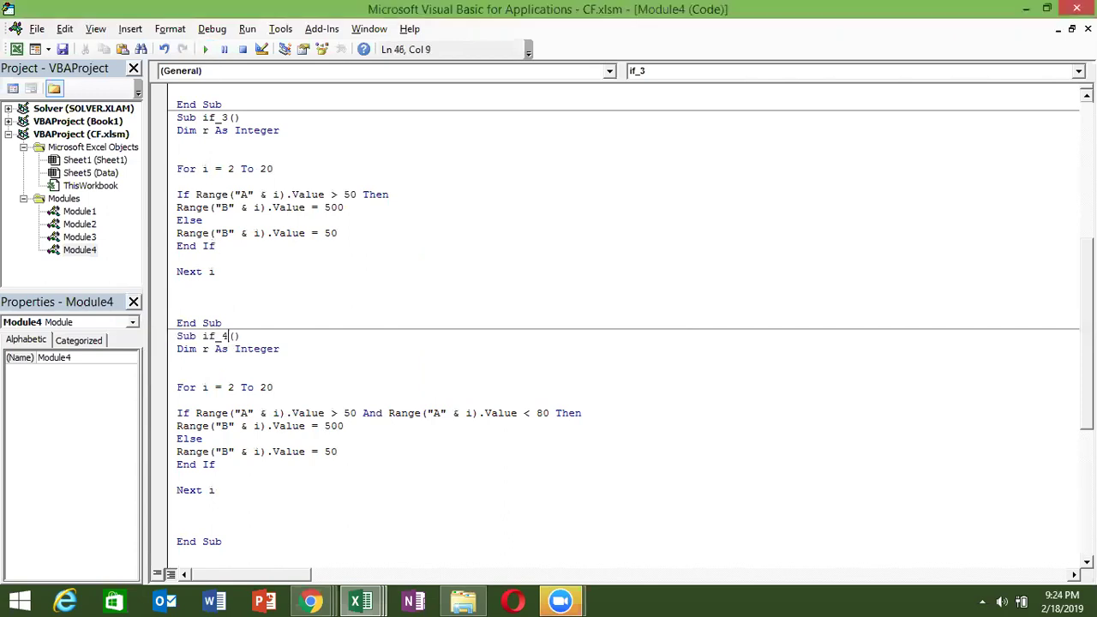
pyautogui.click(221, 377)
pyautogui.click(207, 51)
pyautogui.hotkey('alt', 'F11')
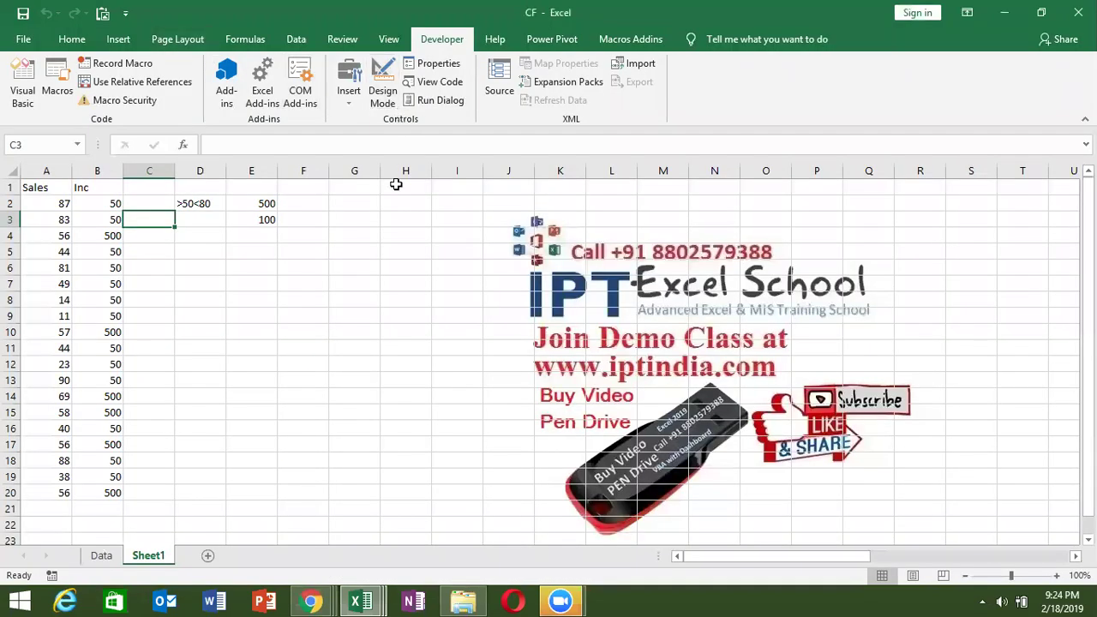
# Step: Add a Date heading in H1 and fill dates 1-Feb through 17-Feb into H2:H18
pyautogui.click(403, 189)
pyautogui.write('Data')
pyautogui.press('Return')
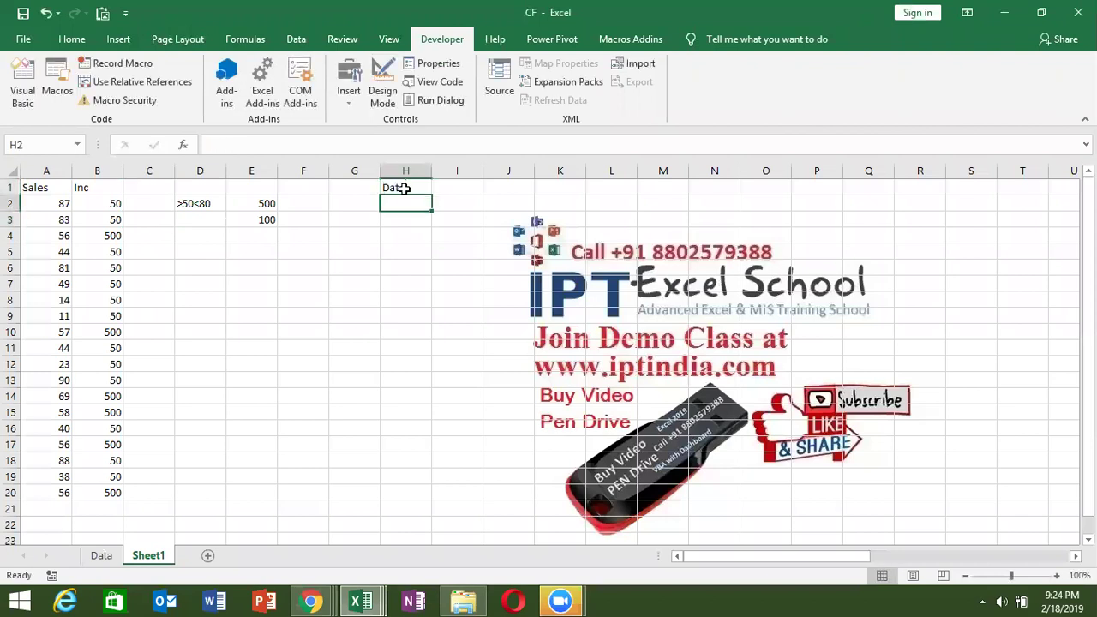
pyautogui.write('5')
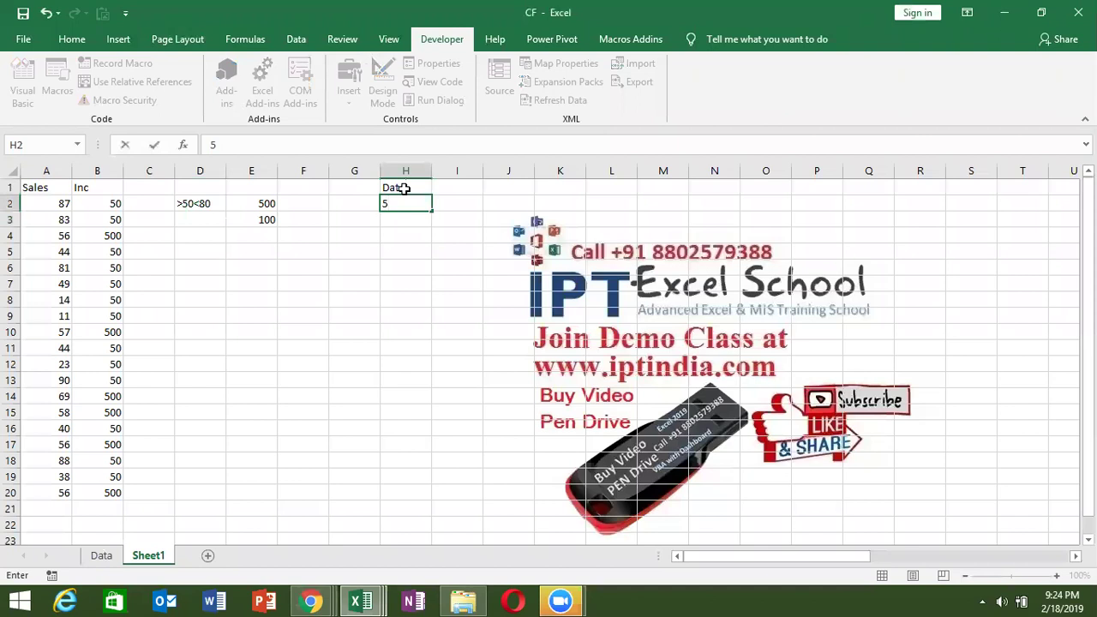
pyautogui.write('/2')
pyautogui.press('Return')
pyautogui.click(414, 203)
pyautogui.moveTo(433, 211); pyautogui.dragTo(428, 465)
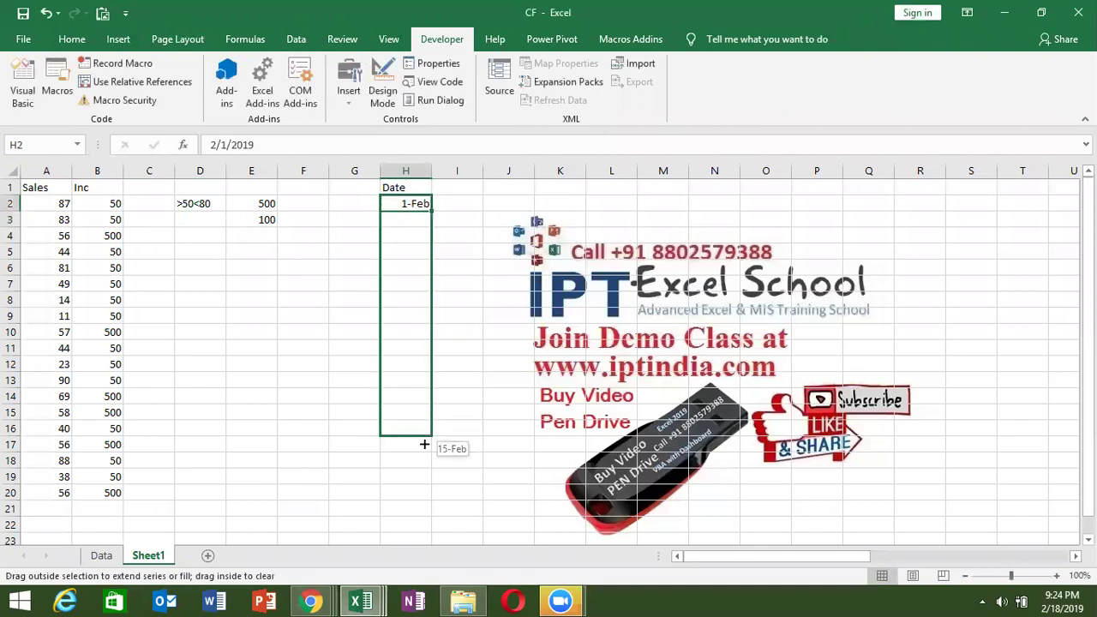
# Step: Add the DayType heading in I1
pyautogui.click(460, 196)
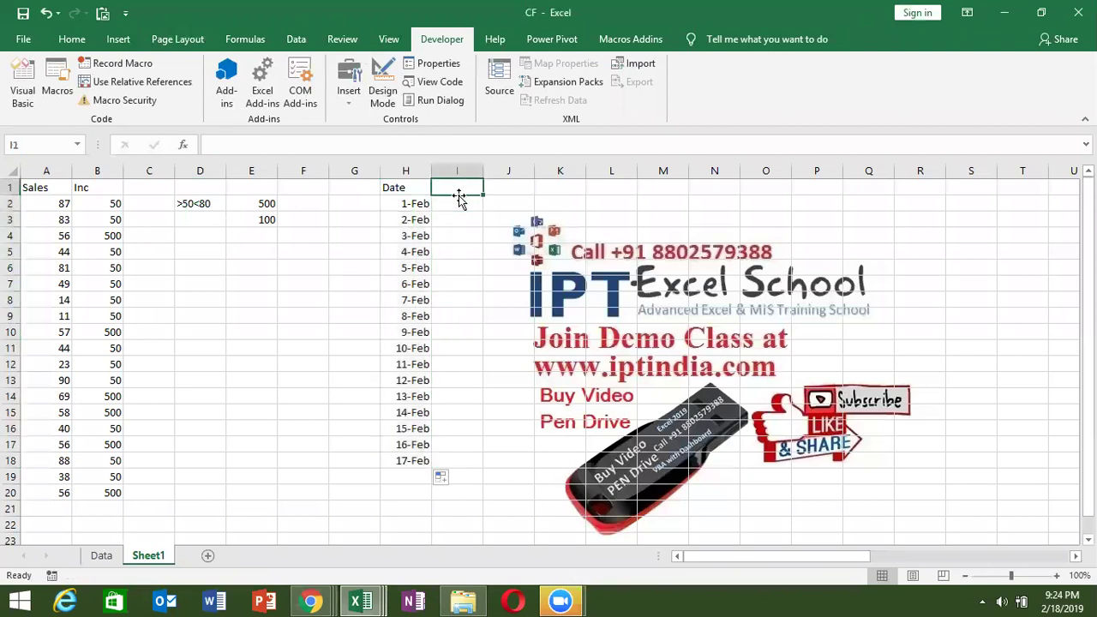
pyautogui.write('Wee')
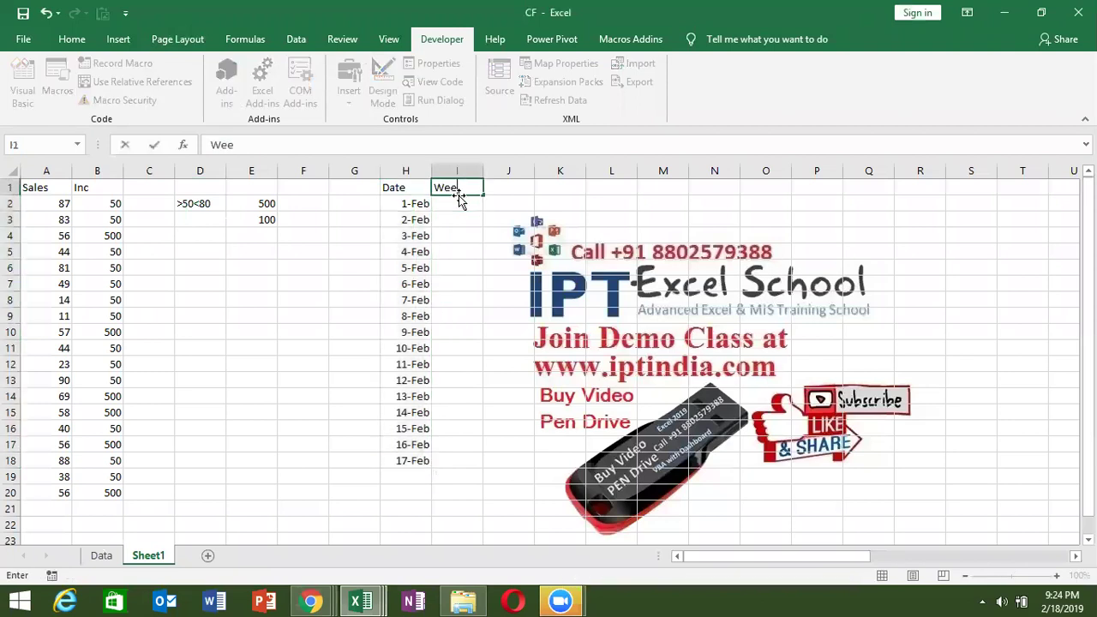
pyautogui.press('BackSpace')
pyautogui.press('BackSpace')
pyautogui.press('BackSpace')
pyautogui.write('DayType')
pyautogui.press('Return')
# Step: Enter Sat-Sun → WeekEnd in J2:K2 and Mon-Fri → WorkDay in J3:K3
pyautogui.press('Right')
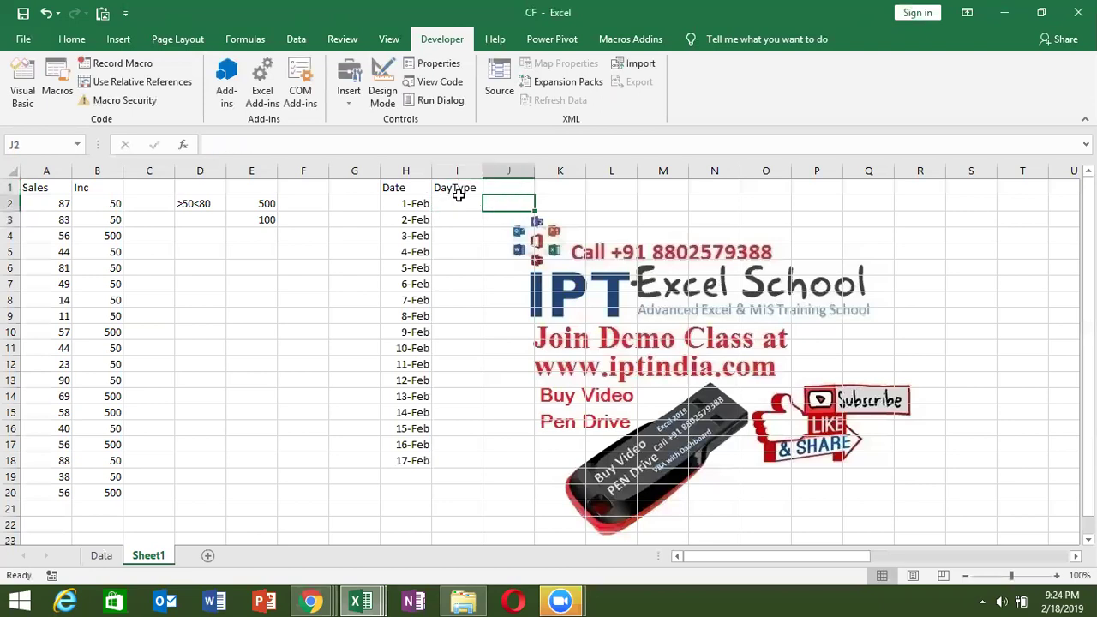
pyautogui.write('Sat-Sun')
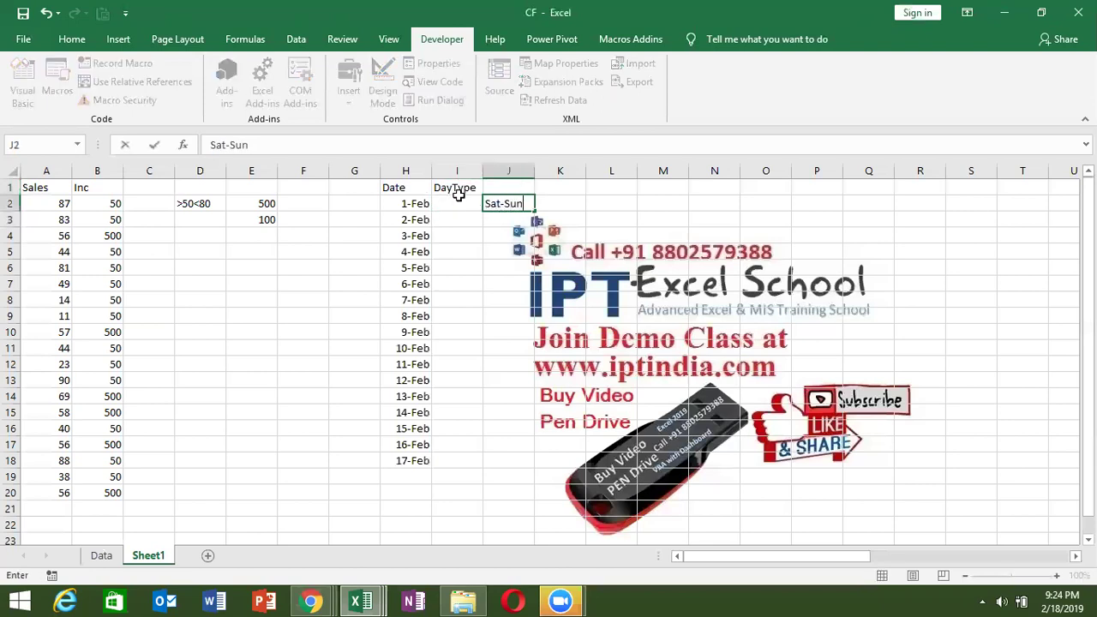
pyautogui.press('Right')
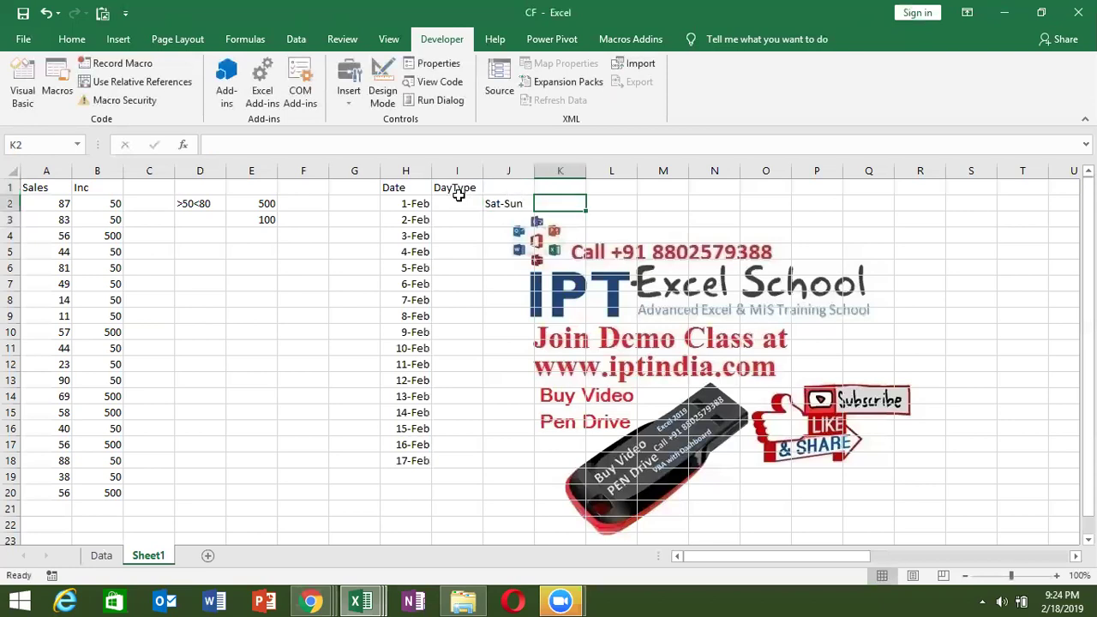
pyautogui.write('WeekEnd')
pyautogui.press('Return')
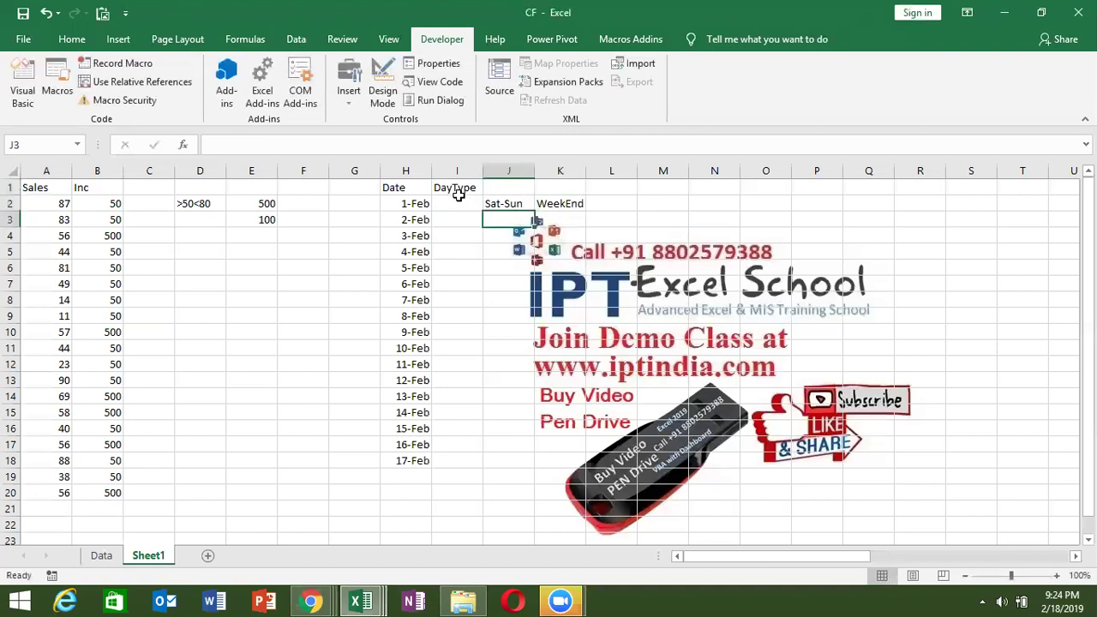
pyautogui.write('Mont')
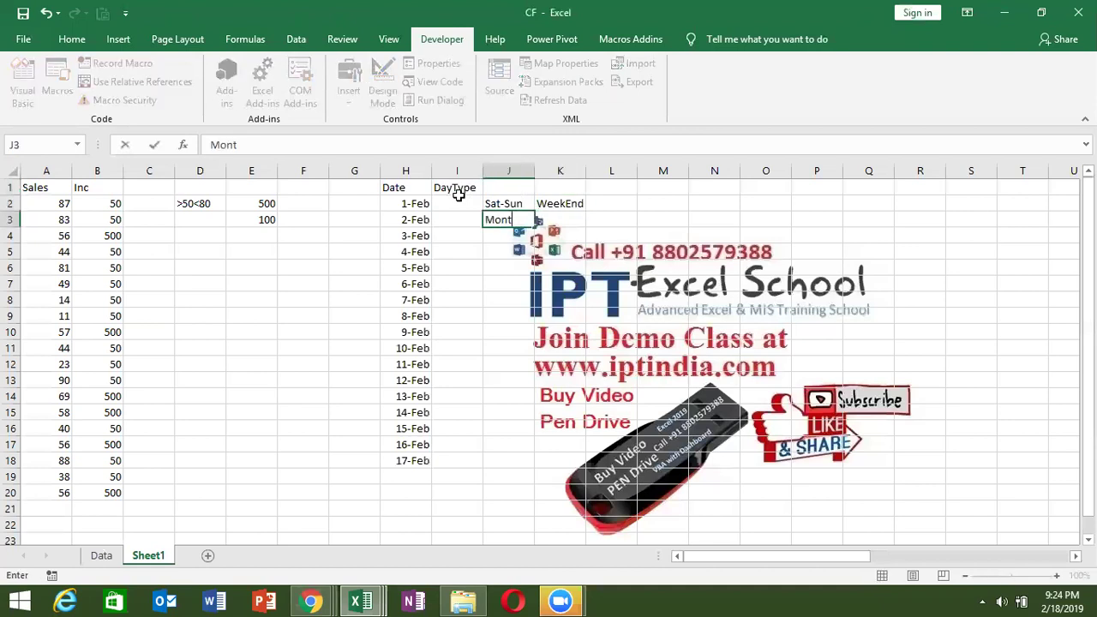
pyautogui.press('BackSpace')
pyautogui.write('Fri')
pyautogui.press('Tab')
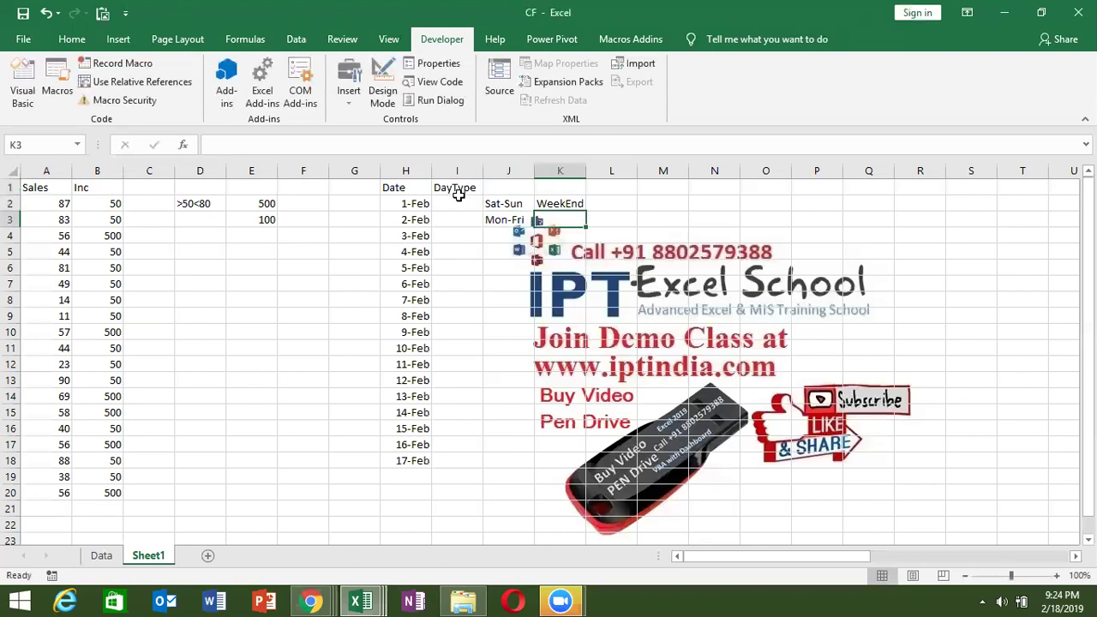
pyautogui.write('Wo')
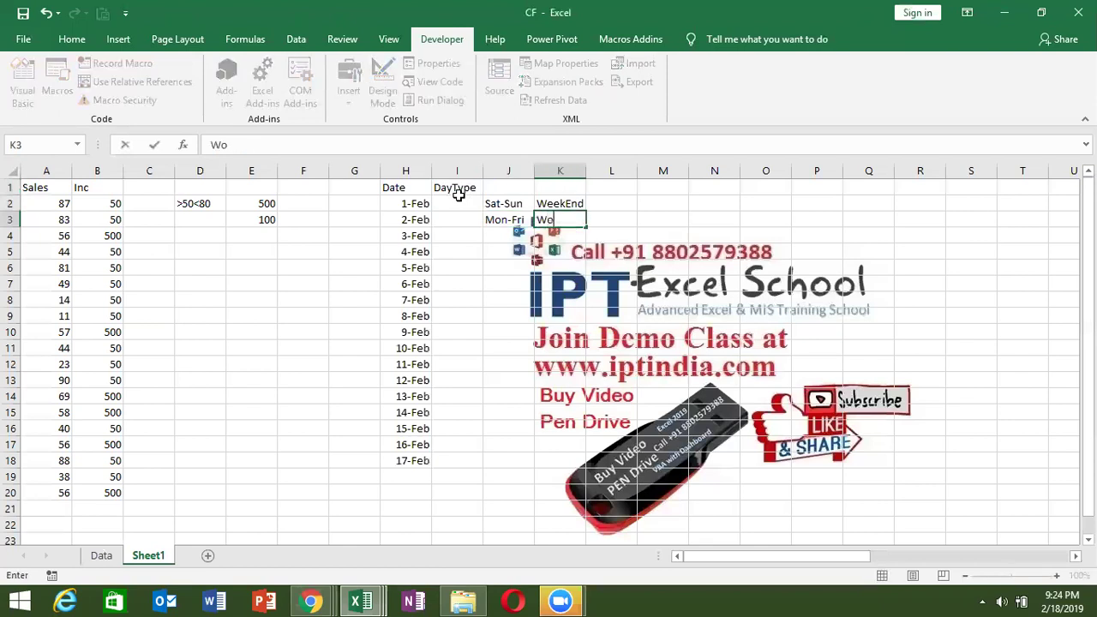
pyautogui.write('rkDay')
pyautogui.press('Return')
pyautogui.click(450, 203)
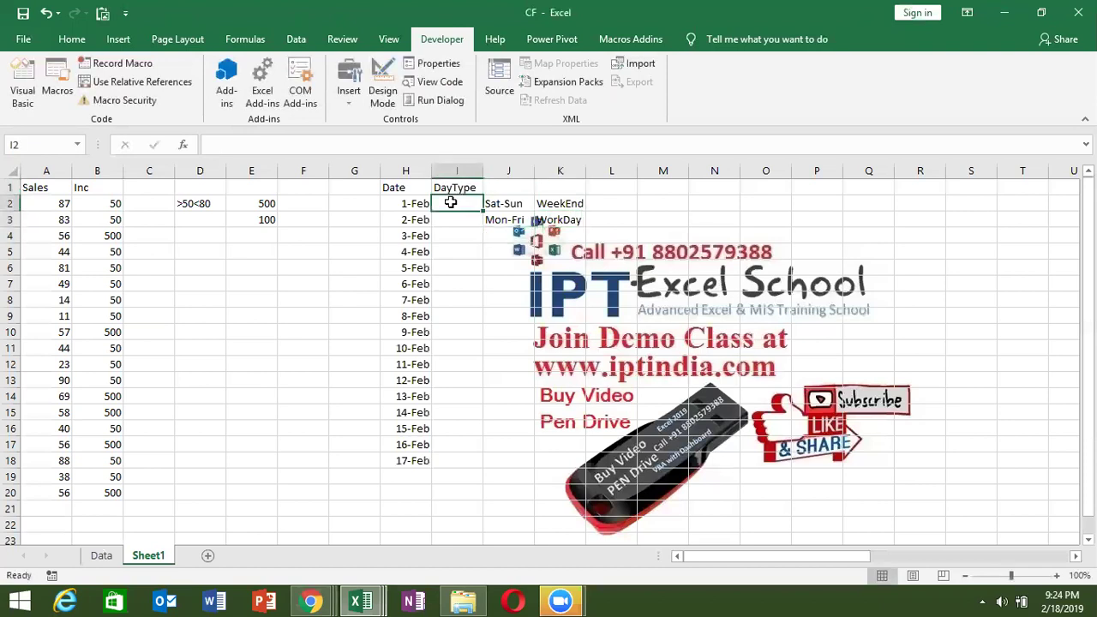
pyautogui.hotkey('alt', 'F11')
pyautogui.click(243, 526)
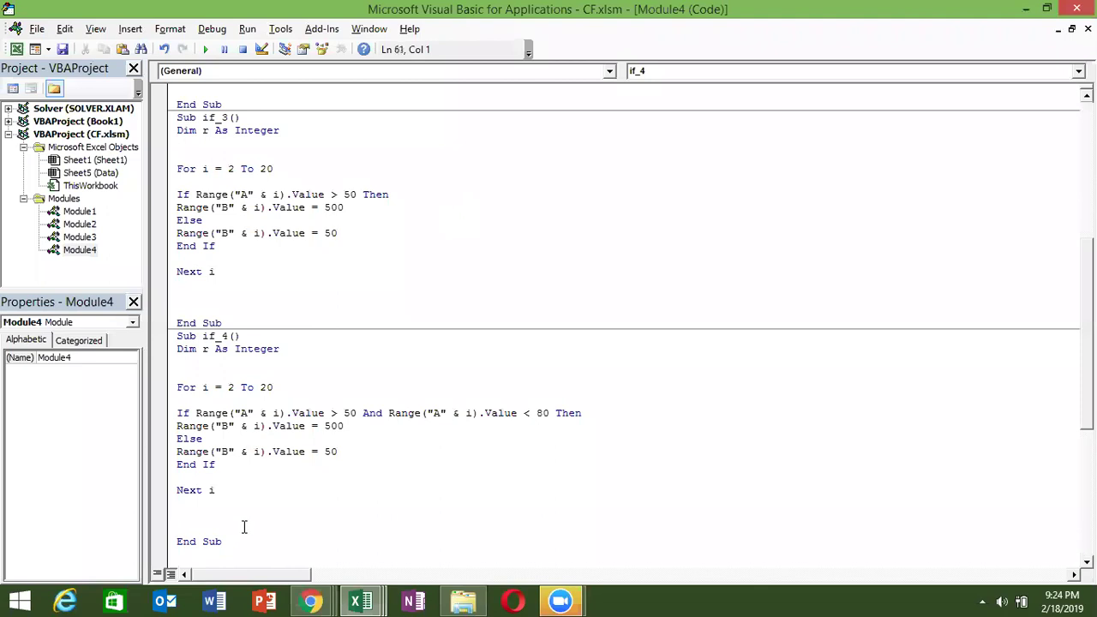
# Step: Create Sub if_5() at the end of the module and begin the For i = 2 To line
pyautogui.press('Down')
pyautogui.press('Down')
pyautogui.press('Down')
pyautogui.press('Down')
pyautogui.press('Down')
pyautogui.press('Down')
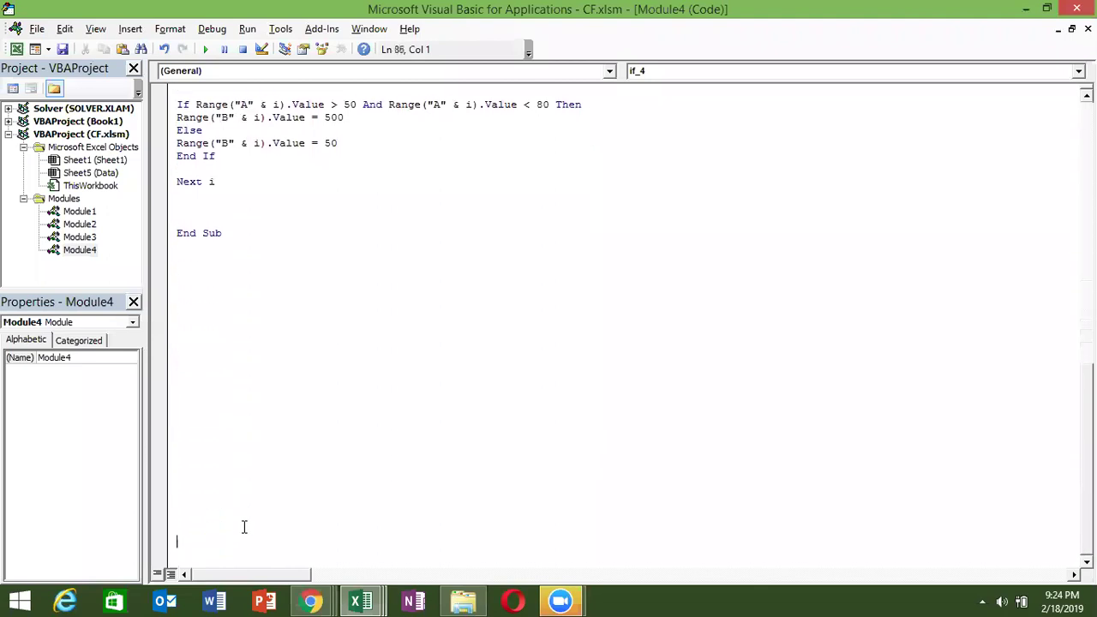
pyautogui.write('subif')
pyautogui.write('_()')
pyautogui.press('Return')
pyautogui.press('Return')
pyautogui.press('Return')
pyautogui.press('Return')
pyautogui.press('Return')
pyautogui.press('Return')
pyautogui.press('Up')
pyautogui.press('Up')
pyautogui.press('Up')
pyautogui.write('for i')
pyautogui.write('= ')
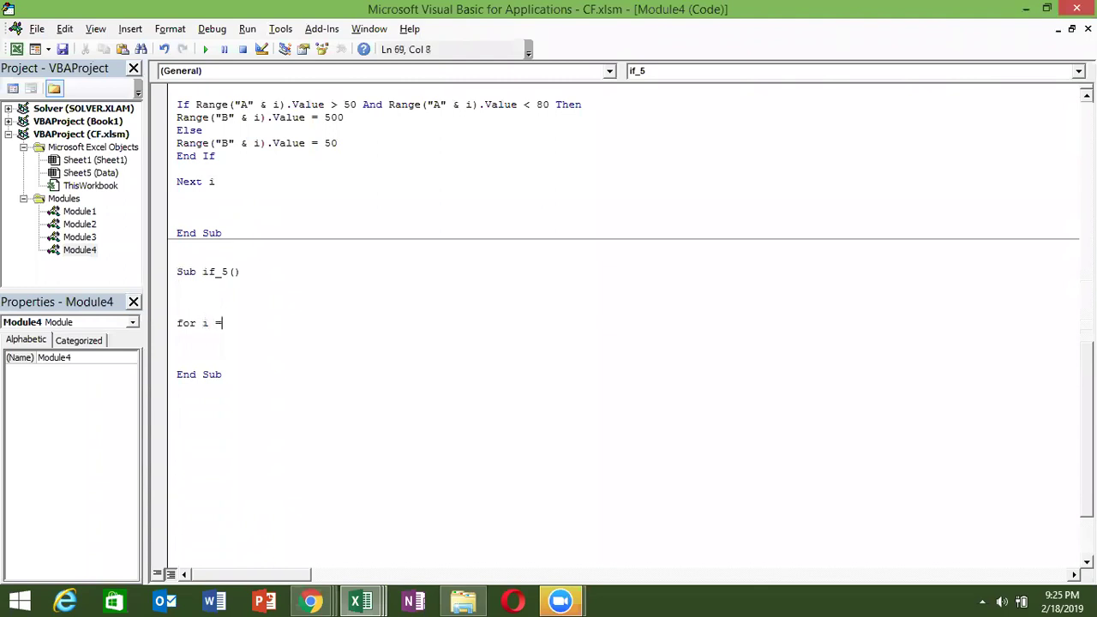
pyautogui.write('2 to')
# Step: Check the last date row, then finish the loop bound as Range("H65000").End(xlUp).Row
pyautogui.hotkey('alt', 'F11')
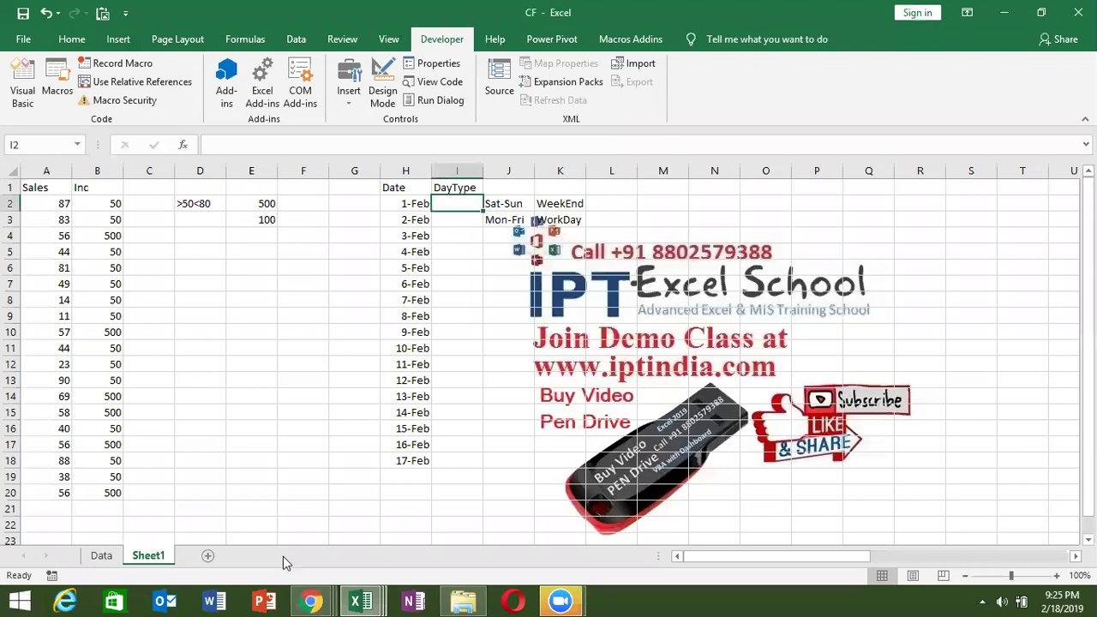
pyautogui.click(403, 460)
pyautogui.hotkey('alt', 'F11')
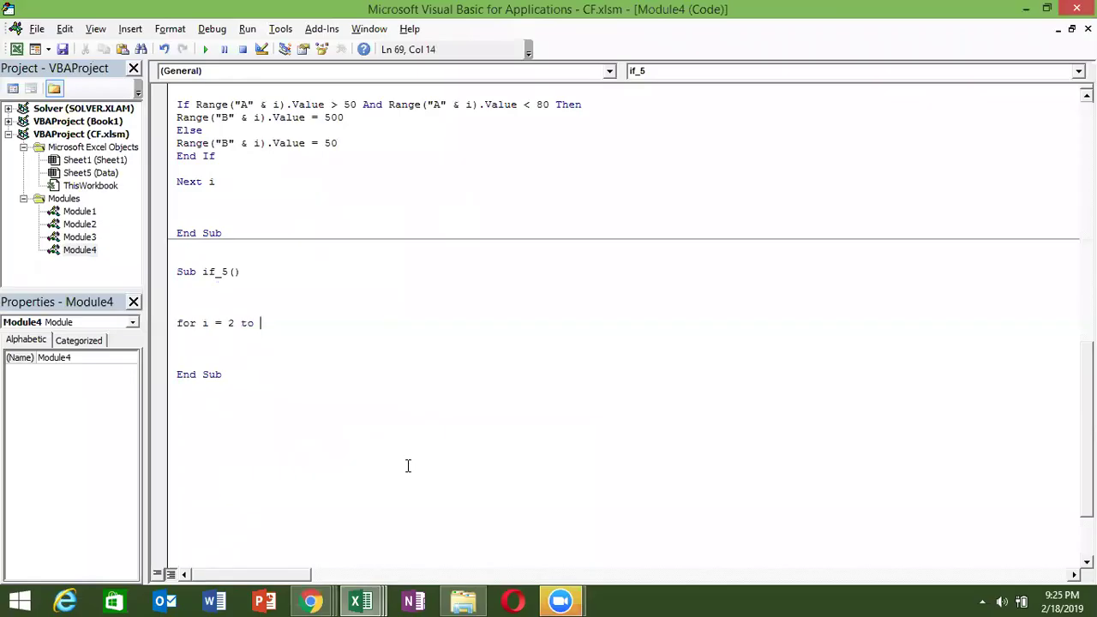
pyautogui.write('range')
pyautogui.write('("H"')
pyautogui.press('Delete')
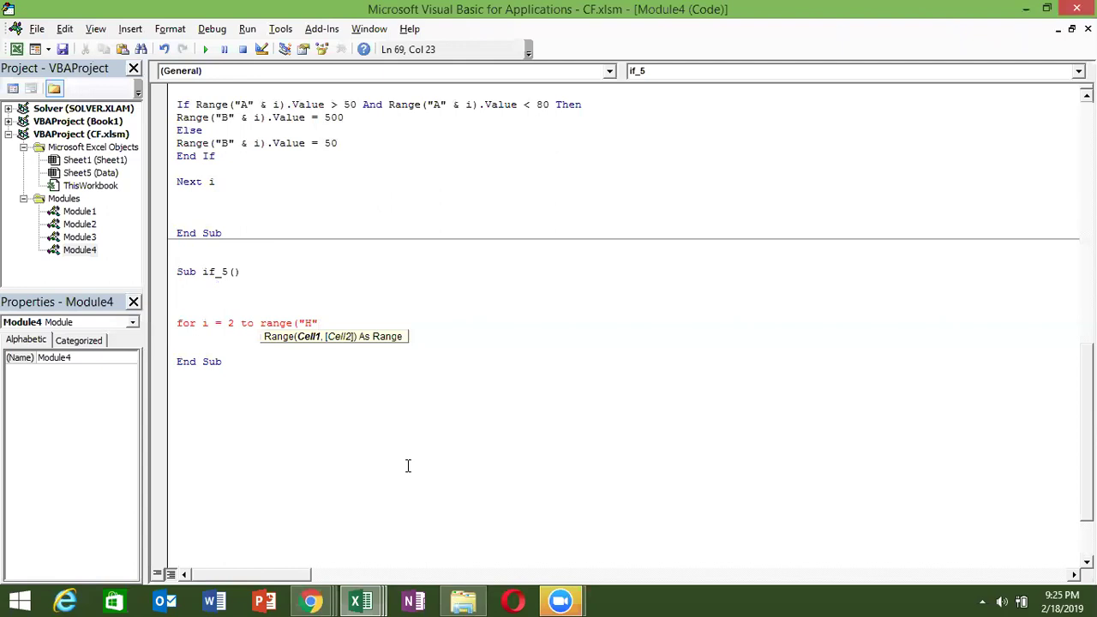
pyautogui.press('BackSpace')
pyautogui.write('65000')
pyautogui.write('")')
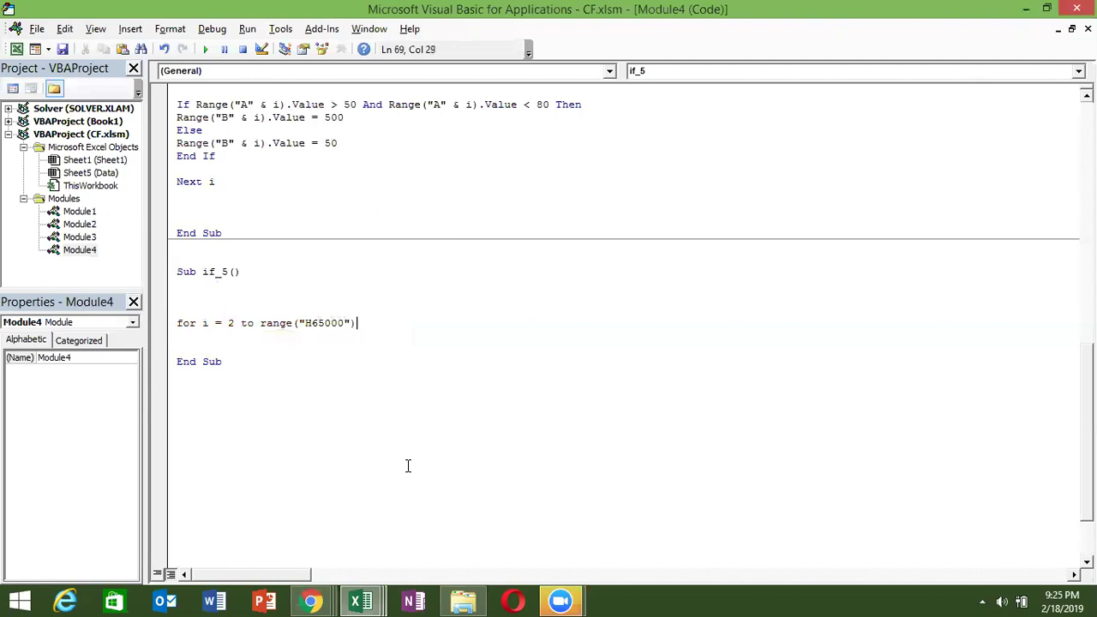
pyautogui.write('.end(')
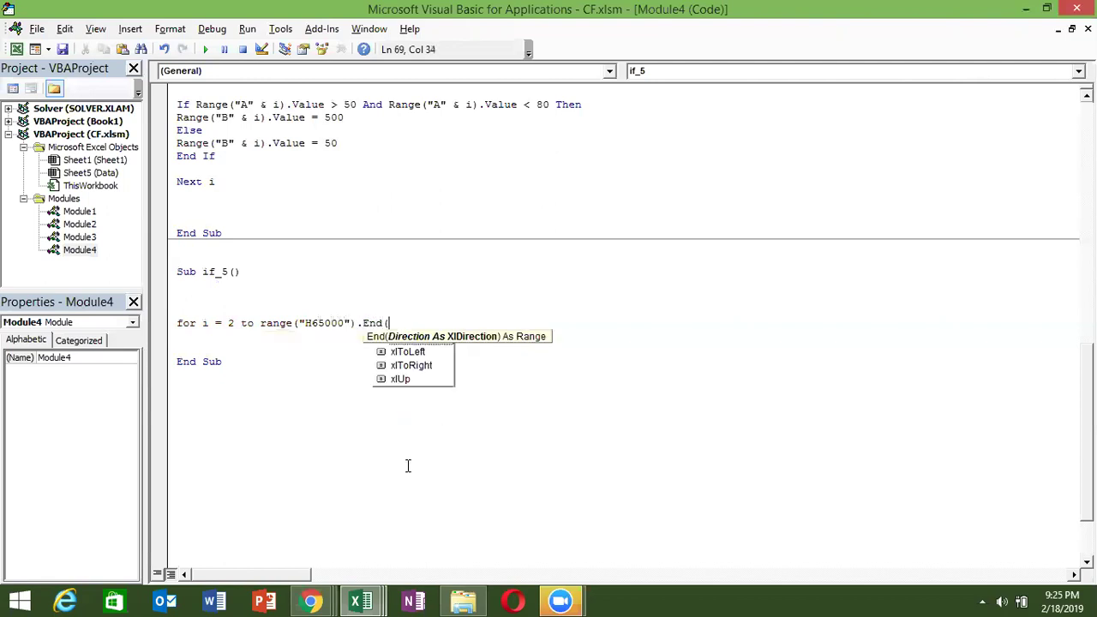
pyautogui.write('xlu')
pyautogui.press('Tab')
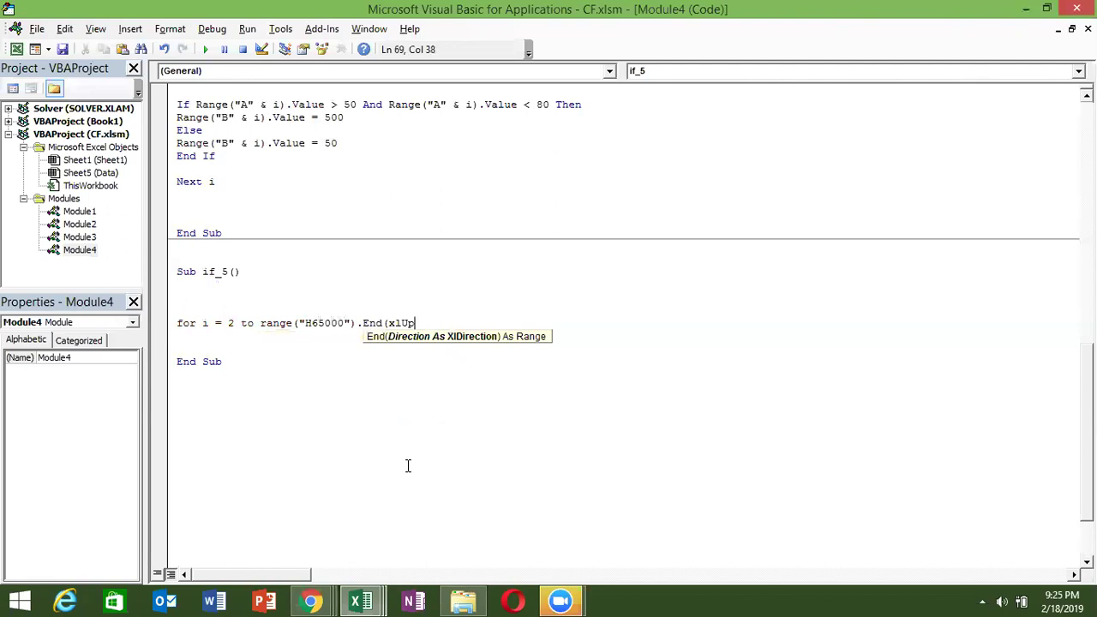
pyautogui.write(').')
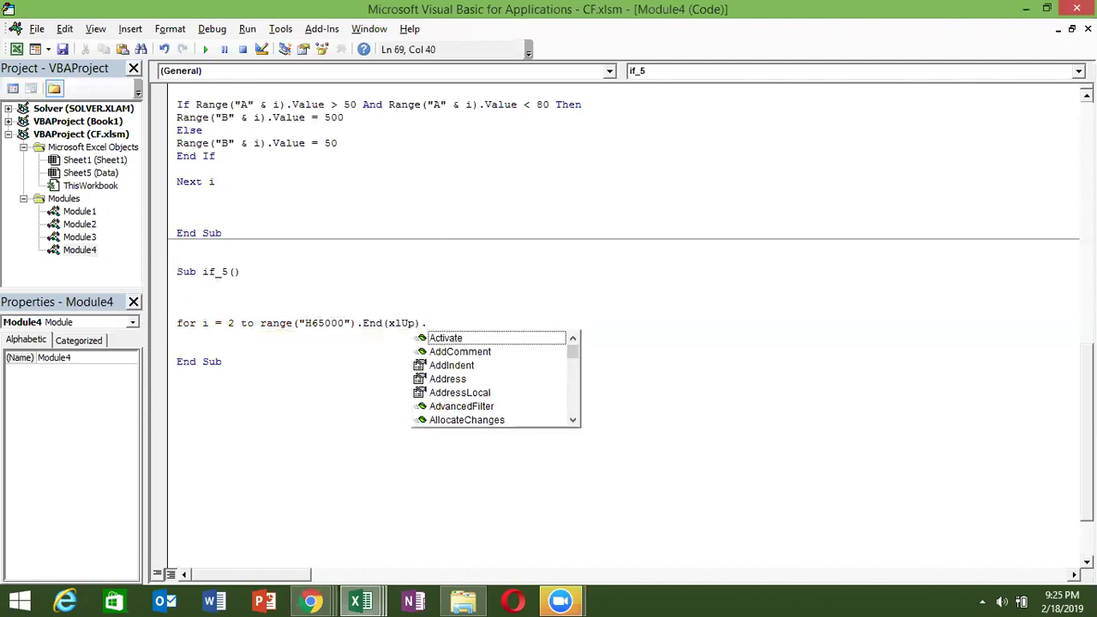
pyautogui.write('ro')
pyautogui.press('Tab')
# Step: Close the loop with Next i and begin an If Range("H" & i) line inside it
pyautogui.press('Return')
pyautogui.press('Return')
pyautogui.write('next ')
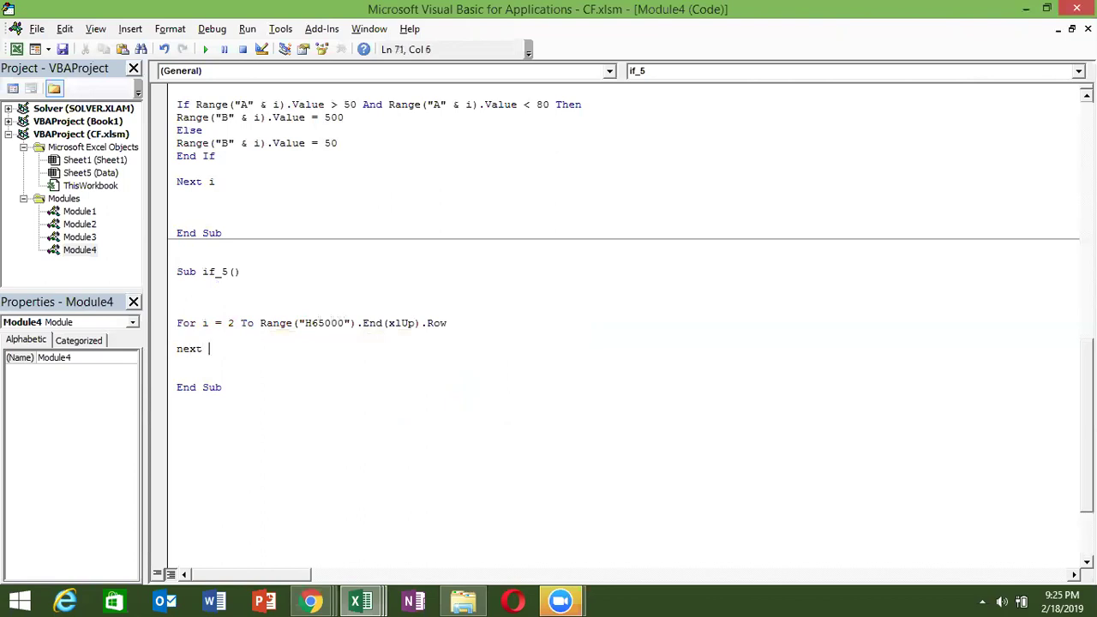
pyautogui.write('o')
pyautogui.press('Up')
pyautogui.press('Return')
pyautogui.press('Return')
pyautogui.doubleClick(212, 374)
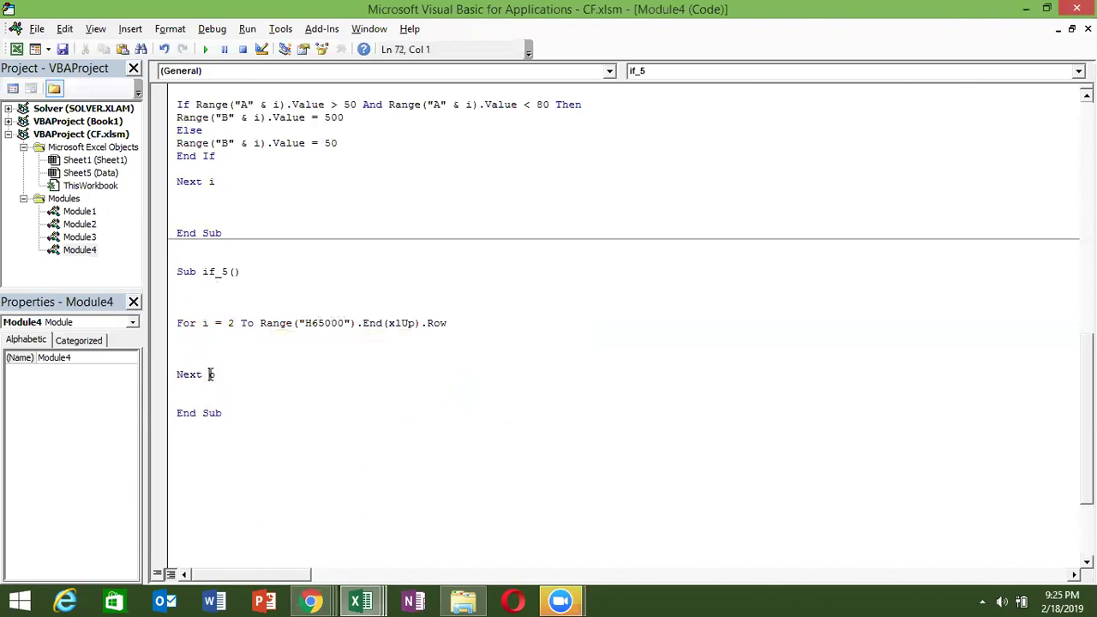
pyautogui.write('i')
pyautogui.press('Return')
pyautogui.press('Return')
pyautogui.press('Return')
pyautogui.press('Up')
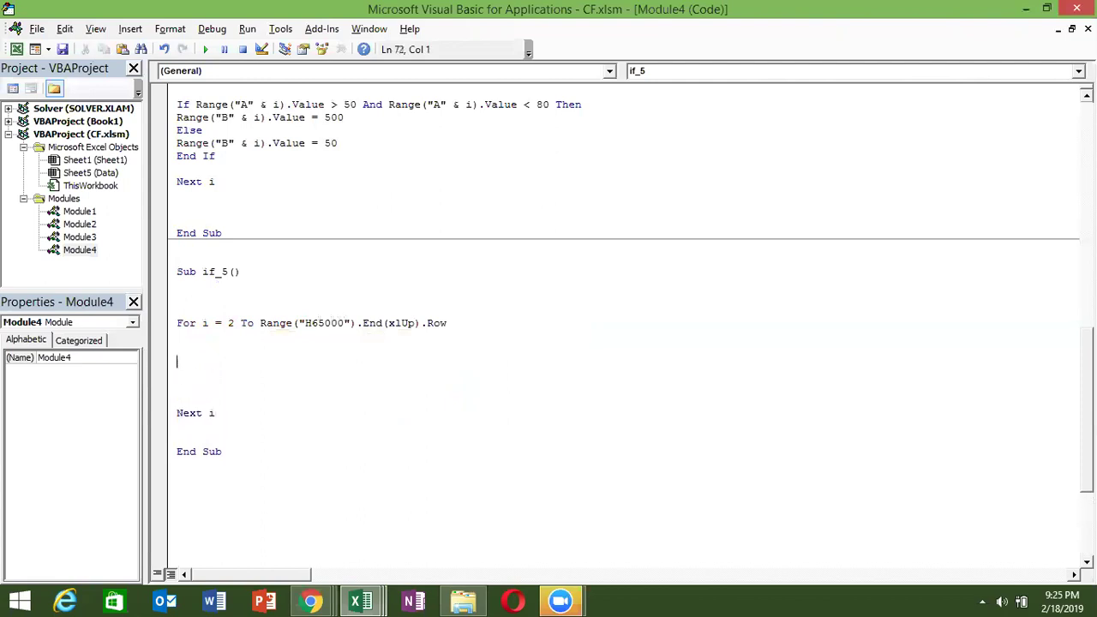
pyautogui.write('if range("H" &')
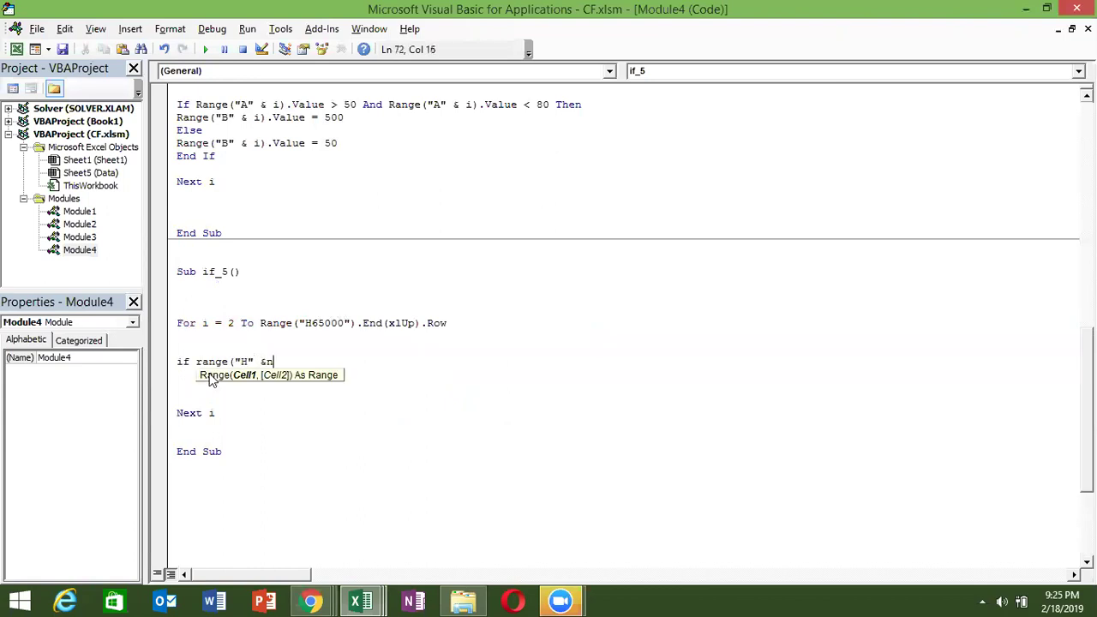
pyautogui.write('i')
pyautogui.write(')b')
# Step: Complete the reference as Range("H" & i).Value and check the column H dates in the worksheet
pyautogui.press('BackSpace')
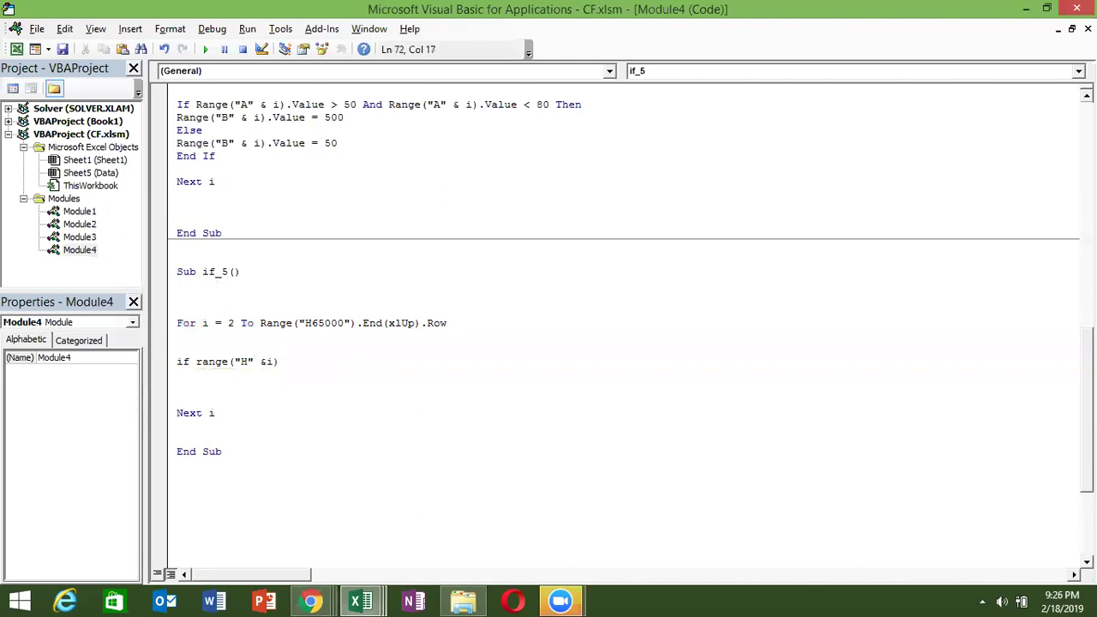
pyautogui.write('.v')
pyautogui.press('Down')
pyautogui.press('Tab')
pyautogui.hotkey('alt', 'F11')
pyautogui.press('Up')
pyautogui.press('Up')
pyautogui.press('Up')
pyautogui.press('Up')
pyautogui.press('Up')
pyautogui.press('Down')
pyautogui.hotkey('alt', 'F11')
# Step: Wrap the reference in Format(..., "DDD") and compare it to "Sat" followed by Or
pyautogui.click(196, 363)
pyautogui.write('format(')
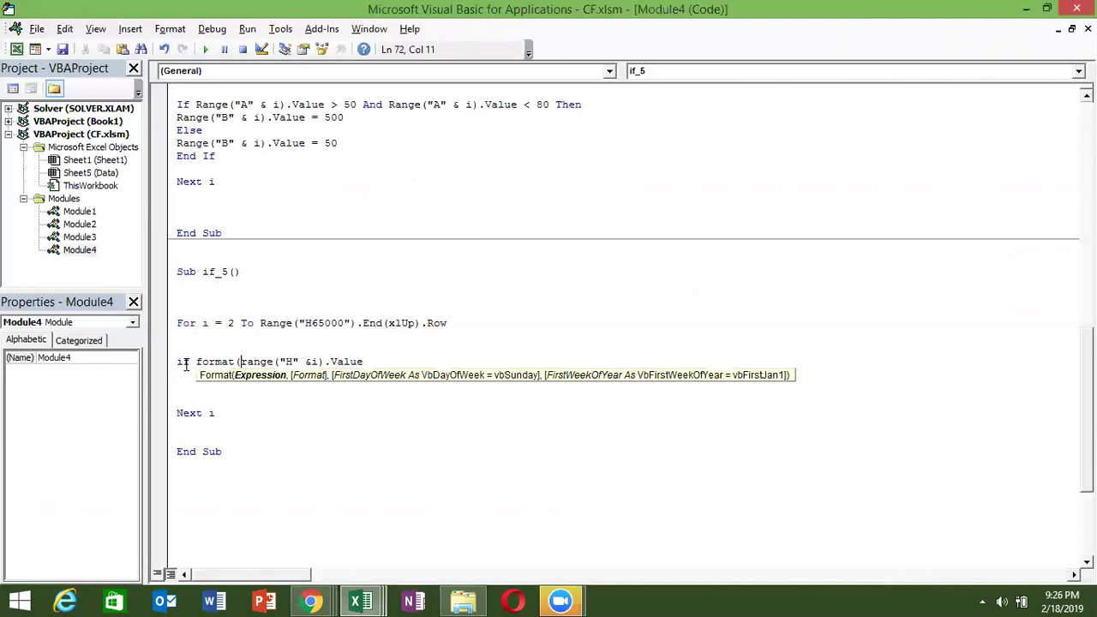
pyautogui.click(375, 360)
pyautogui.write(',"DDD")=')
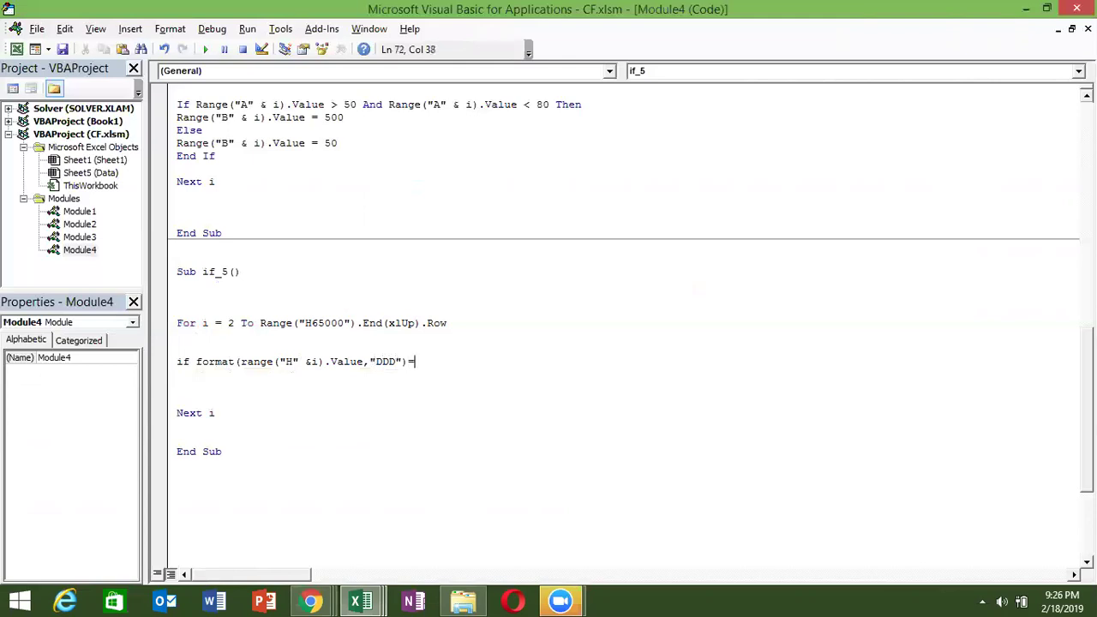
pyautogui.write('Sa')
pyautogui.press('BackSpace')
pyautogui.press('BackSpace')
pyautogui.write('"Sat" ')
pyautogui.write('or')
# Step: Repeat the day-name condition after Or with "Sun" and end the line with Then
pyautogui.click(196, 362)
pyautogui.hotkey('shift', 'Down')
pyautogui.hotkey('ctrl', 'c')
pyautogui.moveTo(395, 364); pyautogui.dragTo(445, 361)
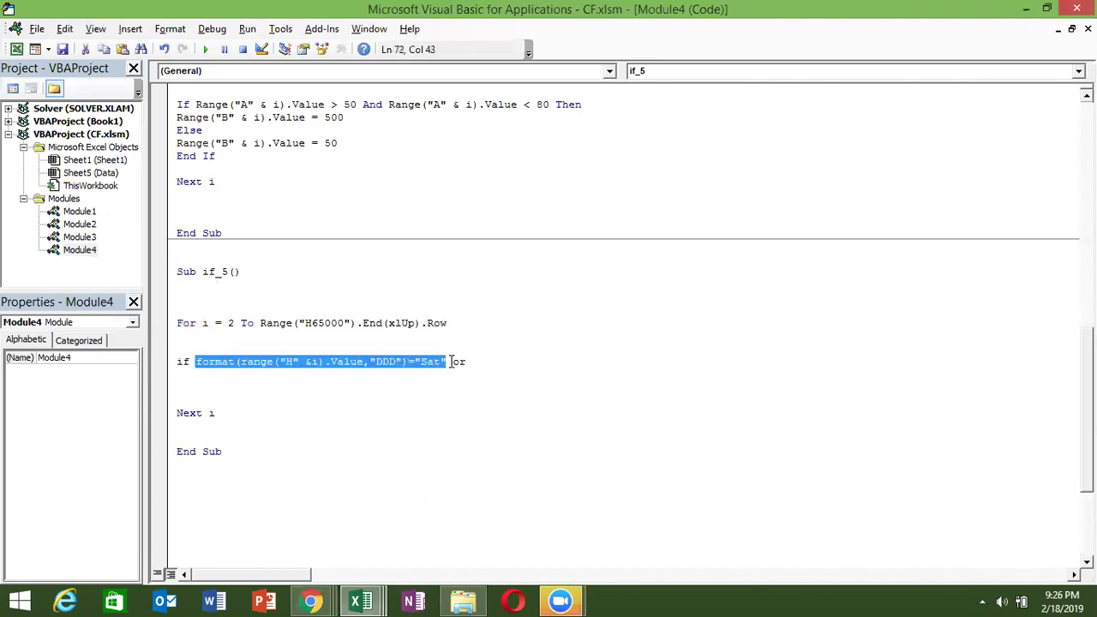
pyautogui.click(482, 362)
pyautogui.hotkey('ctrl', 'v')
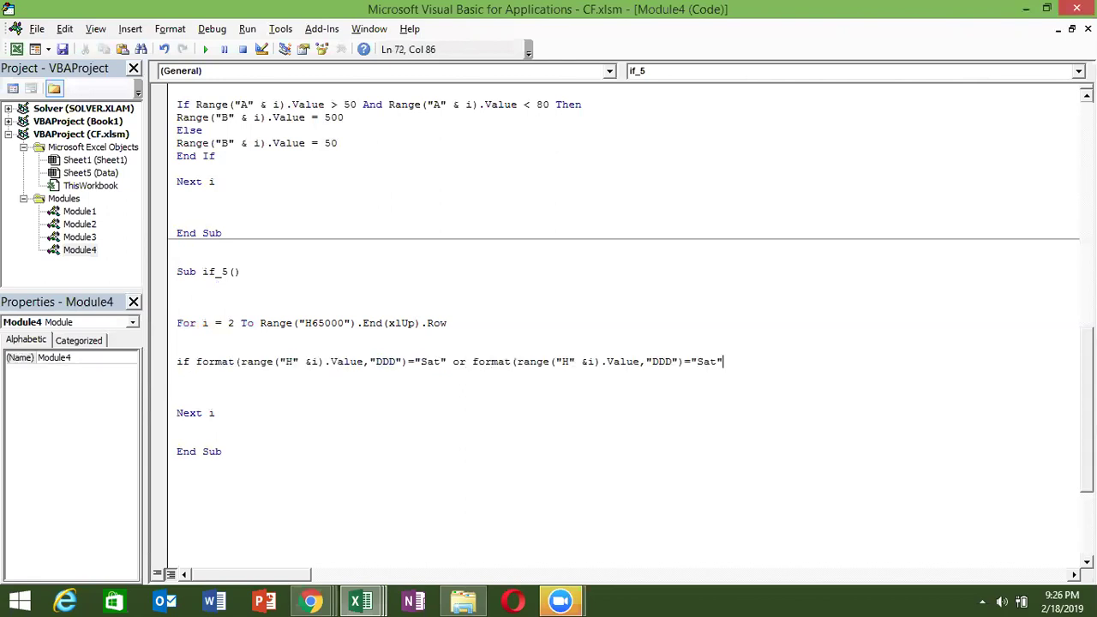
pyautogui.doubleClick(711, 363)
pyautogui.write('Sun')
pyautogui.press('End')
pyautogui.write('then')
pyautogui.press('Return')
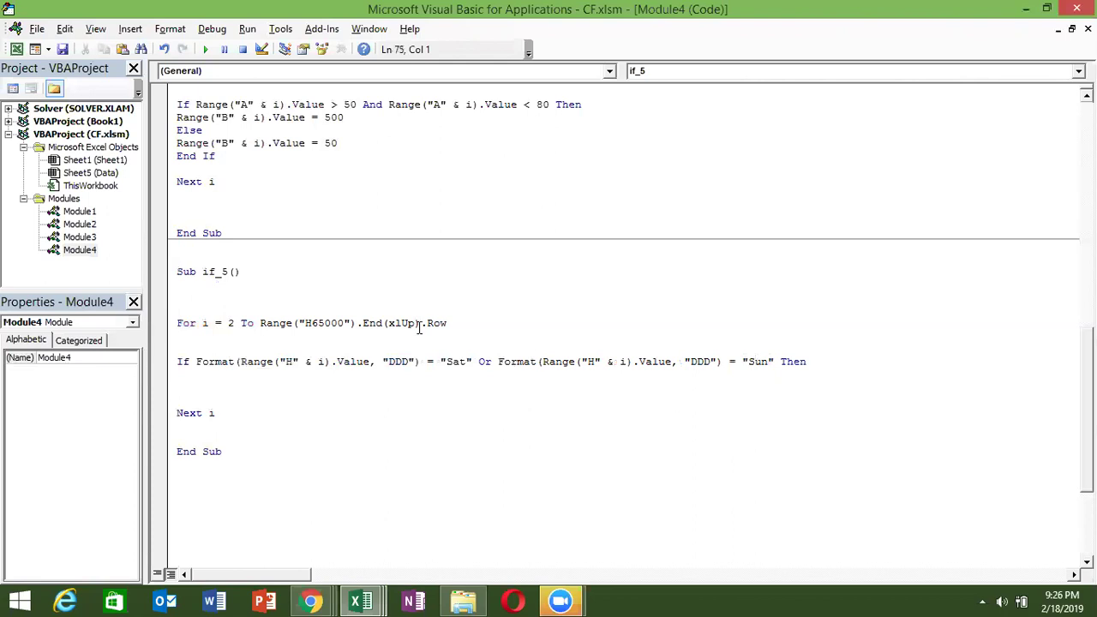
# Step: Declare Dim d As String and set d = Format(Range("H" & i).Value, "DDD") inside the loop
pyautogui.click(234, 296)
pyautogui.write('dim d as str')
pyautogui.press('Tab')
pyautogui.click(211, 340)
pyautogui.write('d=')
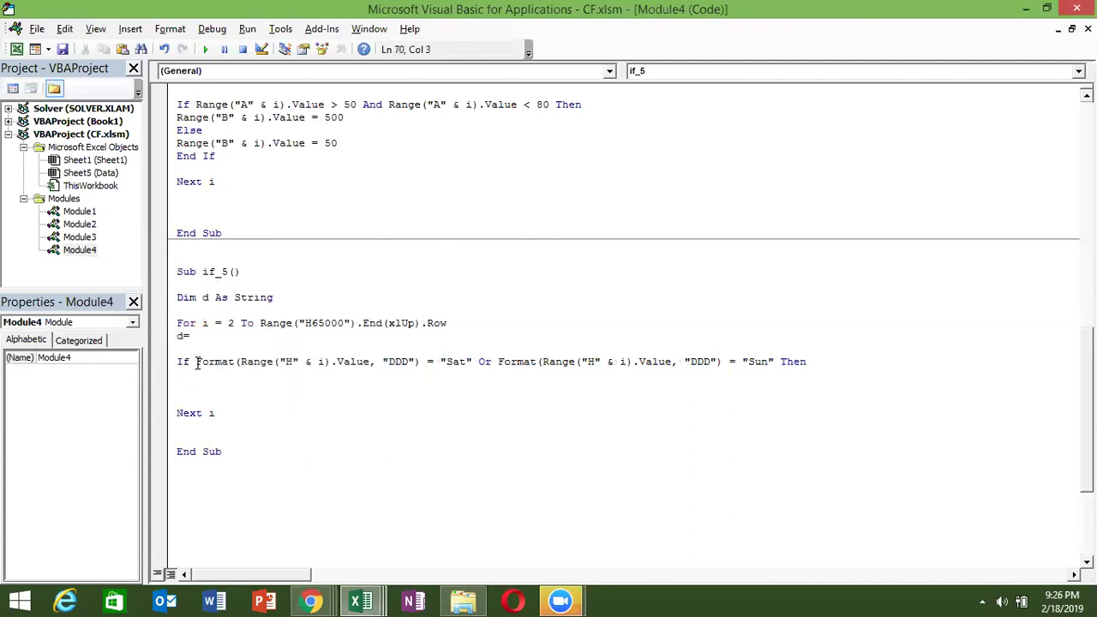
pyautogui.click(197, 366)
pyautogui.press('Return')
pyautogui.moveTo(197, 363); pyautogui.dragTo(422, 363)
pyautogui.hotkey('ctrl', 'c')
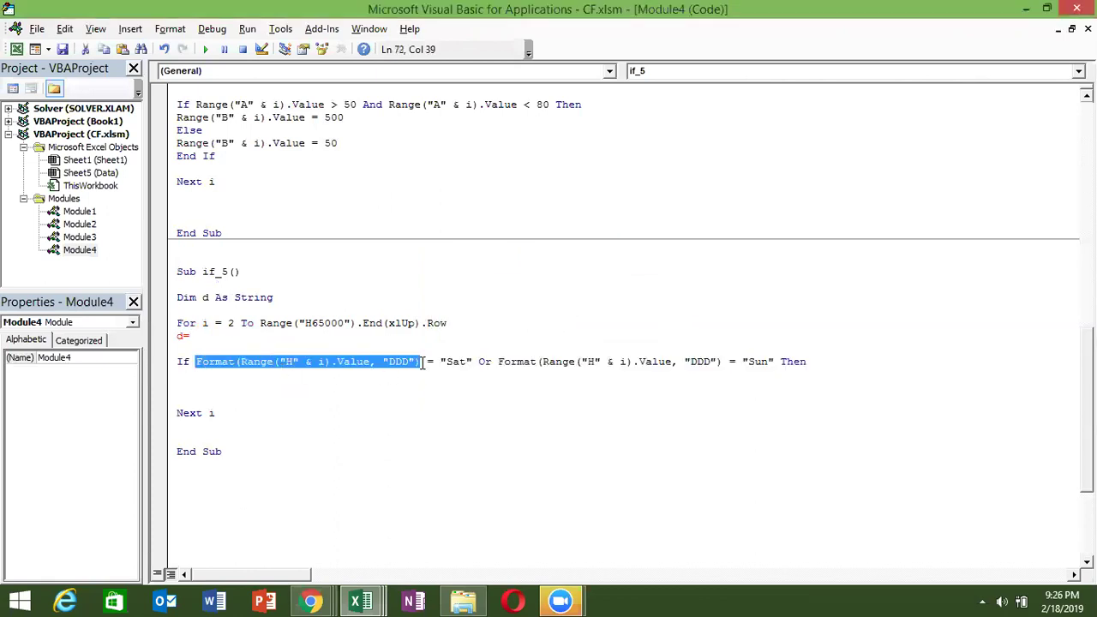
pyautogui.click(349, 340)
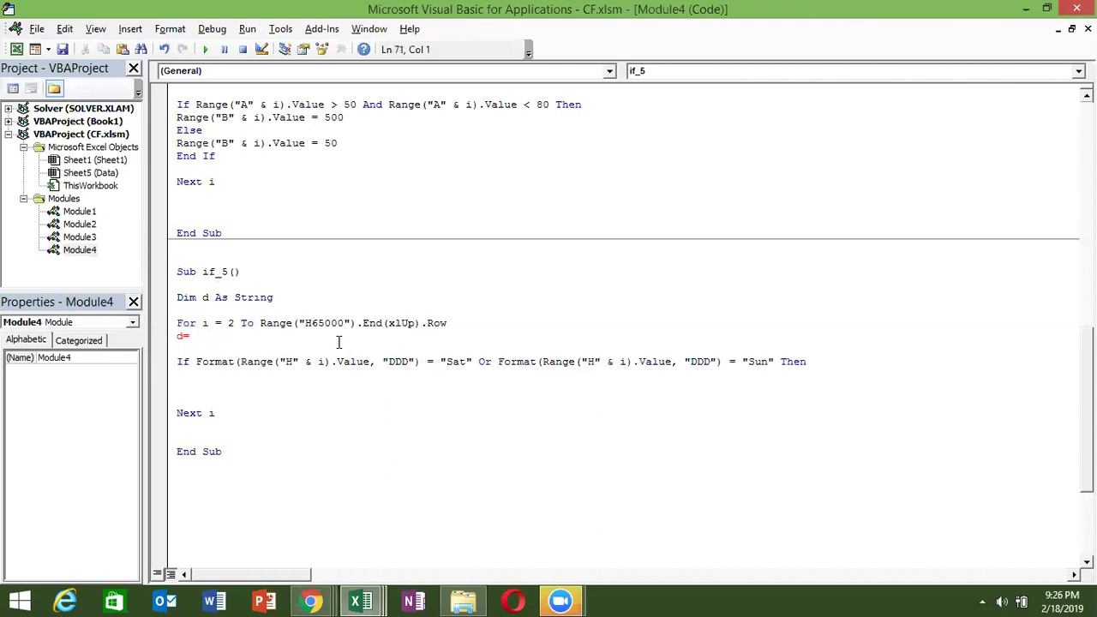
pyautogui.hotkey('ctrl', 'v')
# Step: Replace both Format expressions in the If with d, giving d = "Sat" Or d = "Sun"
pyautogui.click(330, 362)
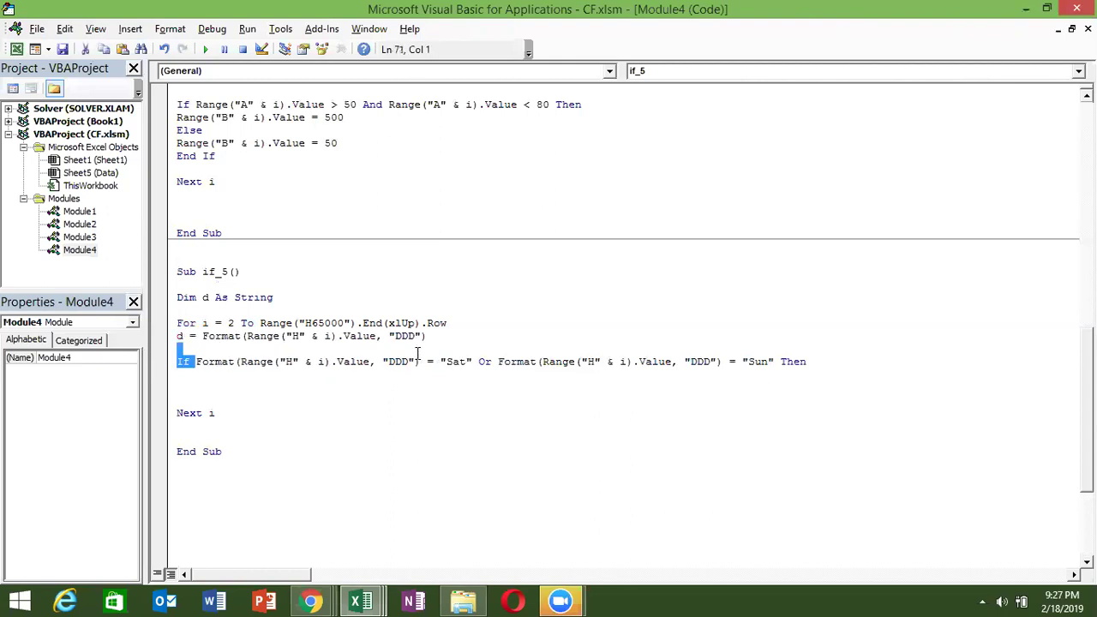
pyautogui.moveTo(197, 361); pyautogui.dragTo(419, 360)
pyautogui.write('d')
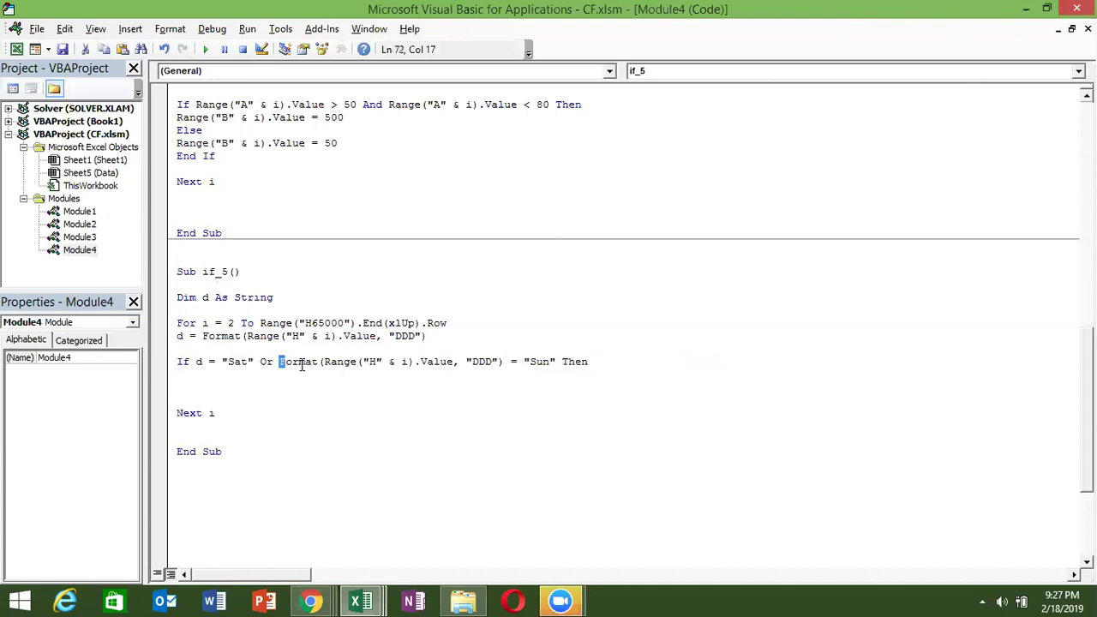
pyautogui.moveTo(282, 361); pyautogui.dragTo(505, 362)
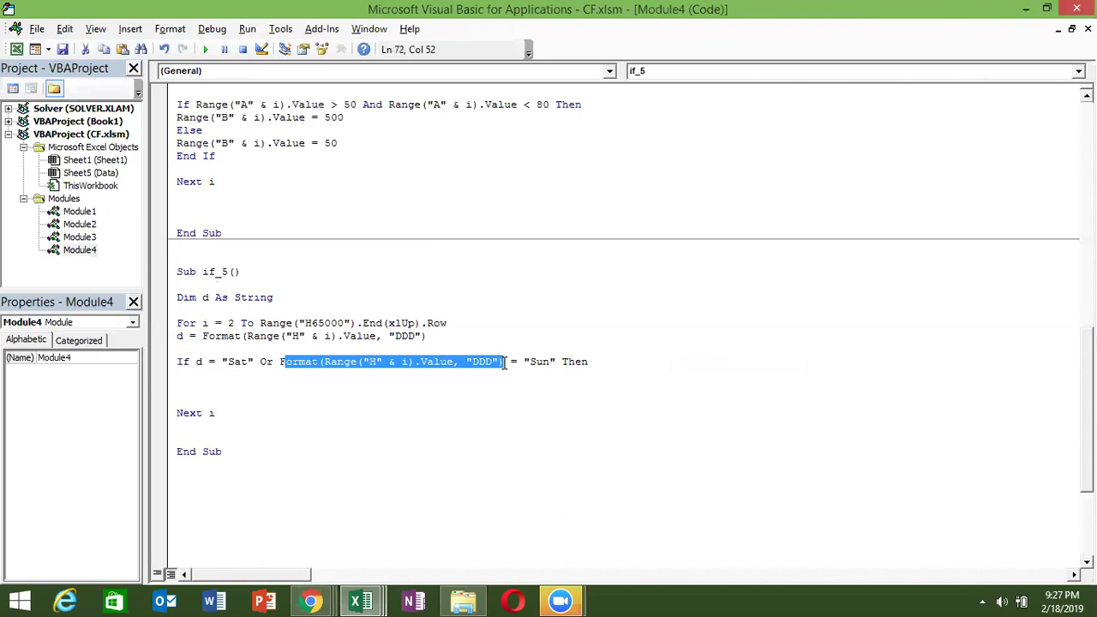
pyautogui.write('d = "Sat" Or')
pyautogui.press('Left')
pyautogui.press('BackSpace')
pyautogui.press('Delete')
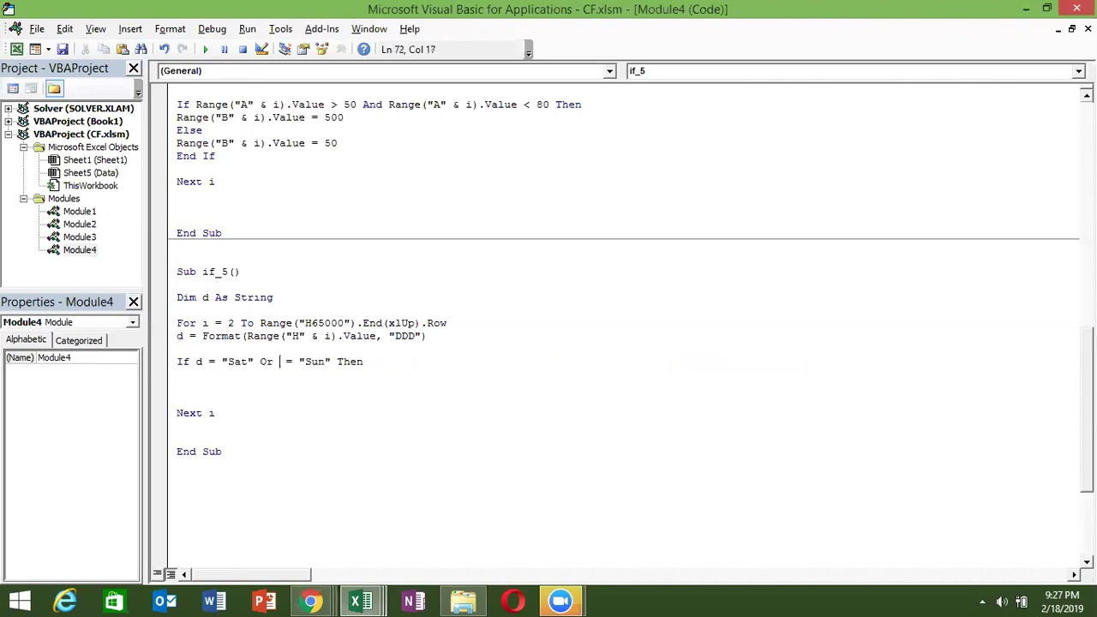
pyautogui.write('d')
pyautogui.click(239, 385)
# Step: Write Range("I" & i).Value = "WeekEnd" under the If and add an Else line
pyautogui.write('range(')
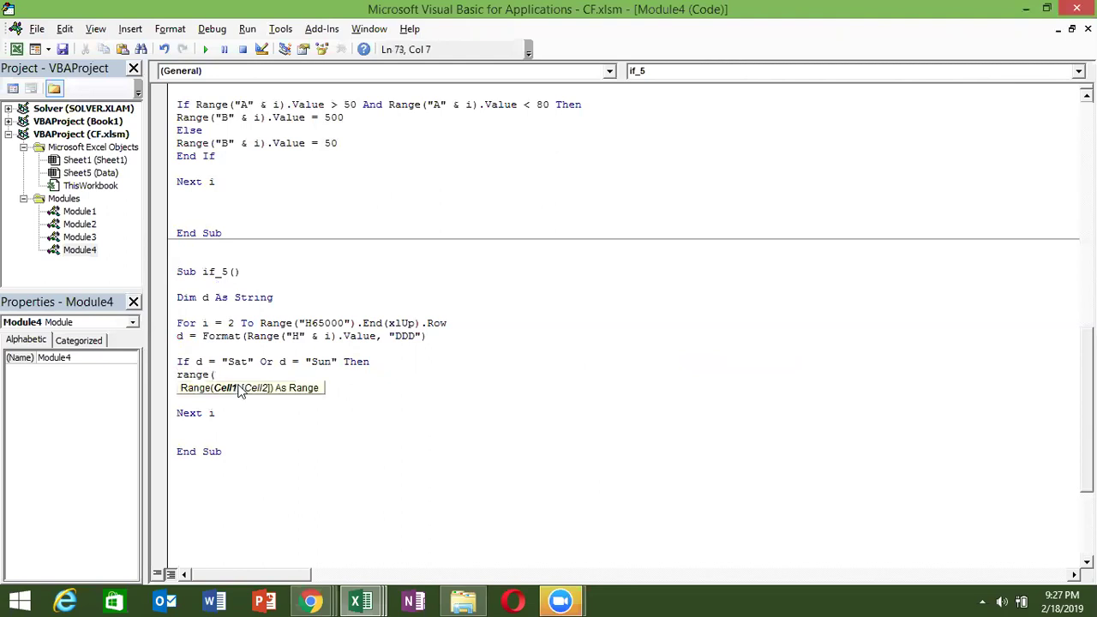
pyautogui.write('"I" ')
pyautogui.write('& i')
pyautogui.press('BackSpace')
pyautogui.write('i')
pyautogui.write(').V')
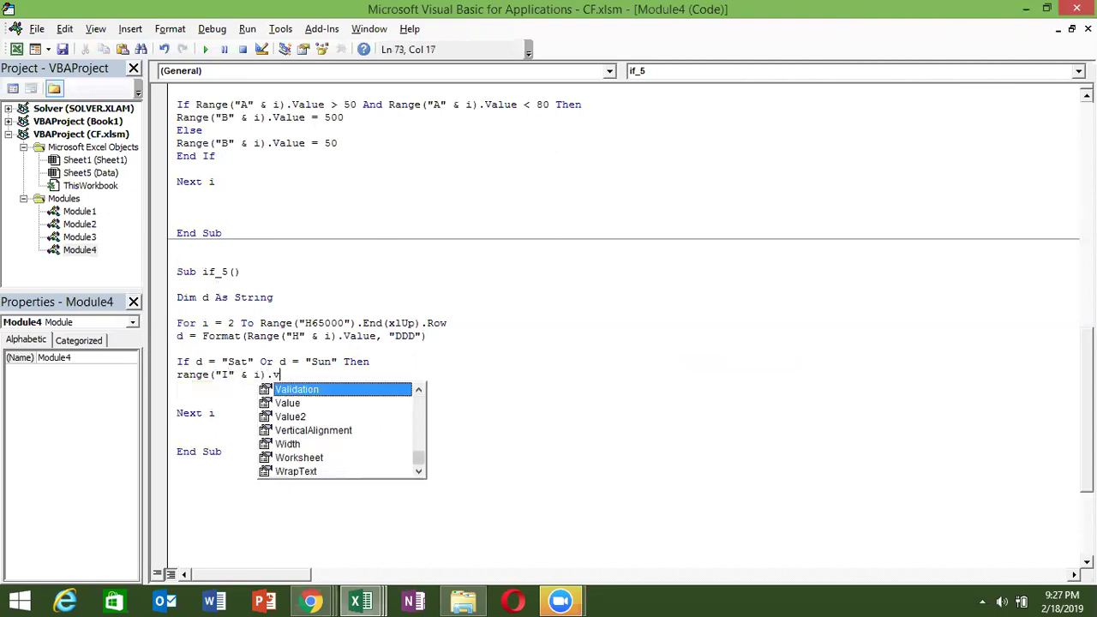
pyautogui.write('alue = ')
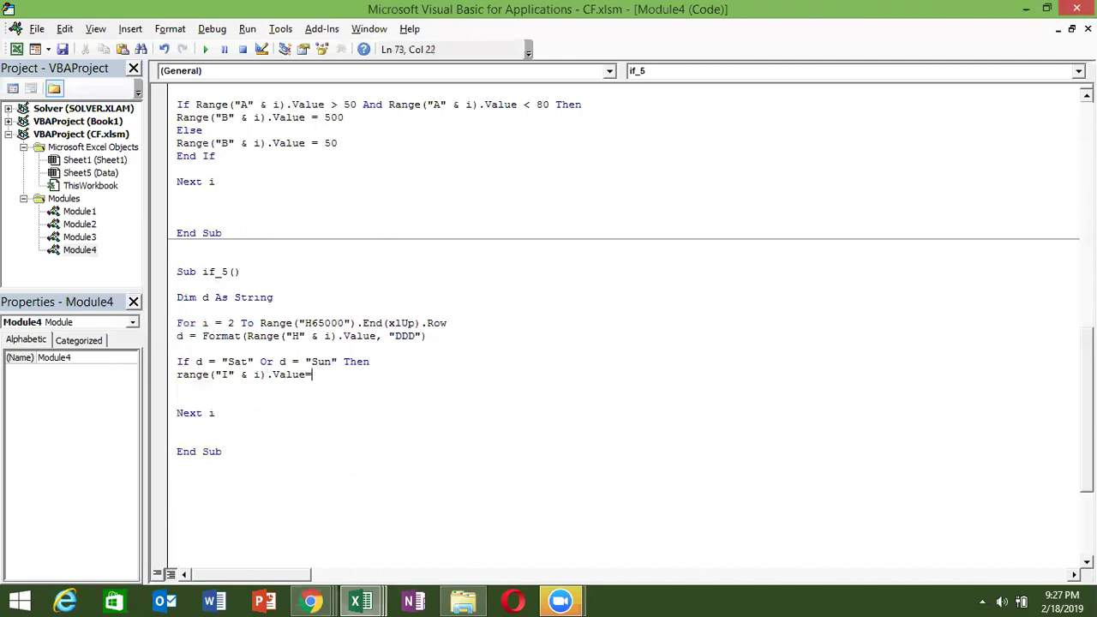
pyautogui.write('"Wee')
pyautogui.write('kEnd"')
pyautogui.press('Return')
pyautogui.write('Else')
pyautogui.press('Return')
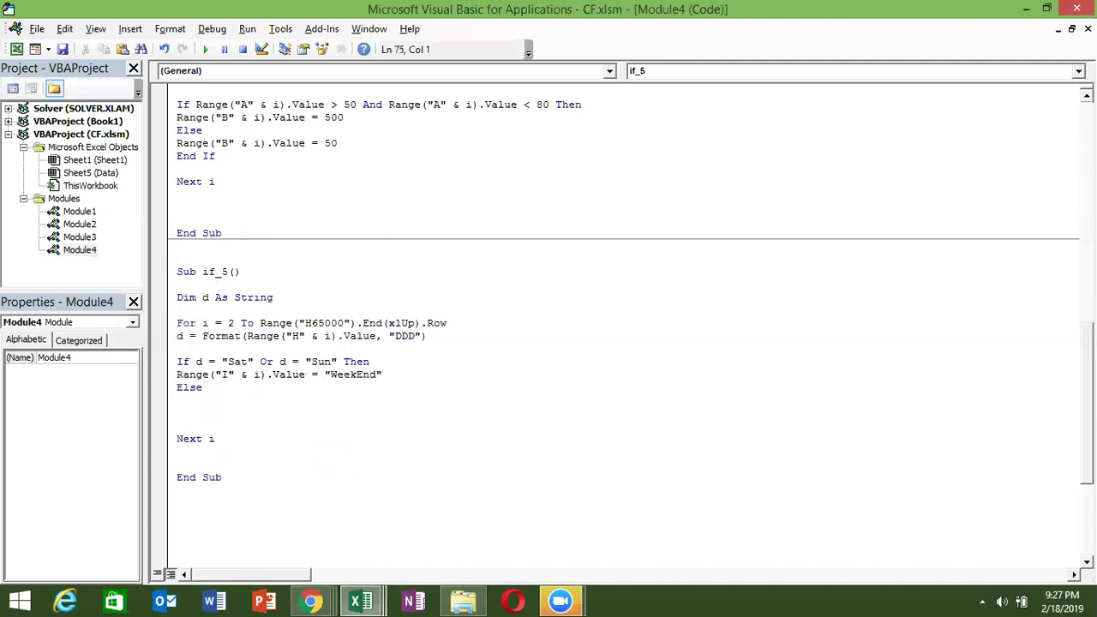
# Step: Add a copy of the assignment under Else set to "WorkDay" and close the block with End If
pyautogui.press('Up')
pyautogui.hotkey('shift', 'Up')
pyautogui.hotkey('ctrl', 'c')
pyautogui.hotkey('shift', 'Down')
pyautogui.hotkey('ctrl', 'v')
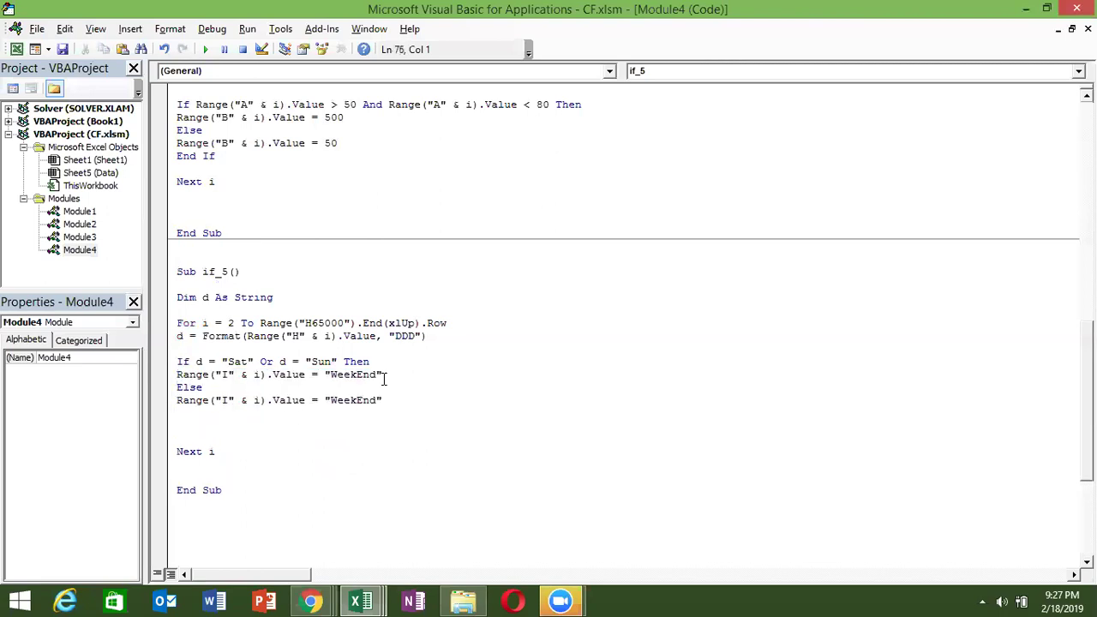
pyautogui.press('Up')
pyautogui.press('Home')
pyautogui.hotkey('shift', 'End')
pyautogui.click(363, 400)
pyautogui.doubleClick(361, 400)
pyautogui.write('Wor')
pyautogui.write('kDay')
pyautogui.click(177, 413)
pyautogui.write('endif')
pyautogui.press('Return')
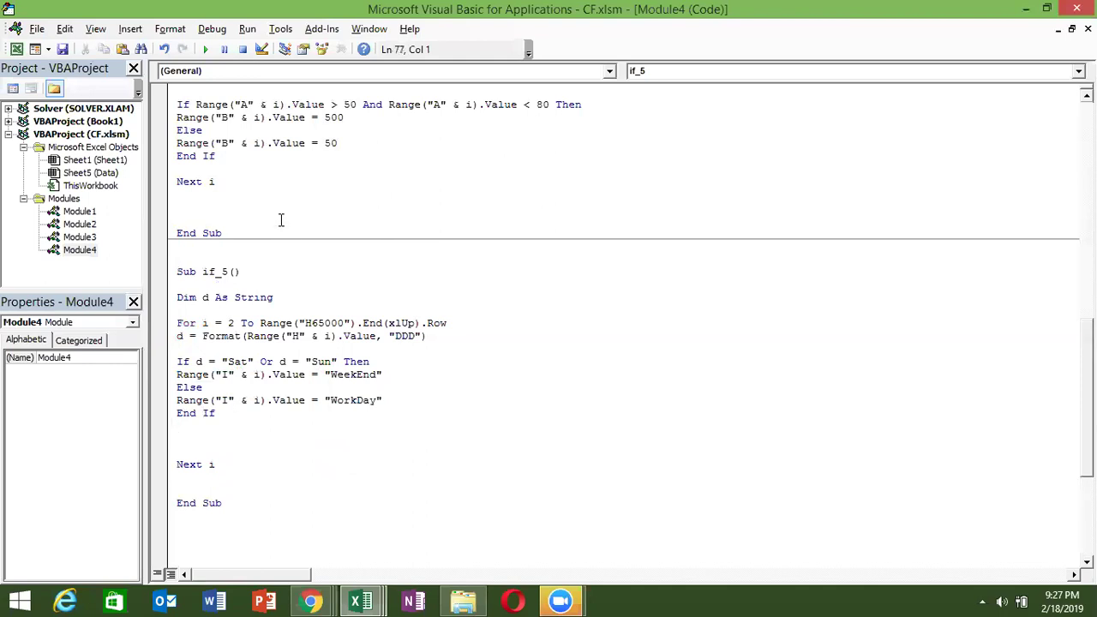
pyautogui.hotkey('alt', 'F11')
pyautogui.hotkey('alt', 'F11')
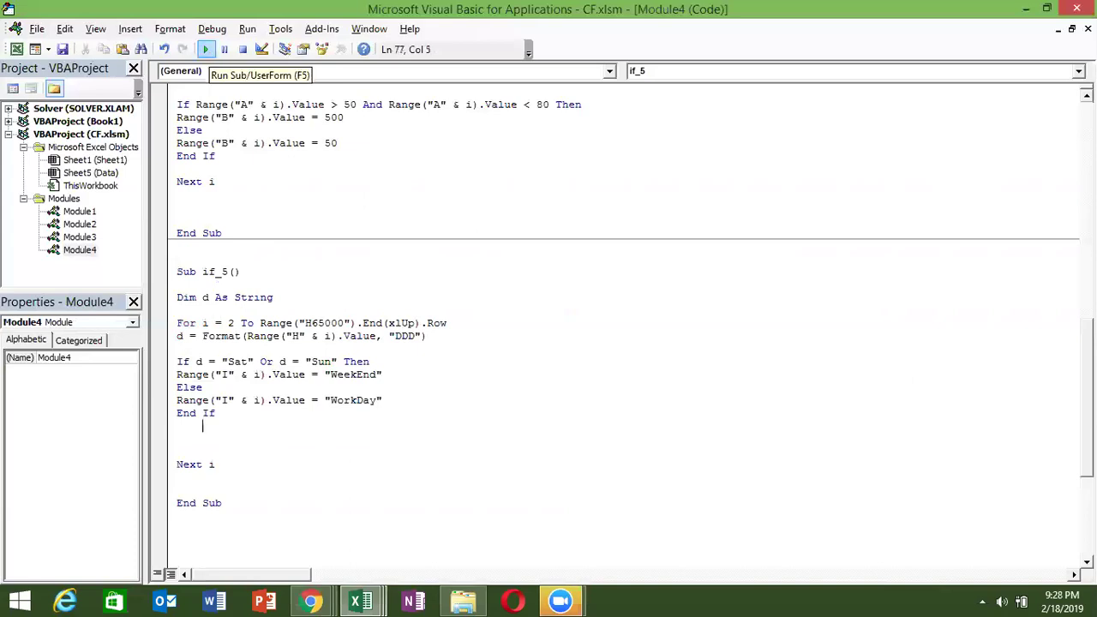
# Step: Run if_5, check the WorkDay/WeekEnd results in column I, and return to the code
pyautogui.click(210, 53)
pyautogui.hotkey('alt', 'F11')
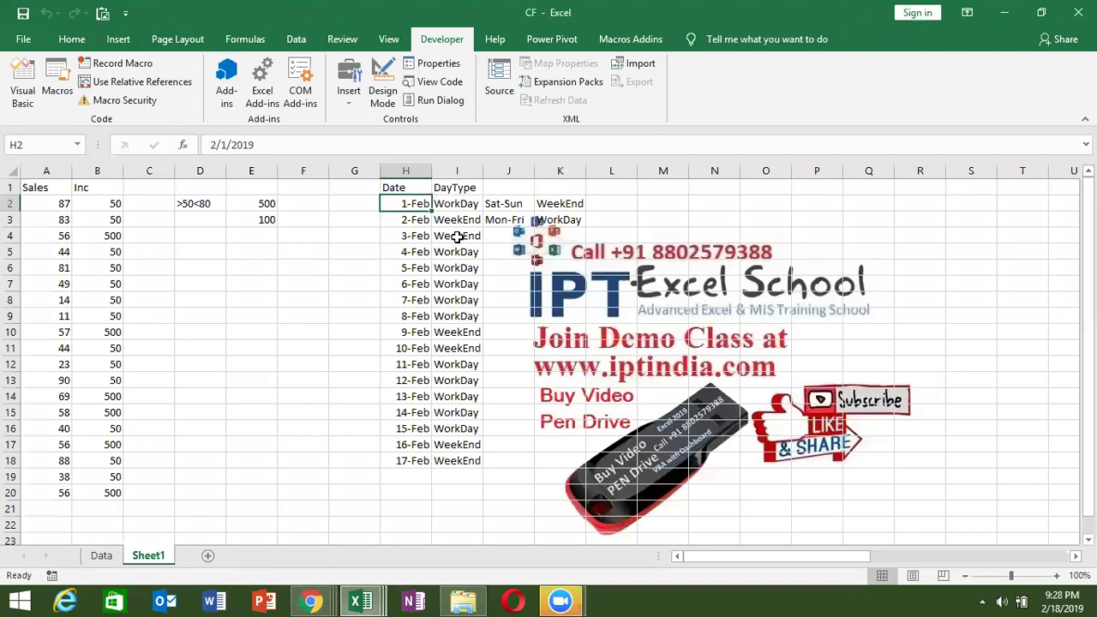
pyautogui.hotkey('alt', 'F11')
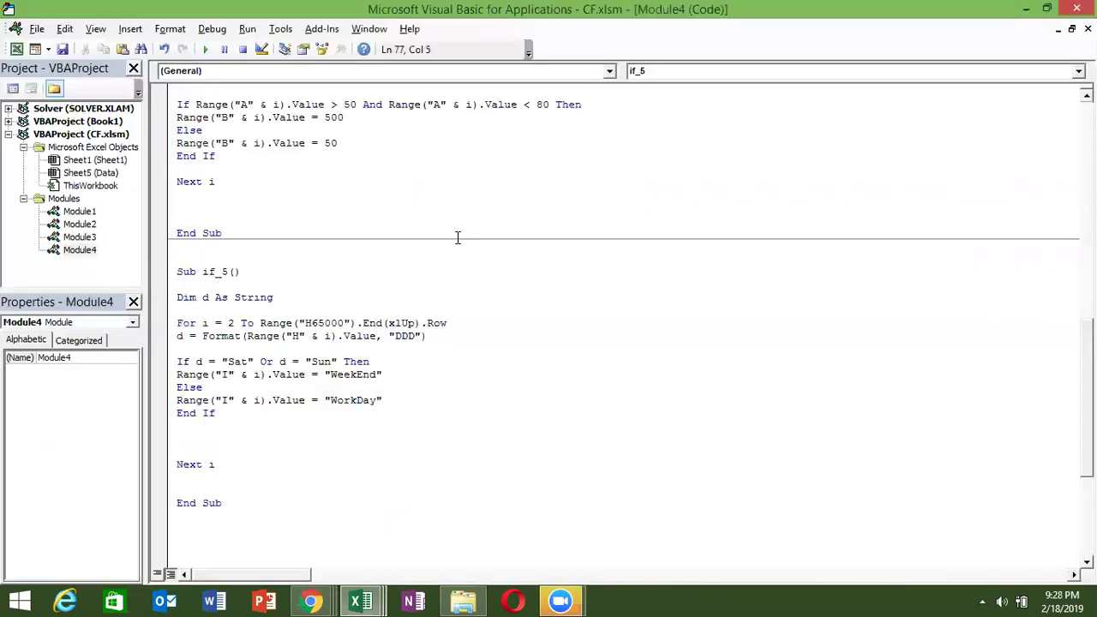
pyautogui.press('Up')
pyautogui.press('Up')
pyautogui.press('Up')
# Step: Go to the top of Module4 and select the code from Sub if_1 down to the end of if_5
pyautogui.press('Up')
pyautogui.press('Up')
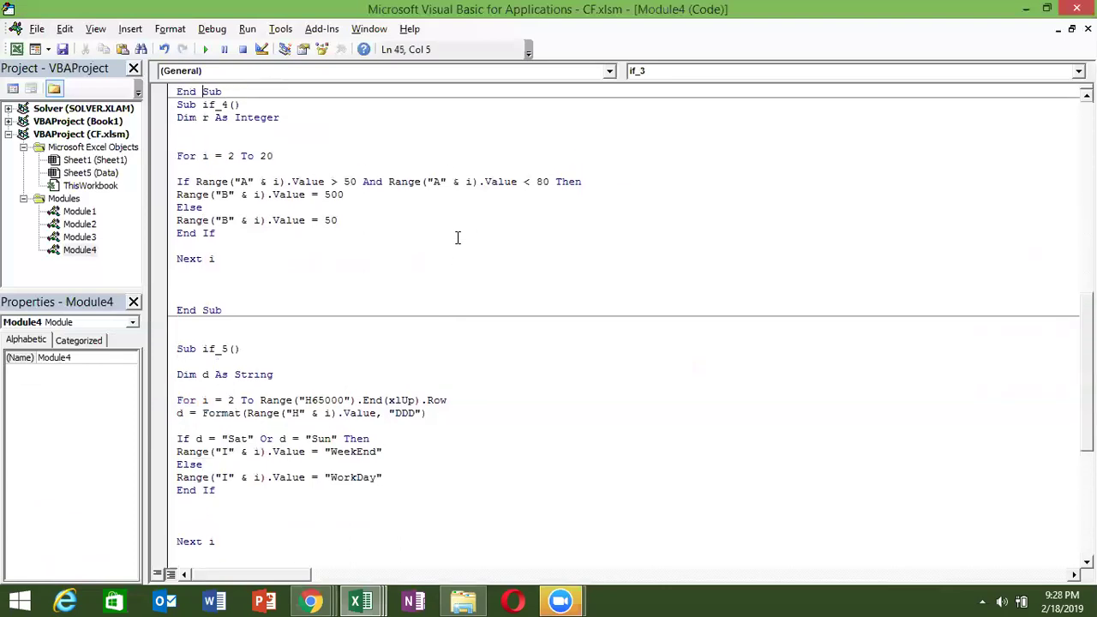
pyautogui.press('Up')
pyautogui.press('Up')
pyautogui.press('Up')
pyautogui.press('Up')
pyautogui.press('Up')
pyautogui.press('Up')
pyautogui.press('Up')
pyautogui.press('Up')
pyautogui.press('Up')
pyautogui.press('Up')
pyautogui.press('Up')
pyautogui.press('Up')
pyautogui.press('Up')
pyautogui.press('Up')
pyautogui.press('Down')
pyautogui.press('Up')
pyautogui.press('Up')
pyautogui.press('Up')
pyautogui.press('Up')
pyautogui.press('Up')
pyautogui.press('Up')
pyautogui.press('Up')
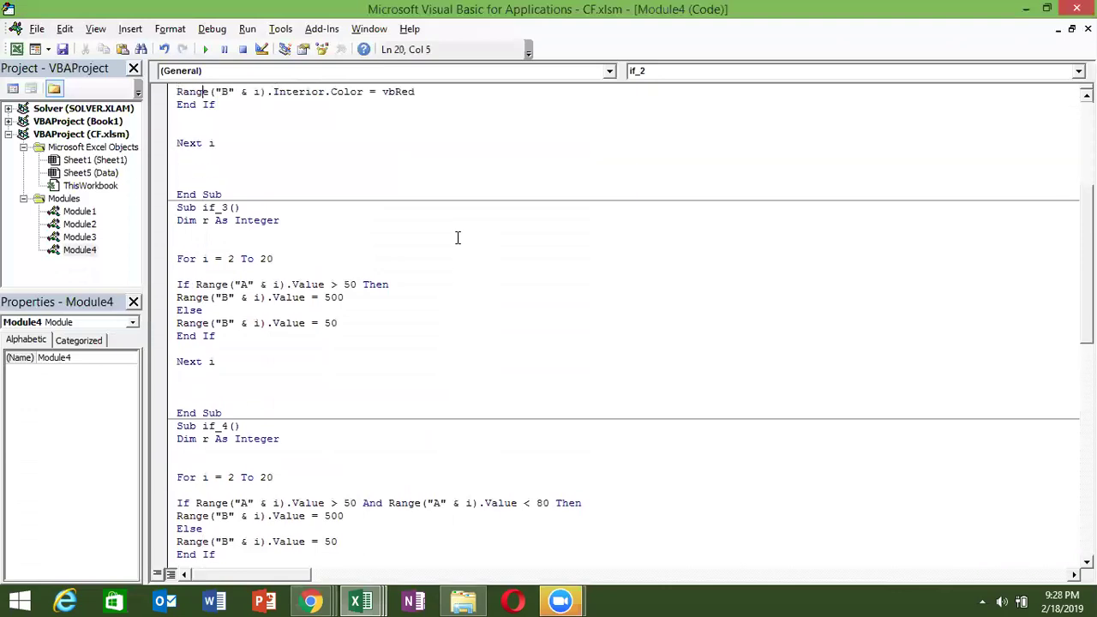
pyautogui.press('Up')
pyautogui.press('Up')
pyautogui.press('Up')
pyautogui.press('Down')
pyautogui.press('Down')
pyautogui.press('Down')
pyautogui.press('Down')
pyautogui.press('Up')
pyautogui.press('Up')
pyautogui.press('Up')
pyautogui.press('Up')
pyautogui.press('Up')
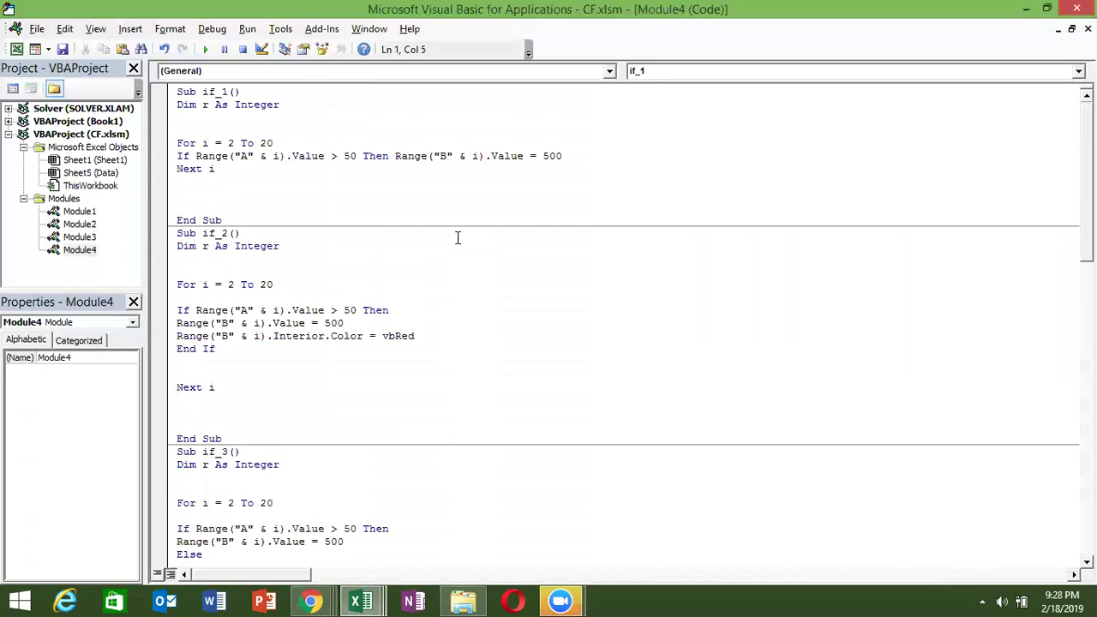
pyautogui.press('End')
pyautogui.press('Up')
pyautogui.press('Left')
pyautogui.press('Home')
pyautogui.hotkey('shift', 'Down')
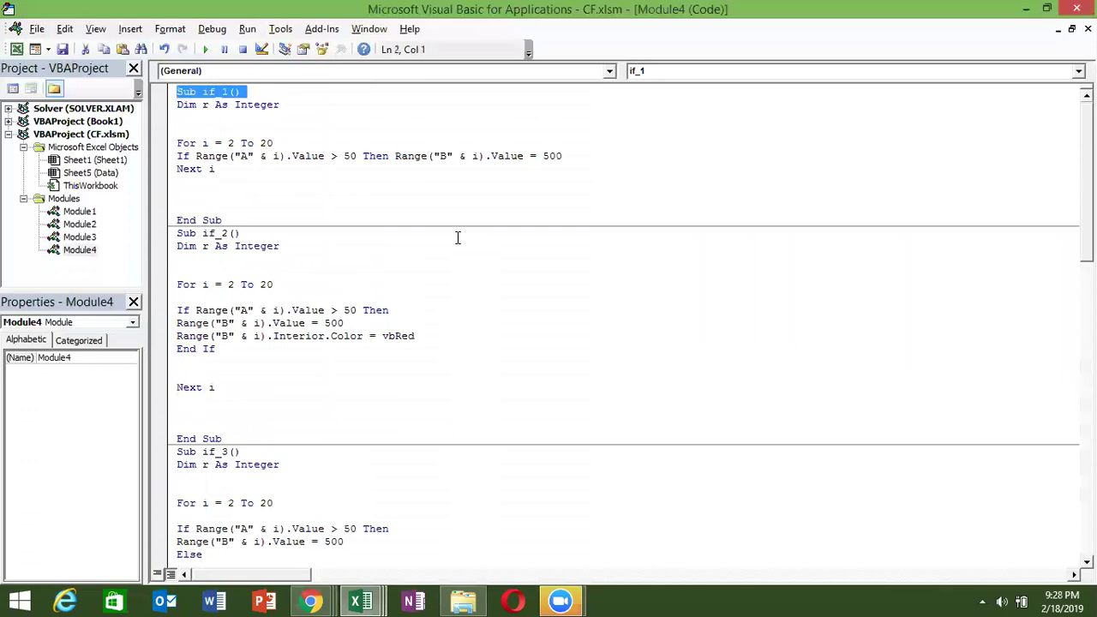
pyautogui.hotkey('shift', 'Down')
pyautogui.hotkey('shift', 'Down')
pyautogui.hotkey('shift', 'Down')
pyautogui.hotkey('shift', 'Down')
pyautogui.hotkey('shift', 'Down')
pyautogui.hotkey('shift', 'Down')
pyautogui.hotkey('shift', 'Down')
pyautogui.hotkey('shift', 'Down')
pyautogui.hotkey('shift', 'Down')
pyautogui.hotkey('shift', 'Down')
pyautogui.hotkey('shift', 'Down')
pyautogui.hotkey('shift', 'Down')
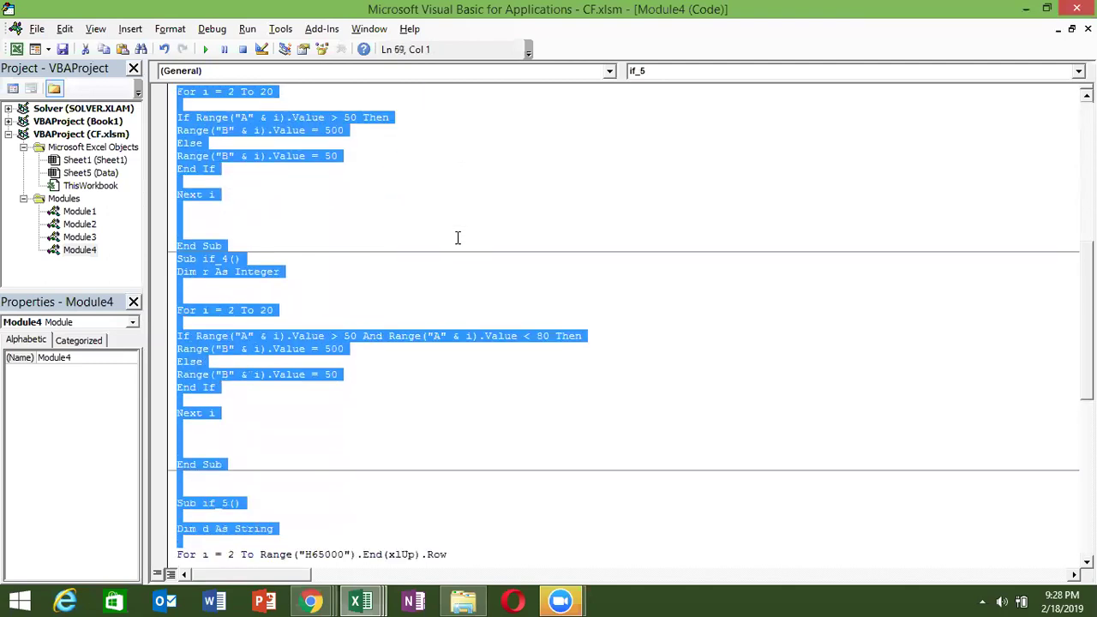
pyautogui.hotkey('shift', 'Down')
pyautogui.hotkey('shift', 'Down')
pyautogui.hotkey('shift', 'Down')
pyautogui.hotkey('shift', 'Down')
pyautogui.hotkey('shift', 'Down')
pyautogui.hotkey('shift', 'Down')
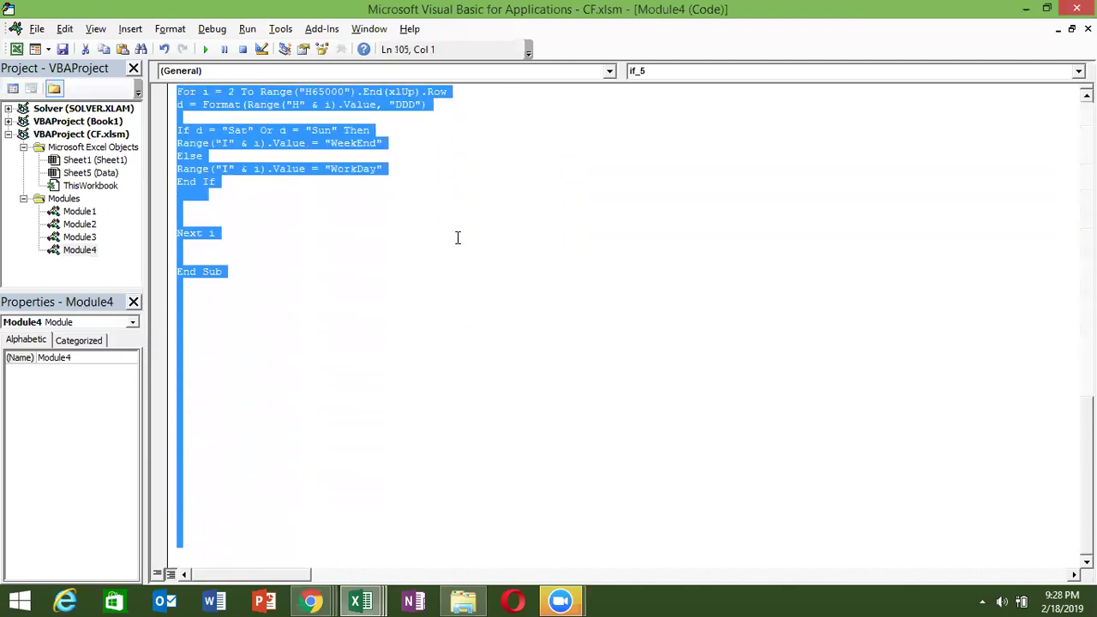
pyautogui.click(311, 599)
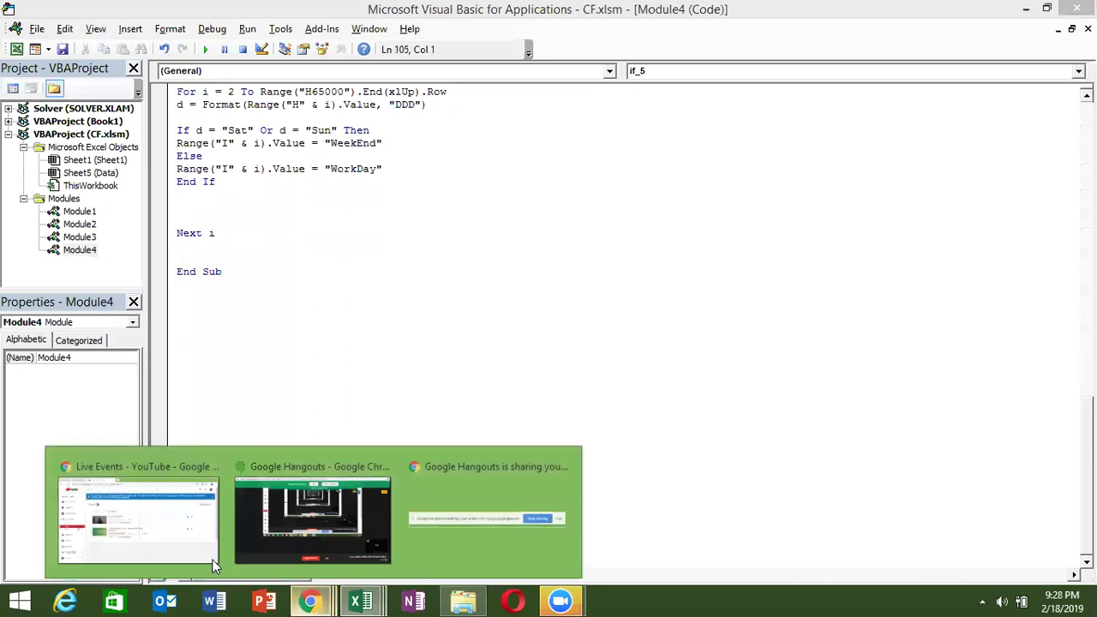
# Step: In the browser's Gmail tab, compose a new message with the subject 'Code'
pyautogui.click(197, 545)
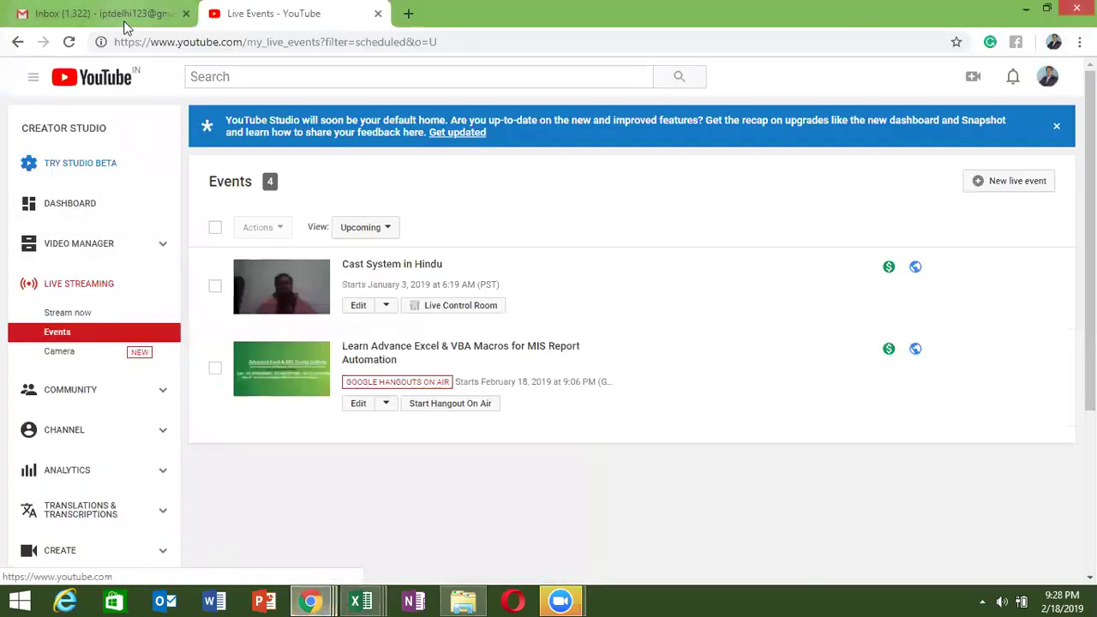
pyautogui.click(129, 16)
pyautogui.click(90, 143)
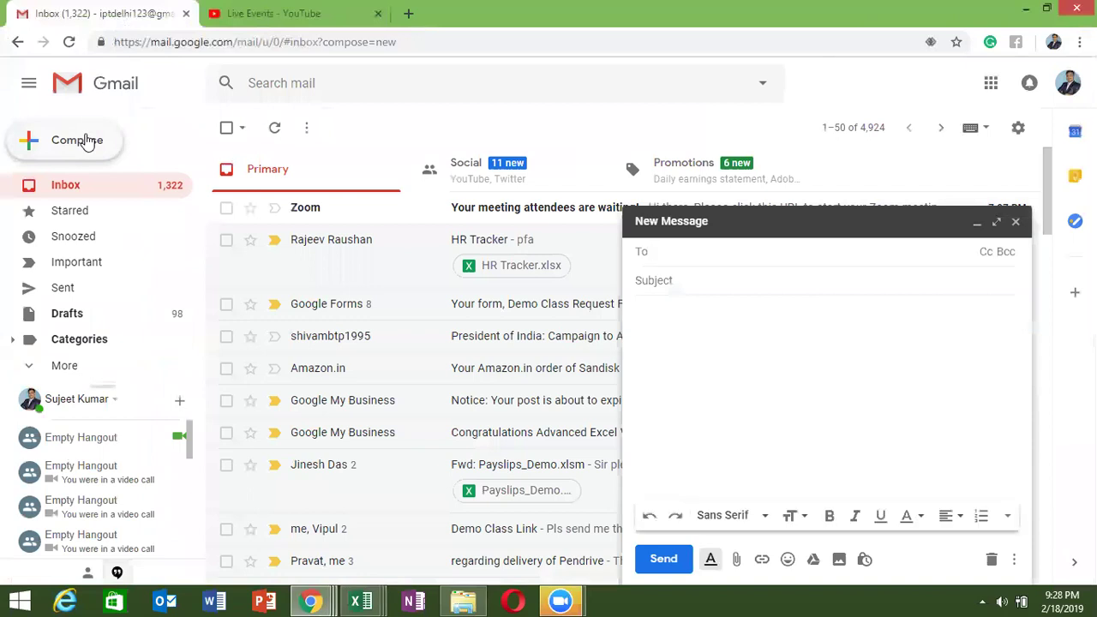
pyautogui.click(693, 320)
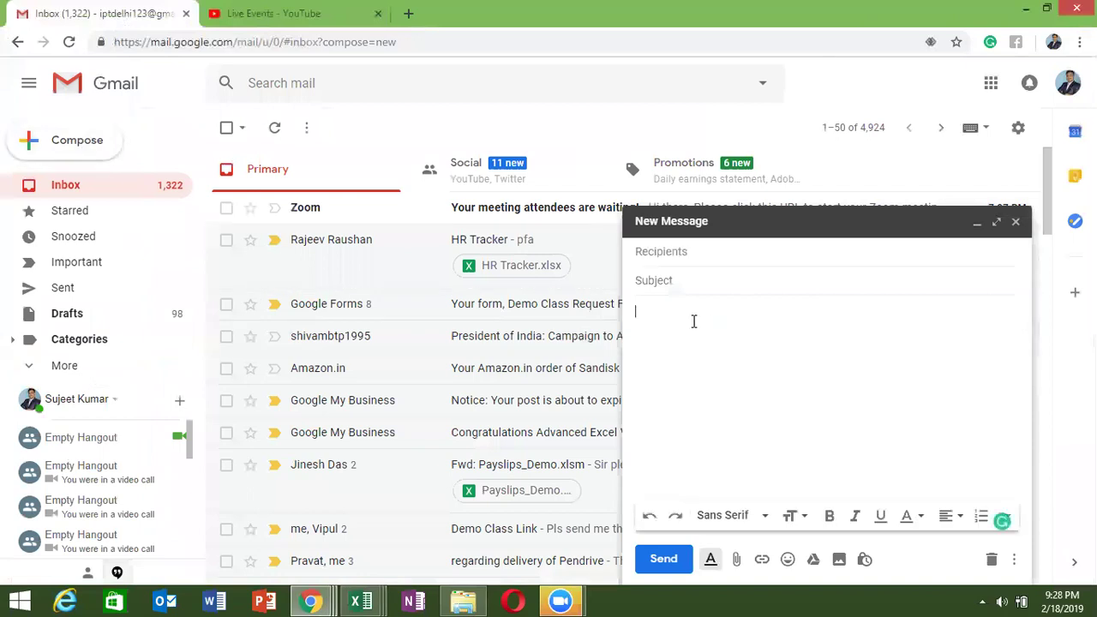
pyautogui.press('Return')
pyautogui.press('Return')
pyautogui.press('Return')
pyautogui.click(679, 221)
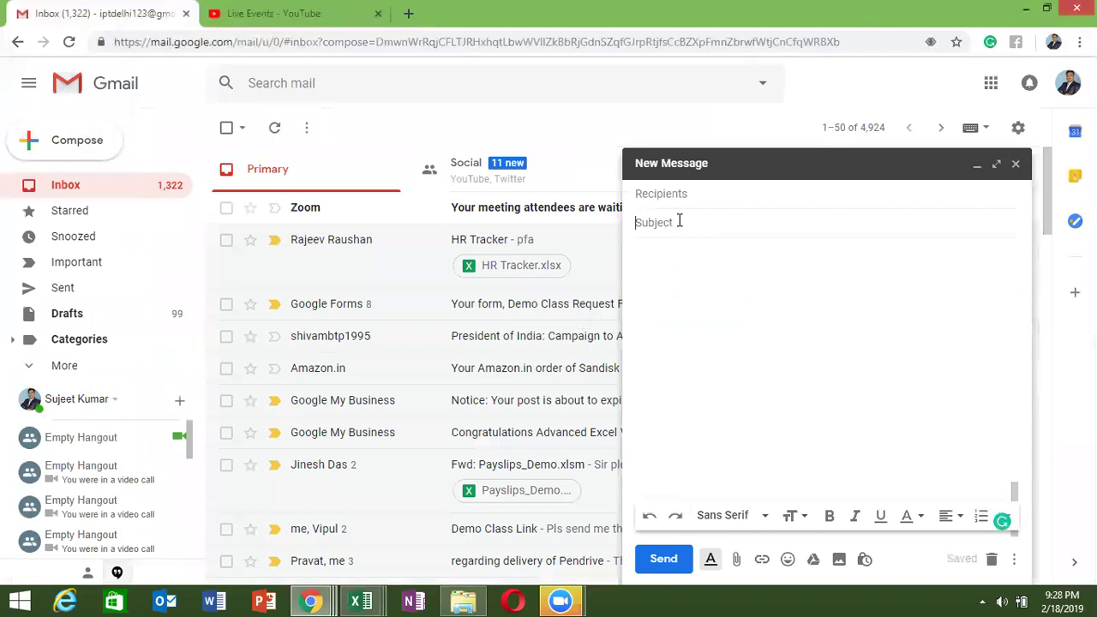
pyautogui.write('Code')
pyautogui.click(664, 193)
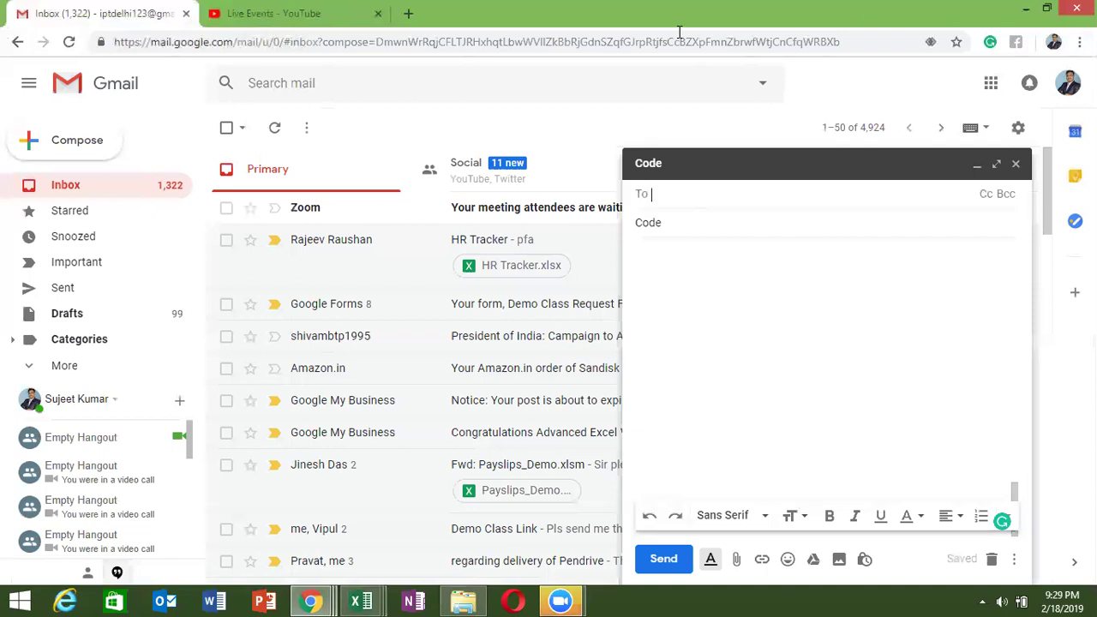
# Step: Type partial contact names and pick four recipients from the autocomplete suggestions
pyautogui.write('raju')
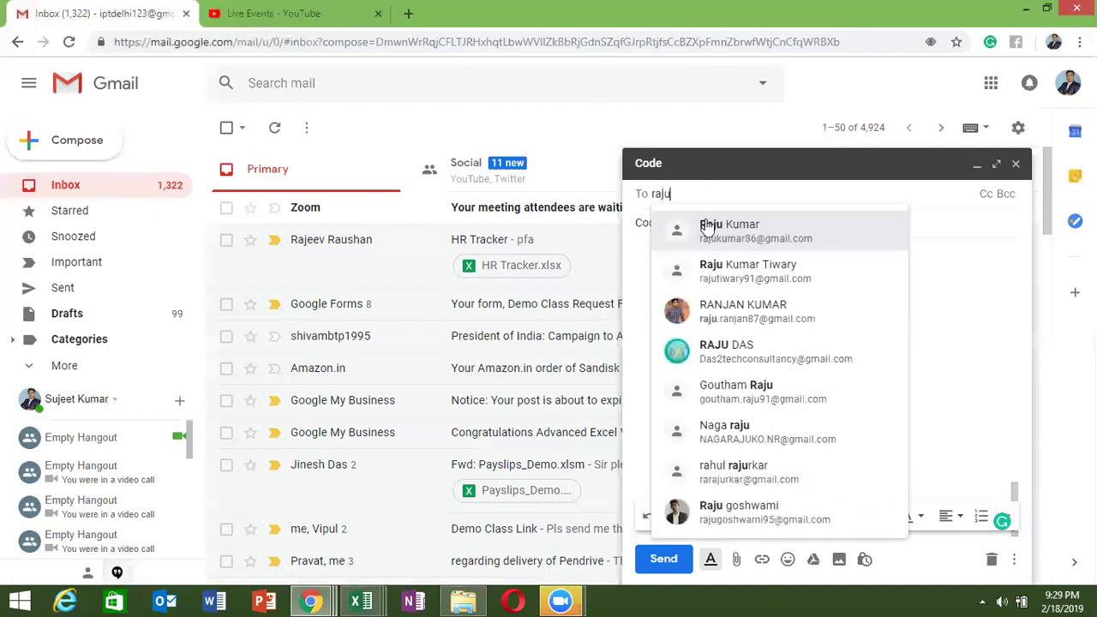
pyautogui.click(707, 230)
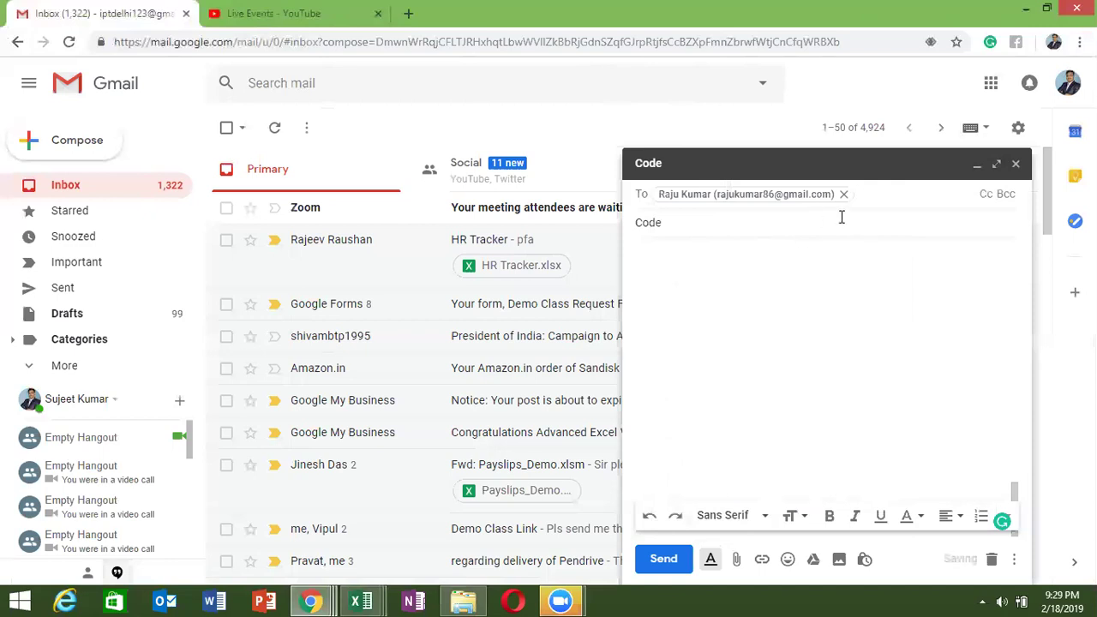
pyautogui.write('muke')
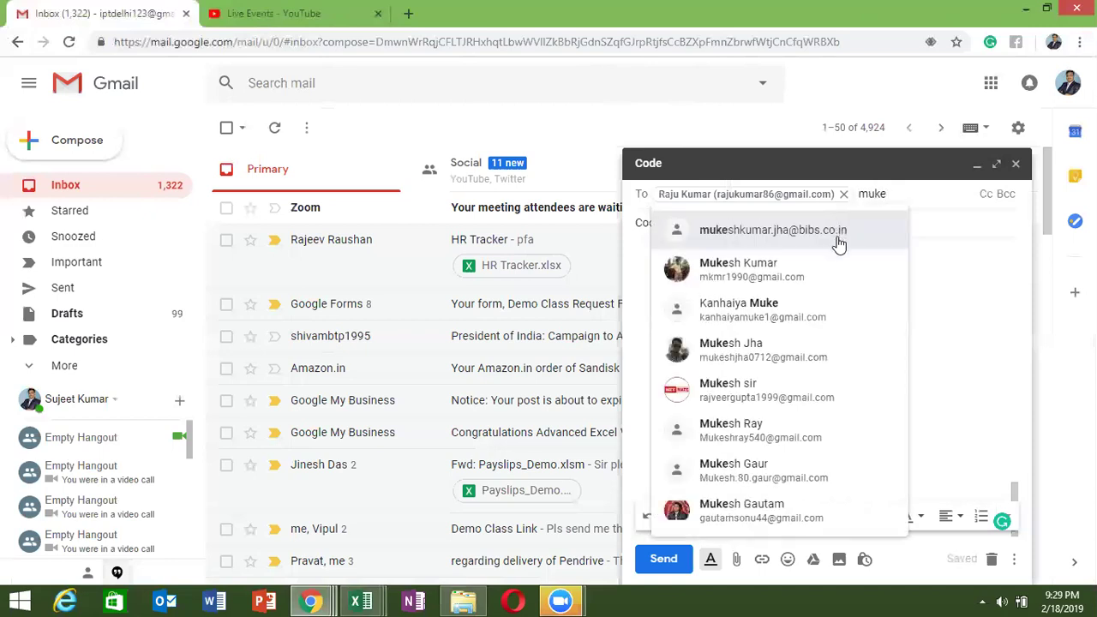
pyautogui.click(823, 271)
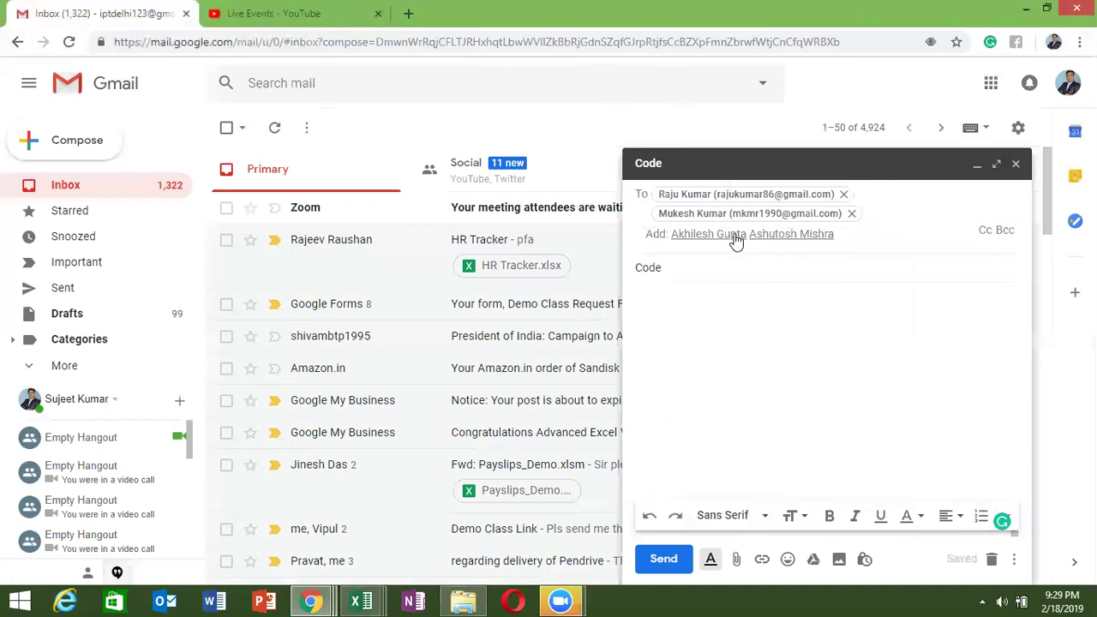
pyautogui.click(734, 237)
pyautogui.write('a')
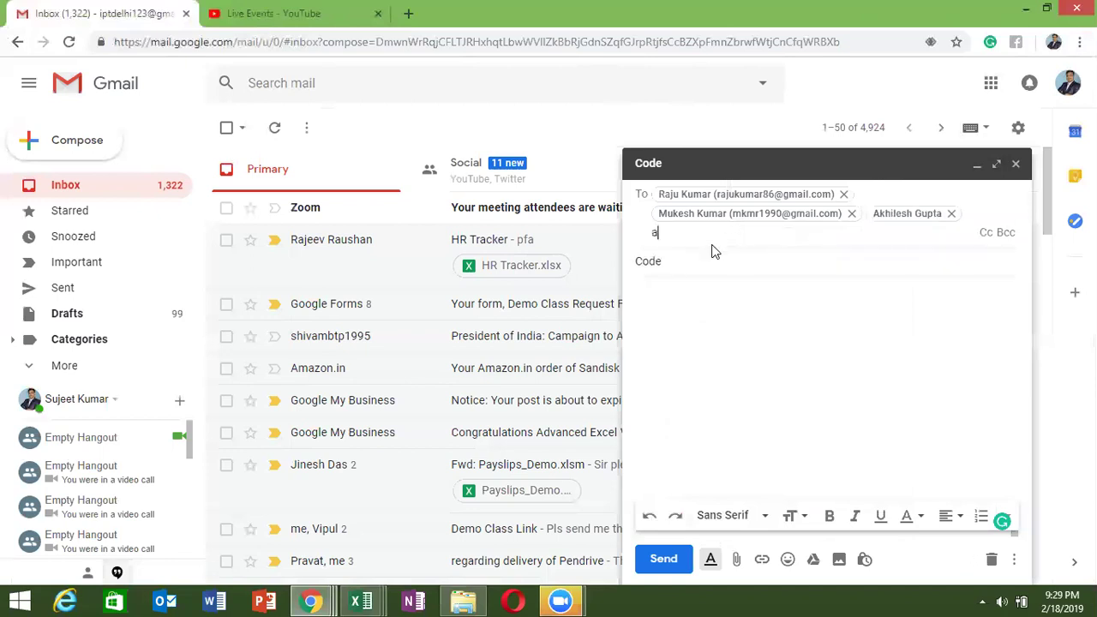
pyautogui.write('sh')
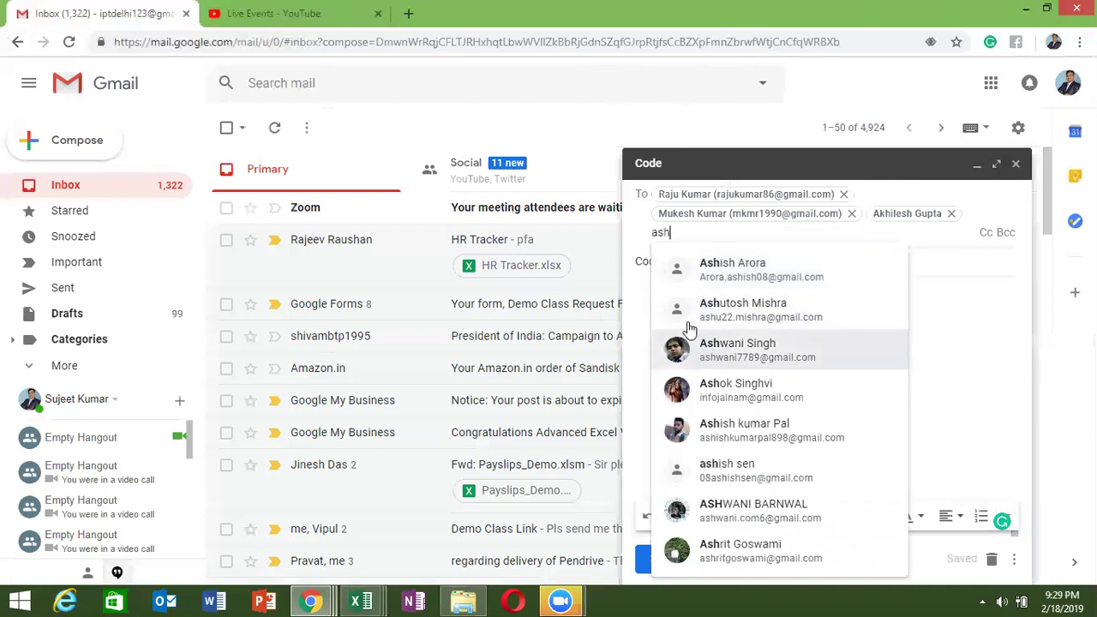
pyautogui.moveTo(693, 314)
pyautogui.moveTo(702, 351)
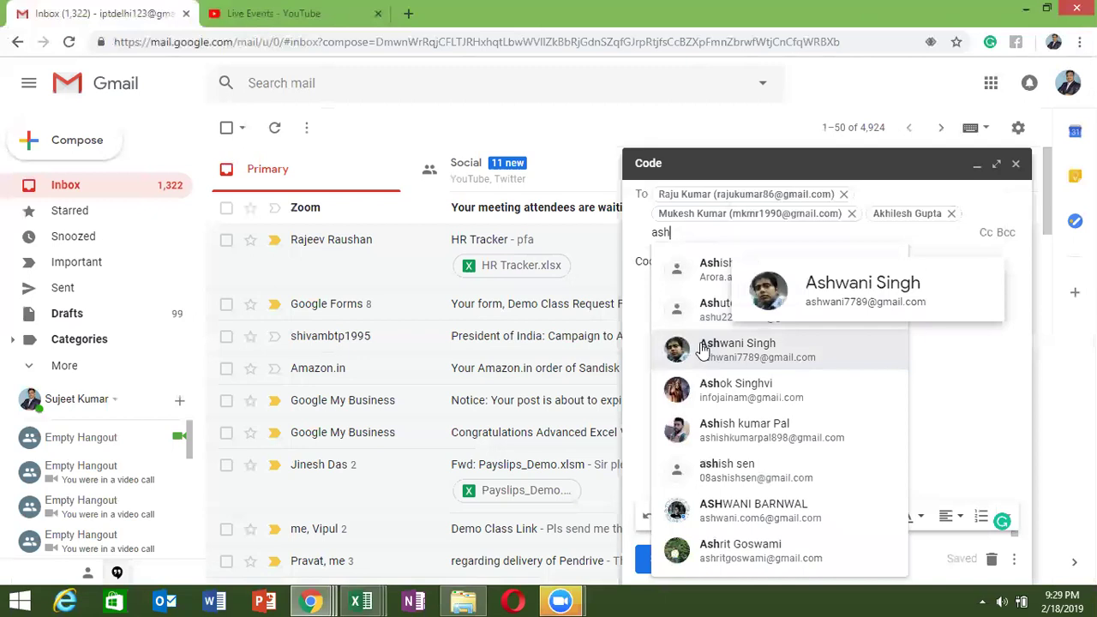
pyautogui.click(701, 351)
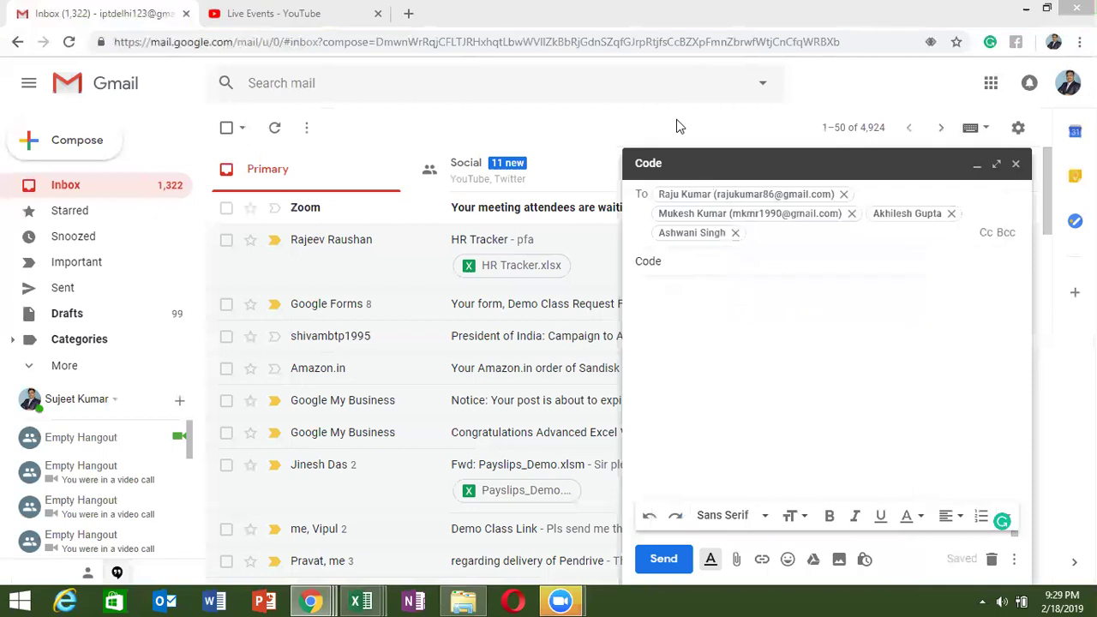
pyautogui.click(765, 238)
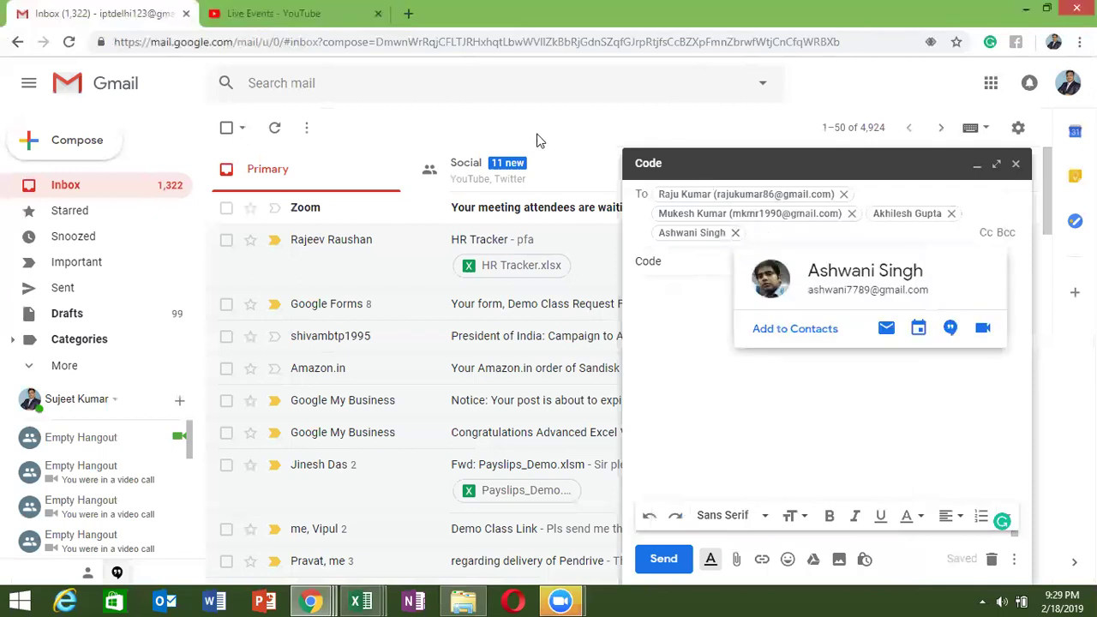
# Step: Remove the last recipient and add two other contacts from the suggestions
pyautogui.click(734, 232)
pyautogui.write('shu')
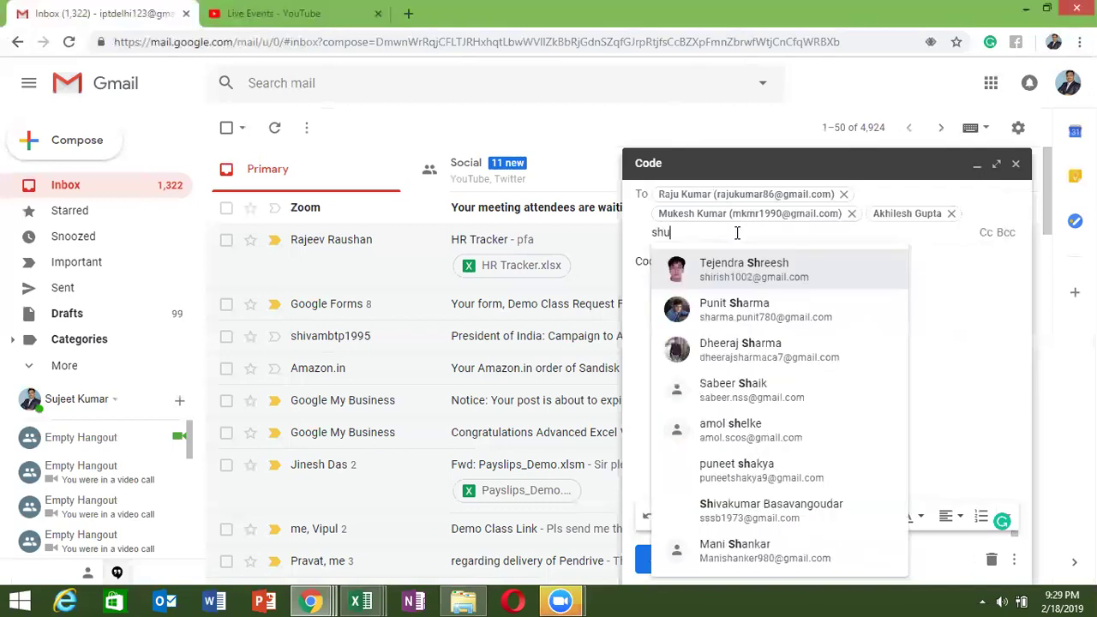
pyautogui.press('BackSpace')
pyautogui.press('BackSpace')
pyautogui.press('BackSpace')
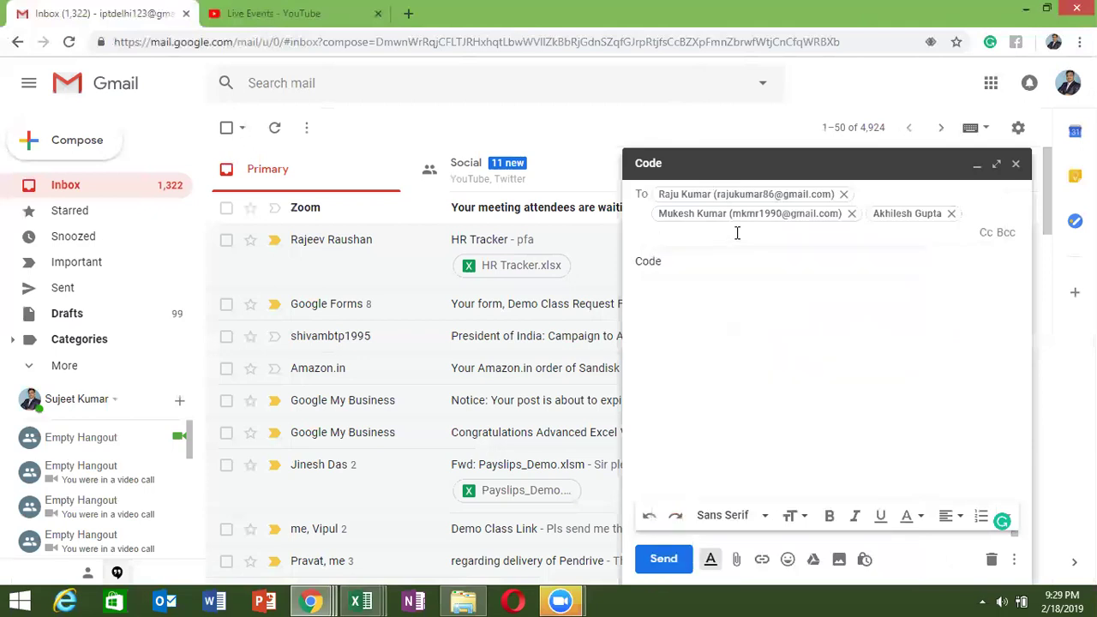
pyautogui.write('ashu')
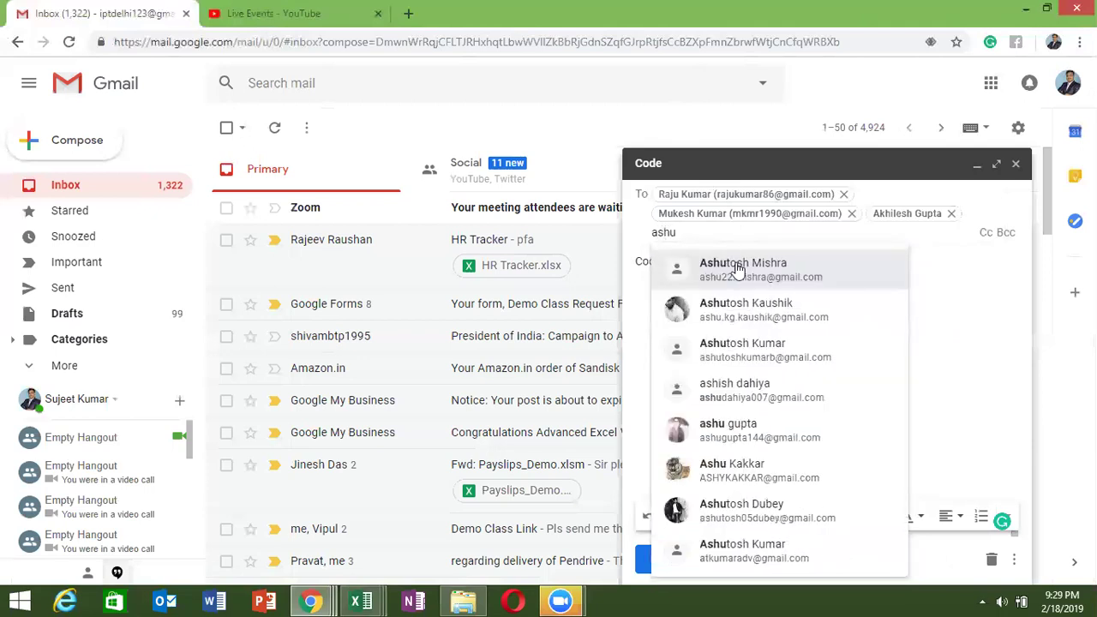
pyautogui.click(738, 266)
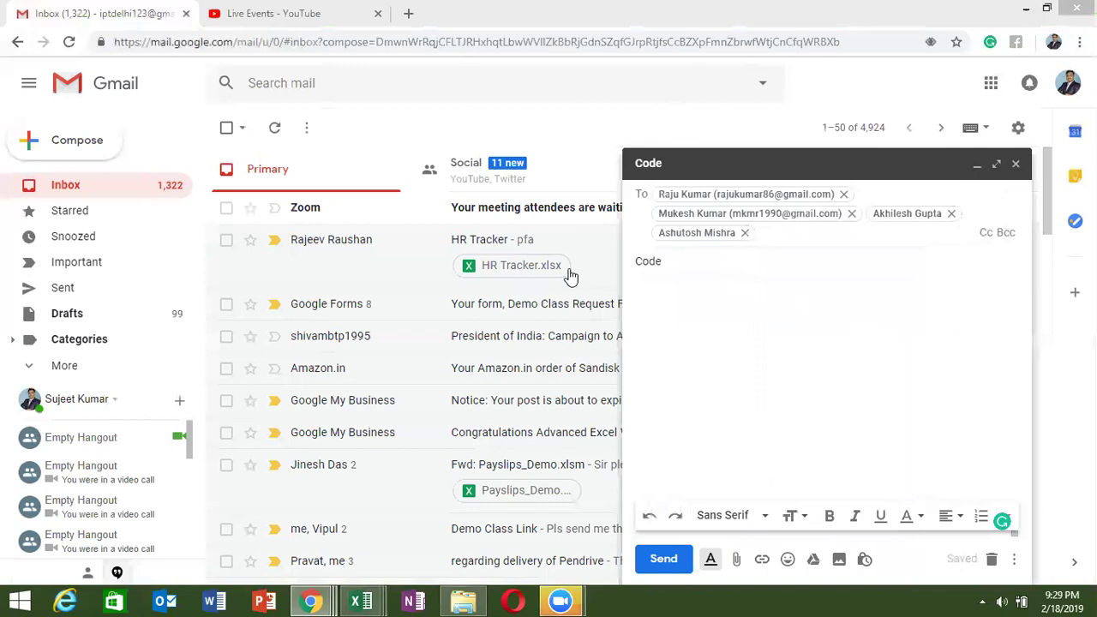
pyautogui.click(768, 236)
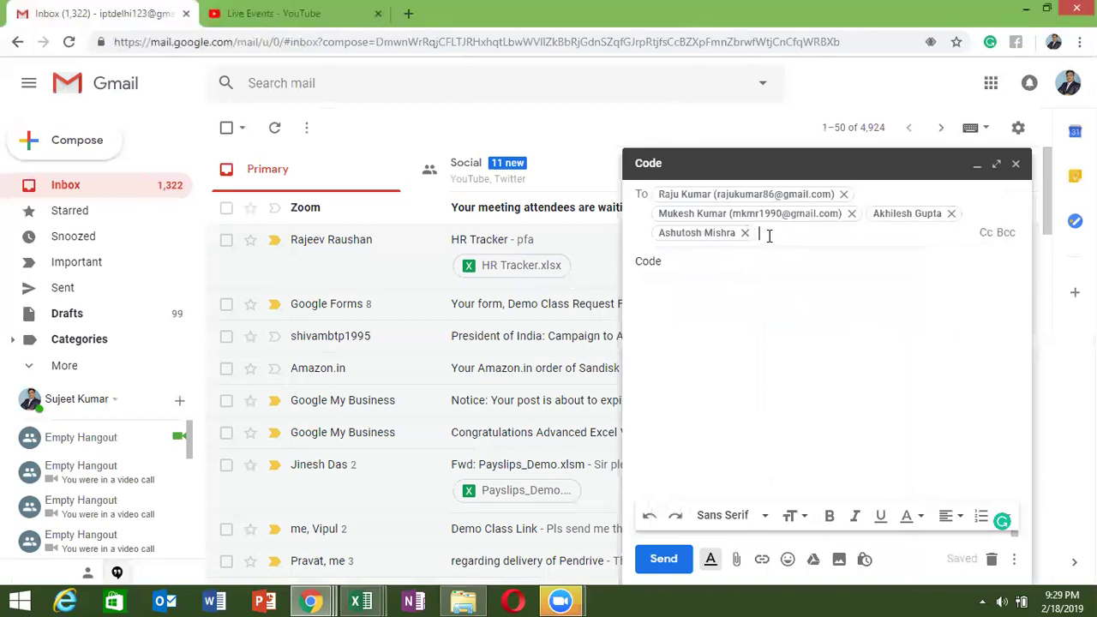
pyautogui.write('dev')
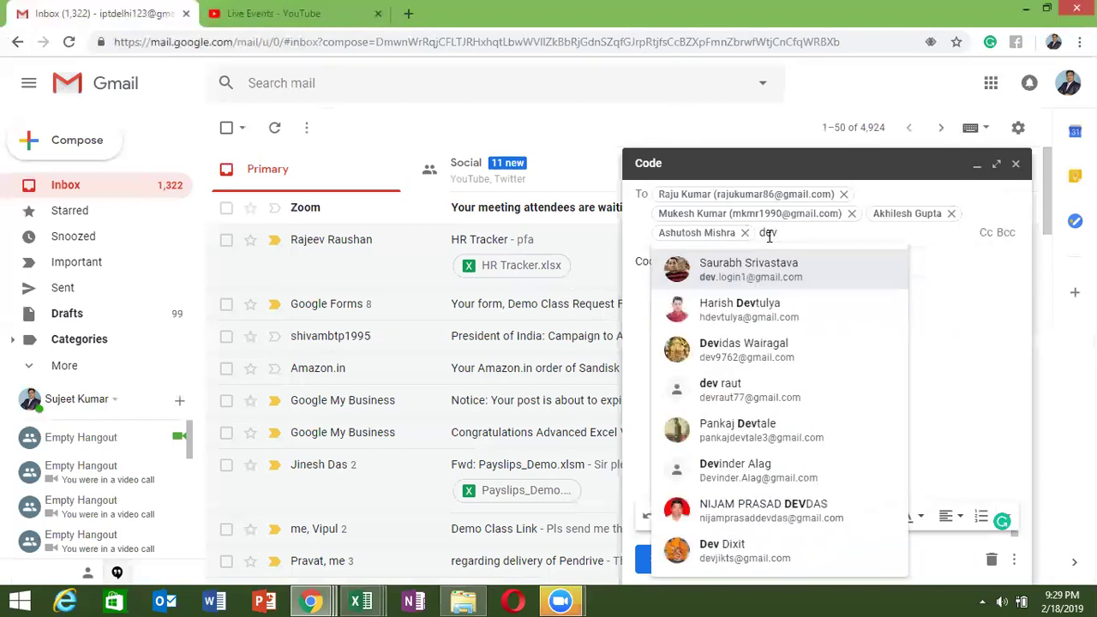
pyautogui.click(739, 386)
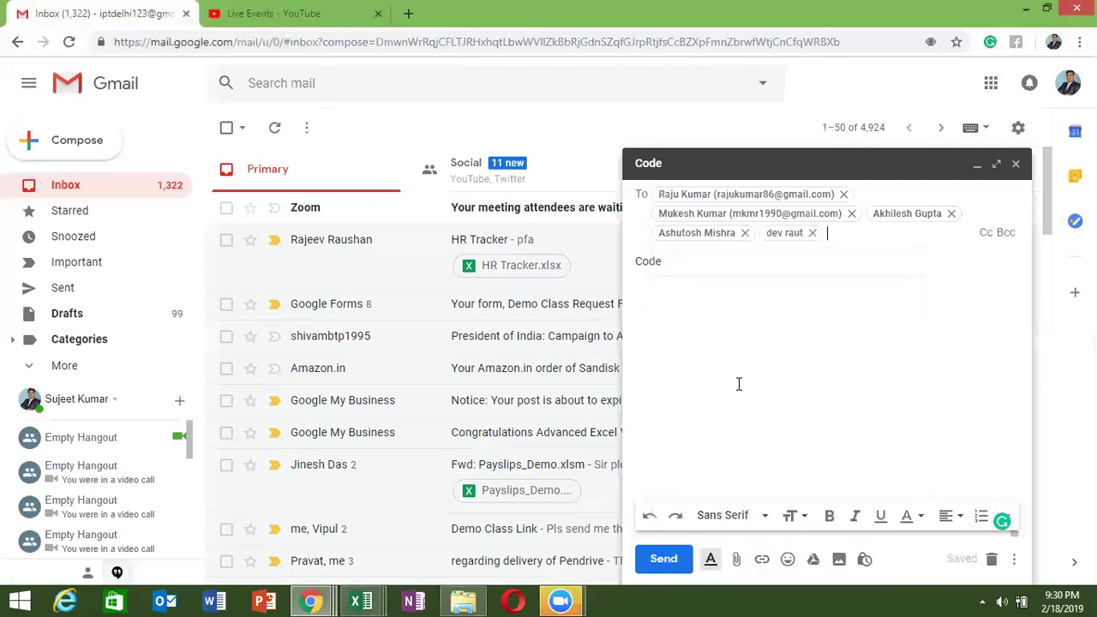
# Step: Add a third replacement contact and send the Code message
pyautogui.write('S')
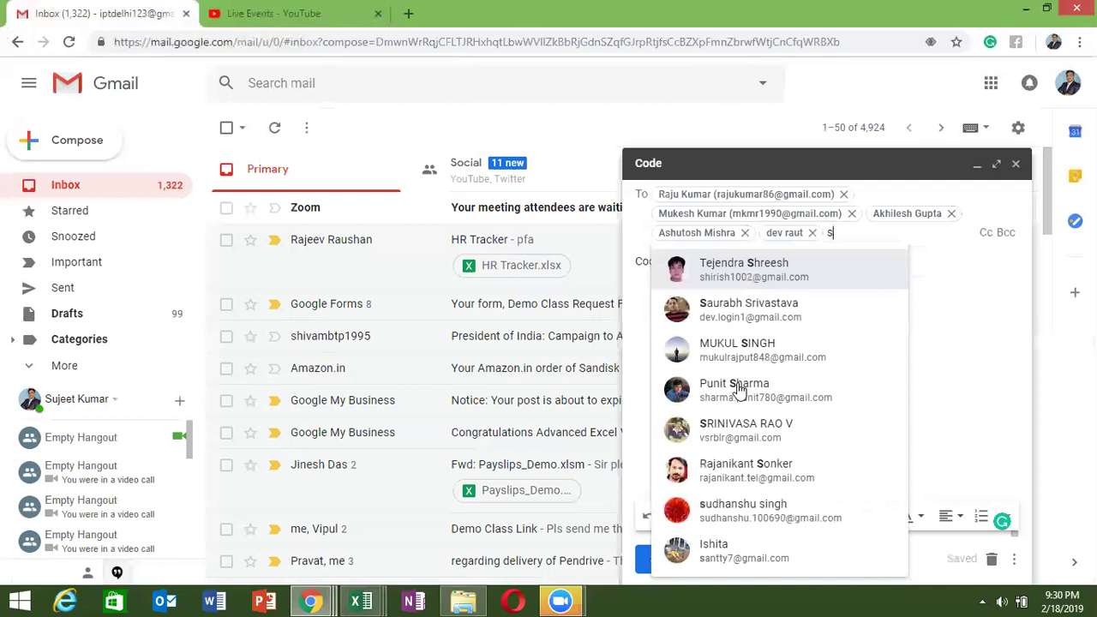
pyautogui.write('u')
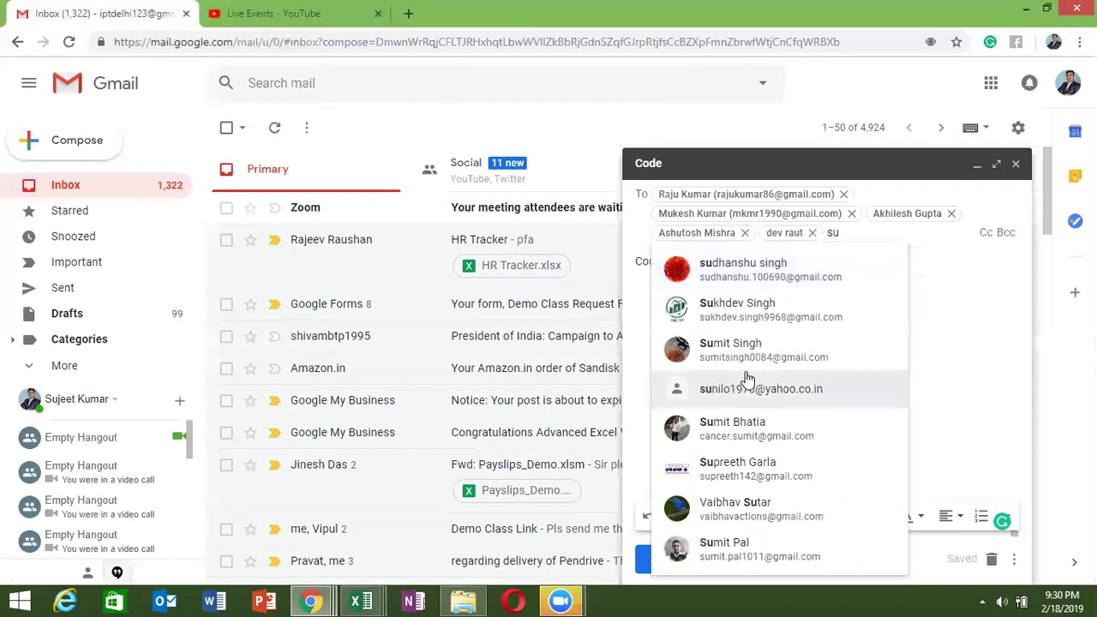
pyautogui.moveTo(747, 378)
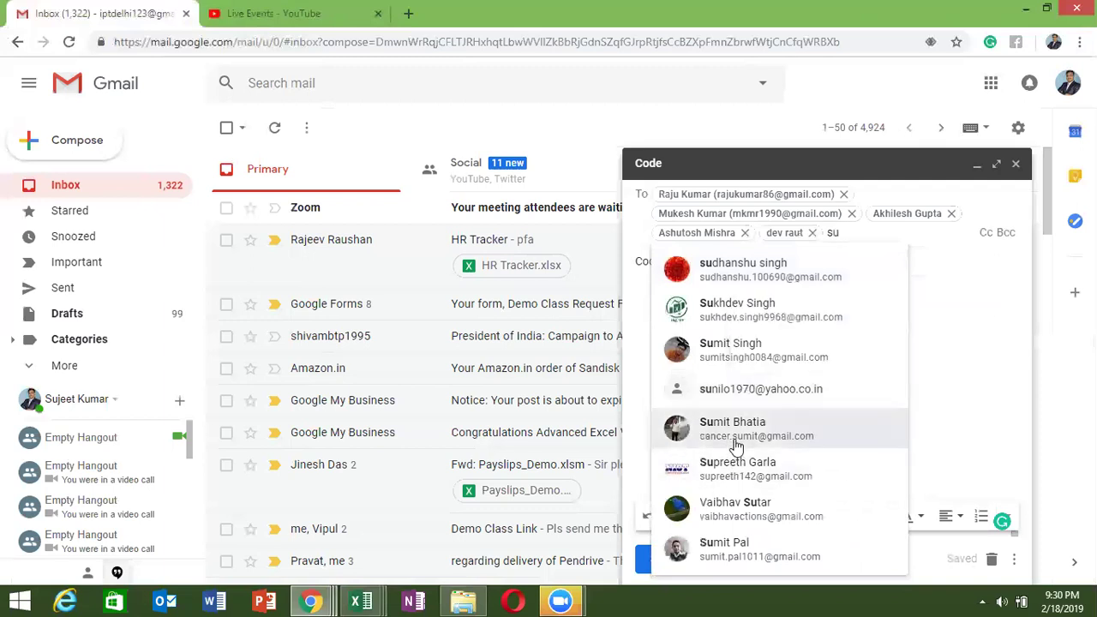
pyautogui.click(735, 429)
pyautogui.click(730, 387)
pyautogui.click(664, 561)
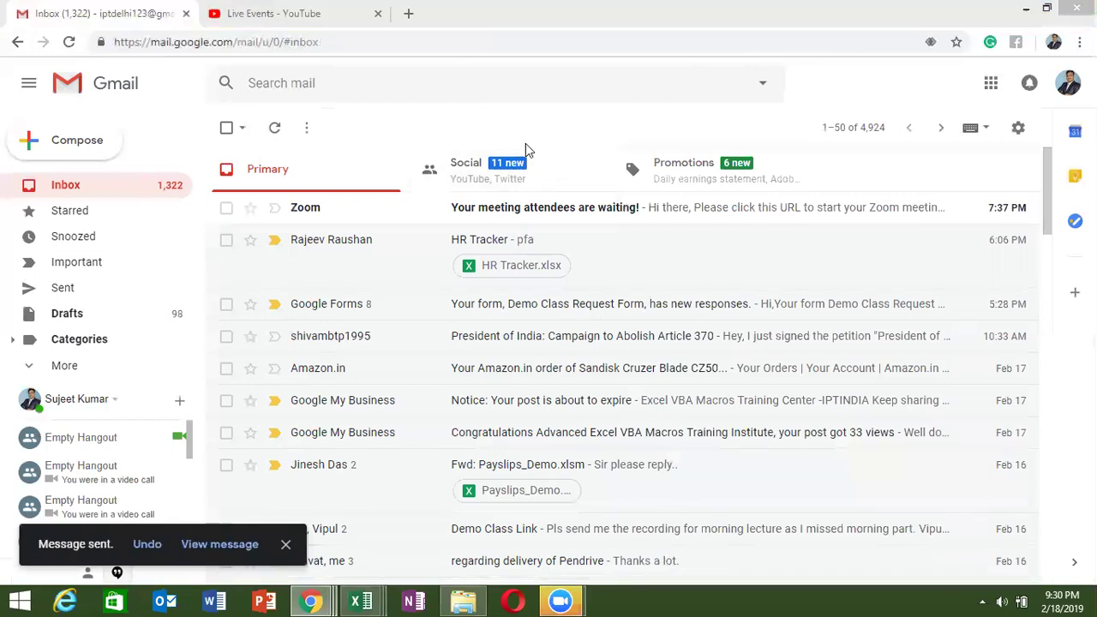
# Step: Minimize all windows with Win+D to show the desktop
pyautogui.press('super+d')
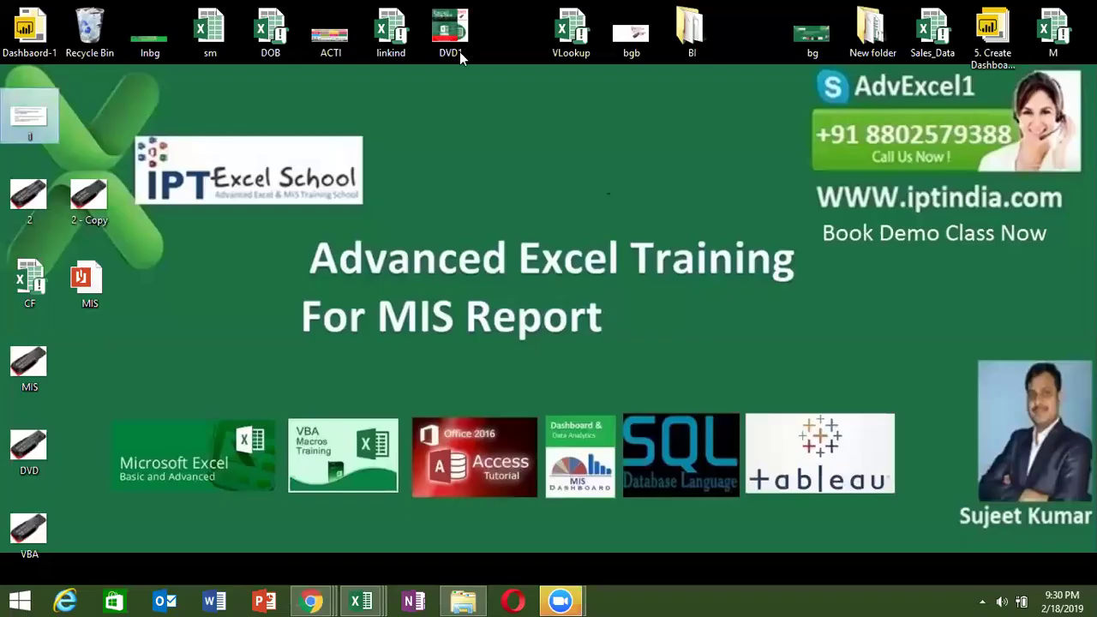